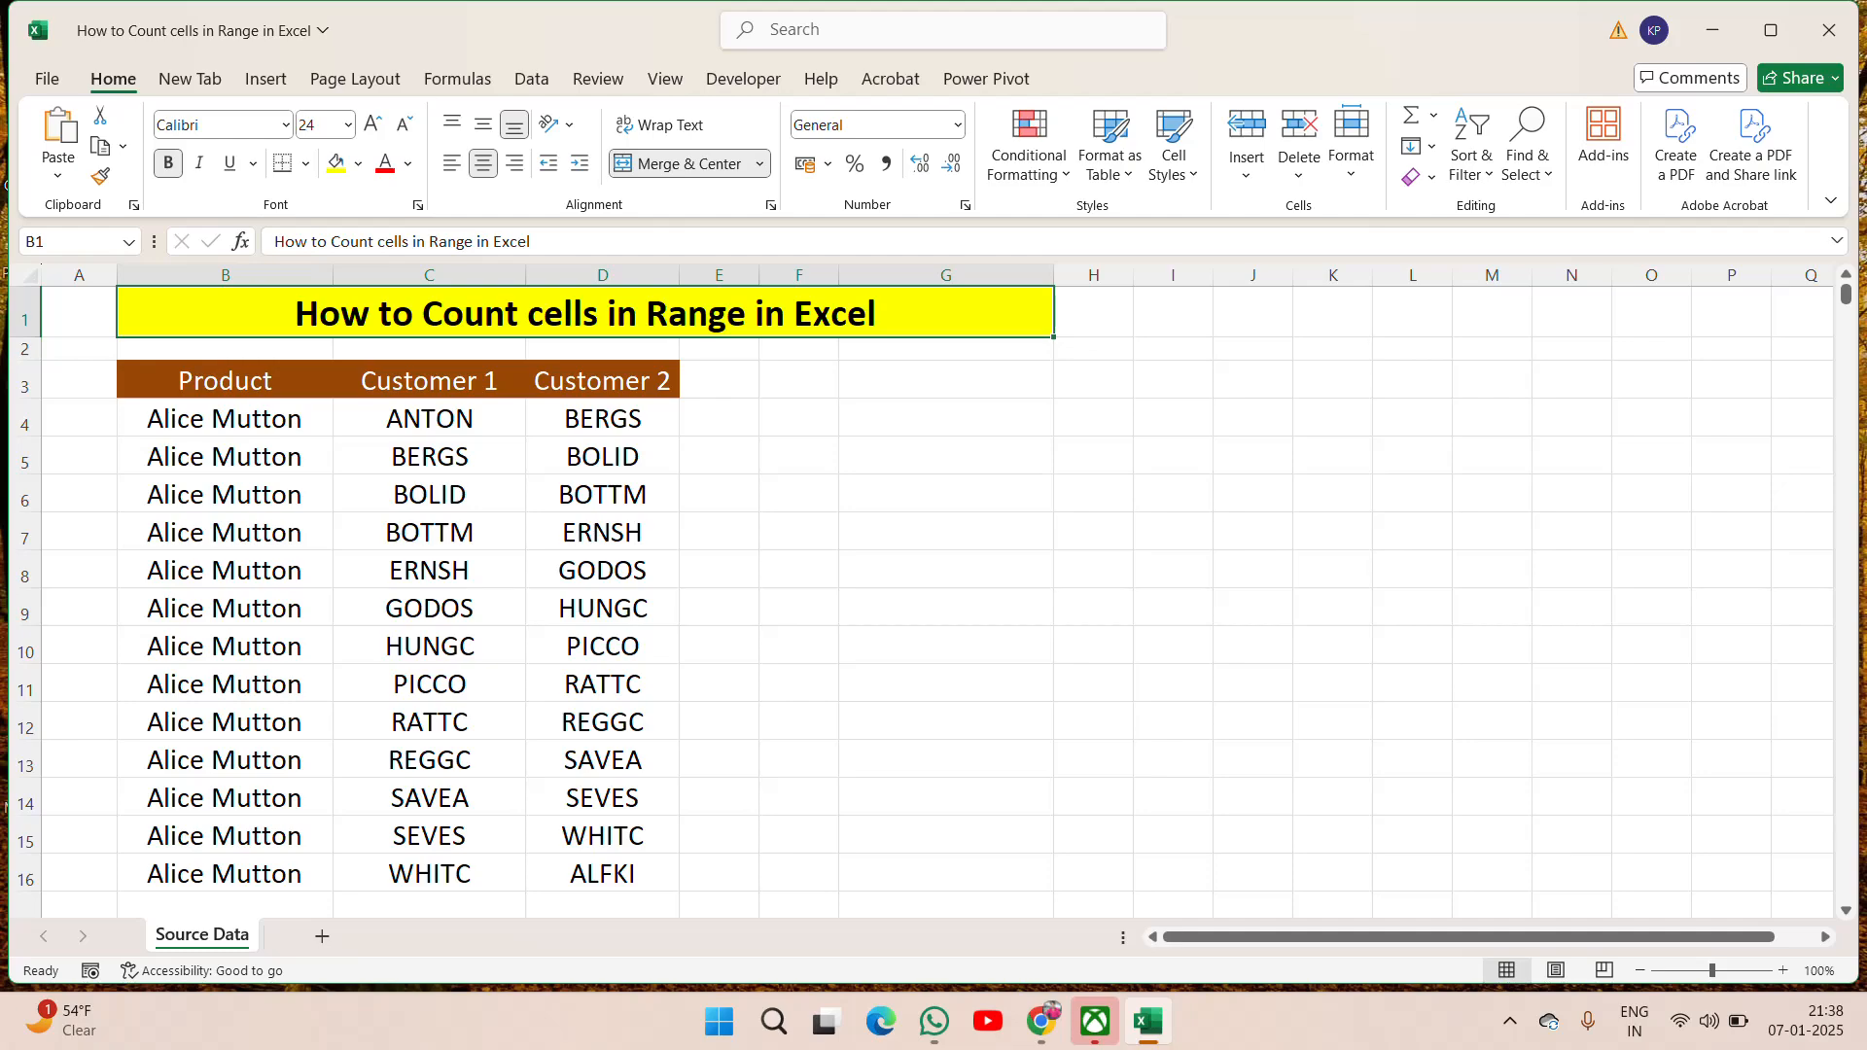
Look over the Product, Customer 1 and Customer 2 column headers in row 3
left_click(249, 394)
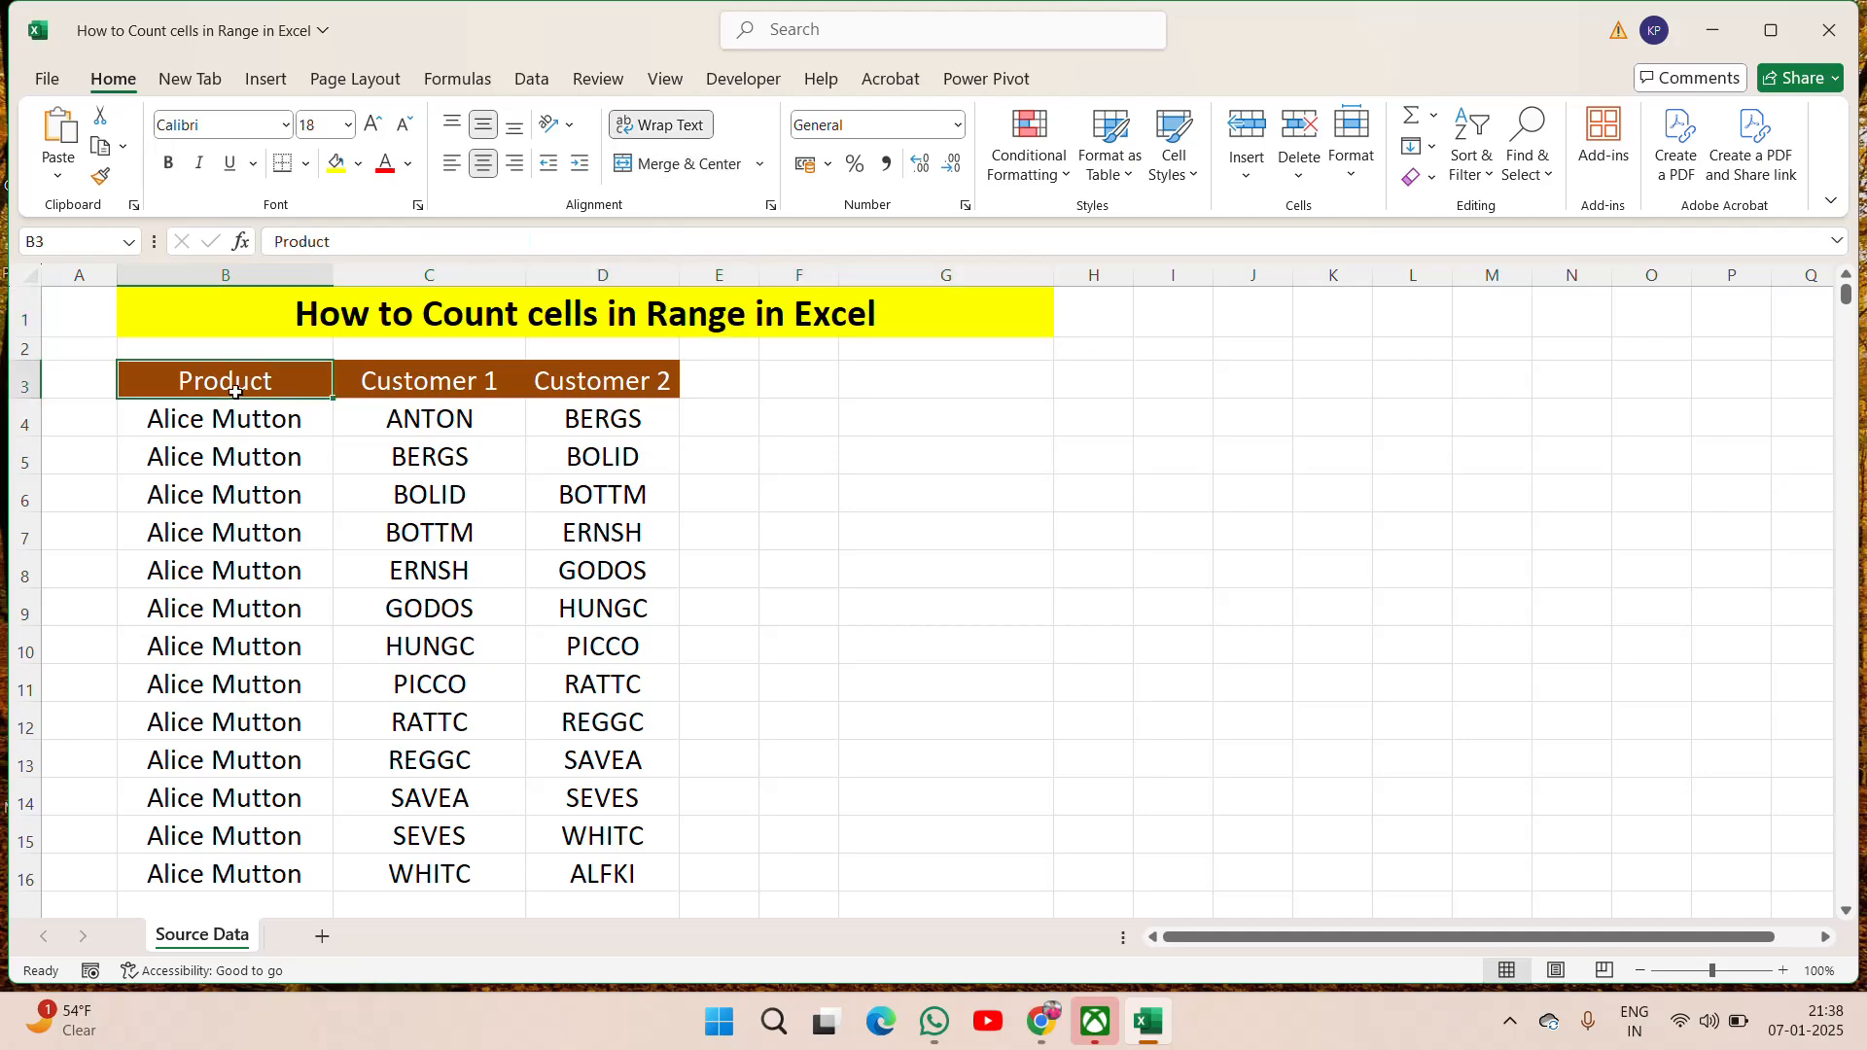
left_click(448, 385)
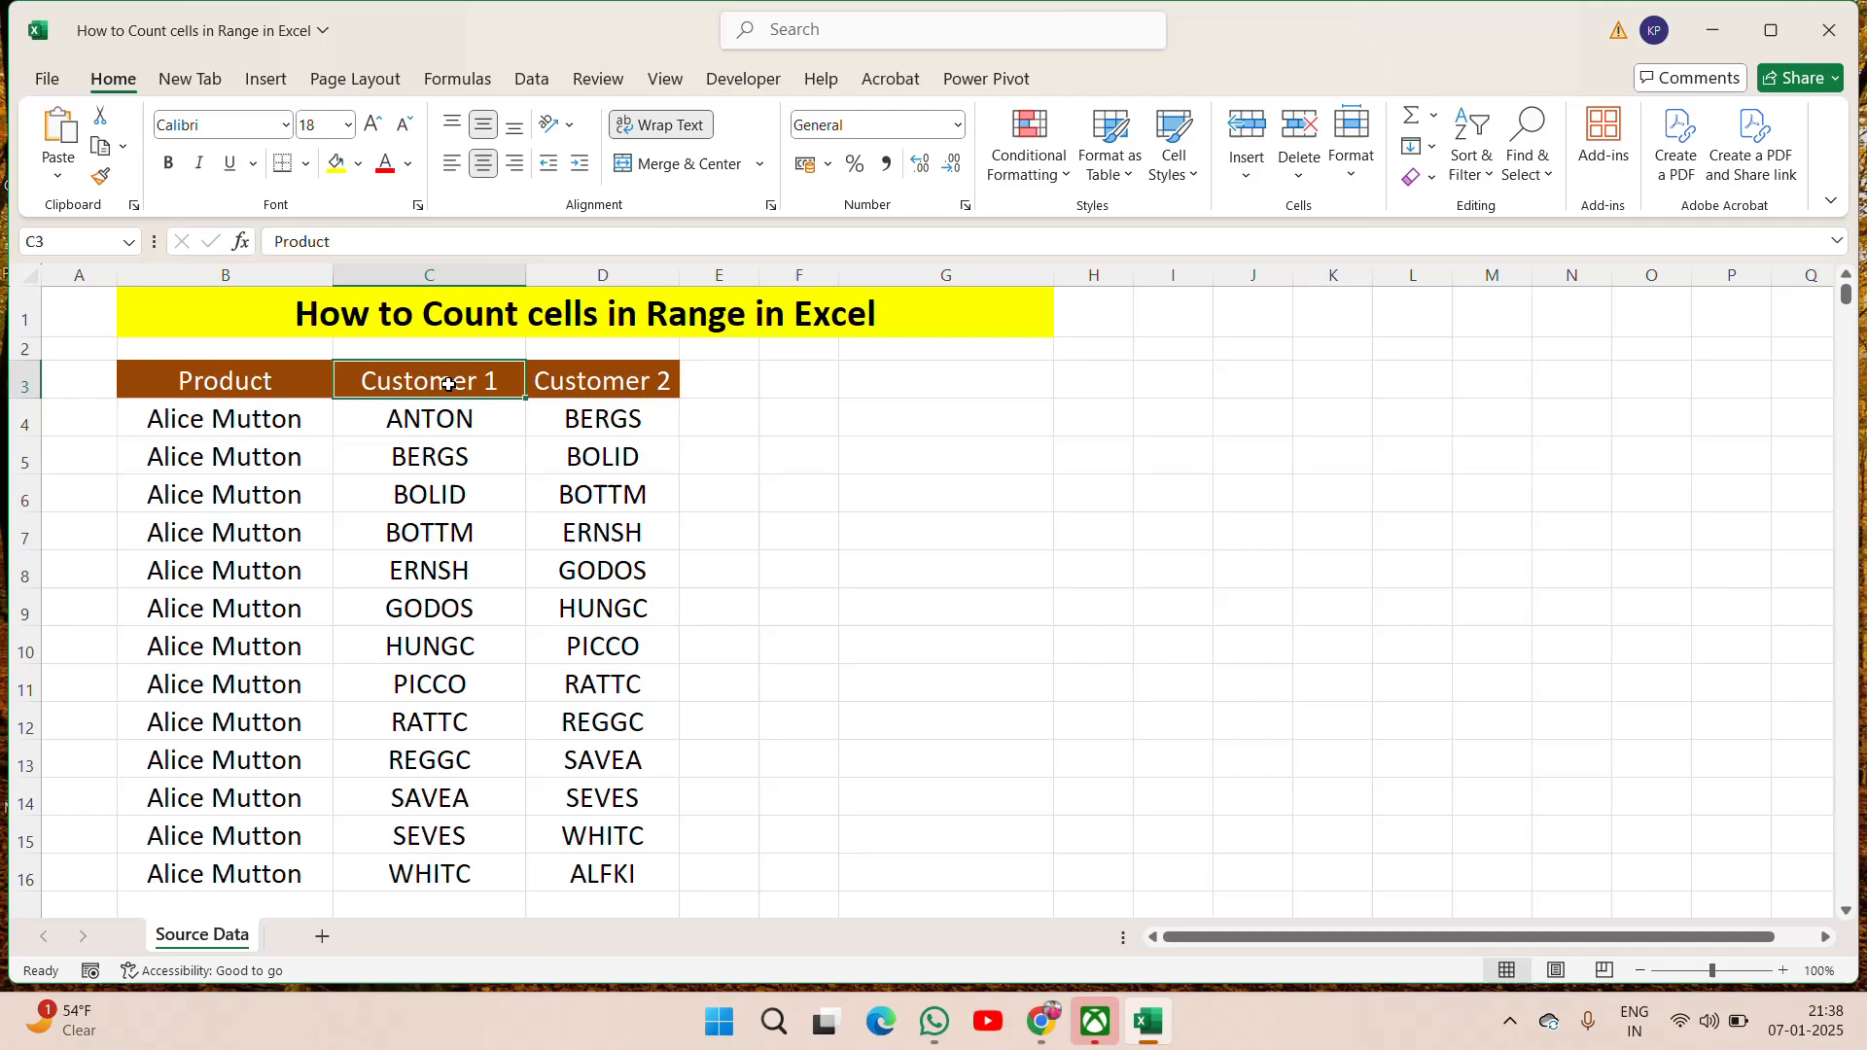
left_click(622, 386)
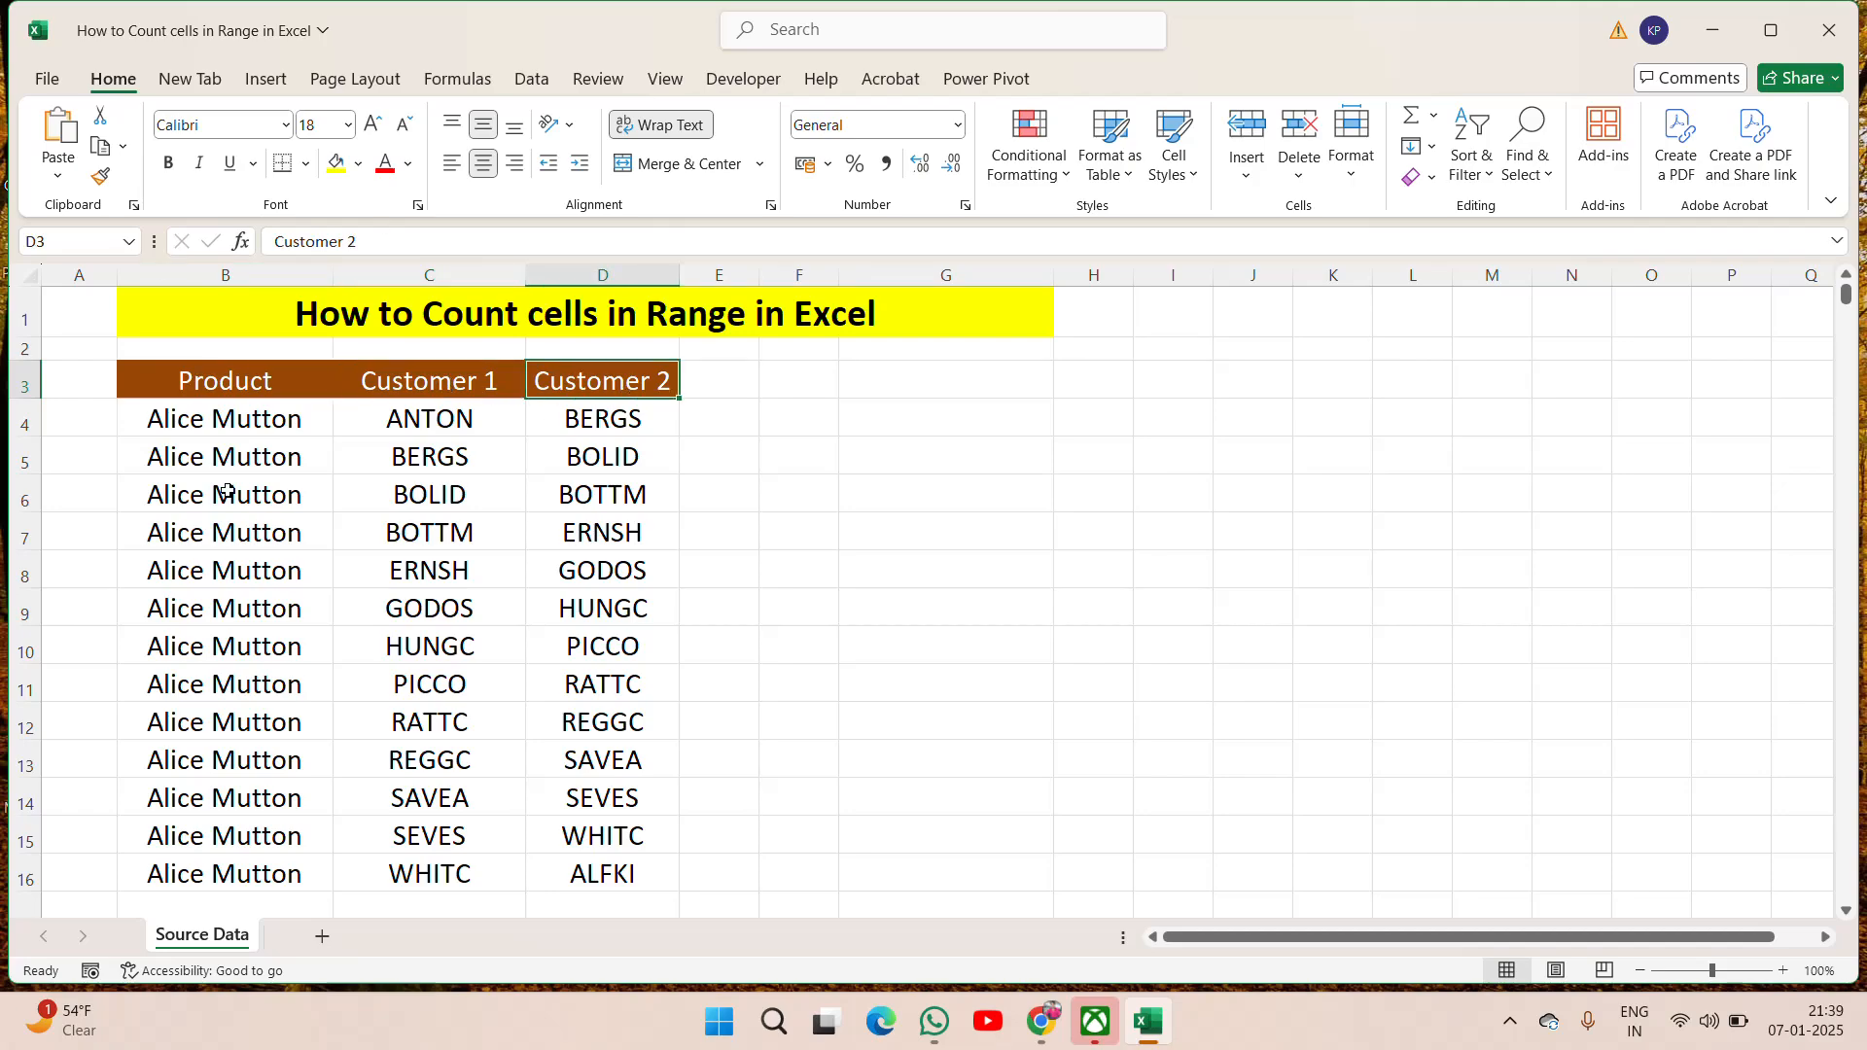
left_click(204, 399)
left_click(423, 385)
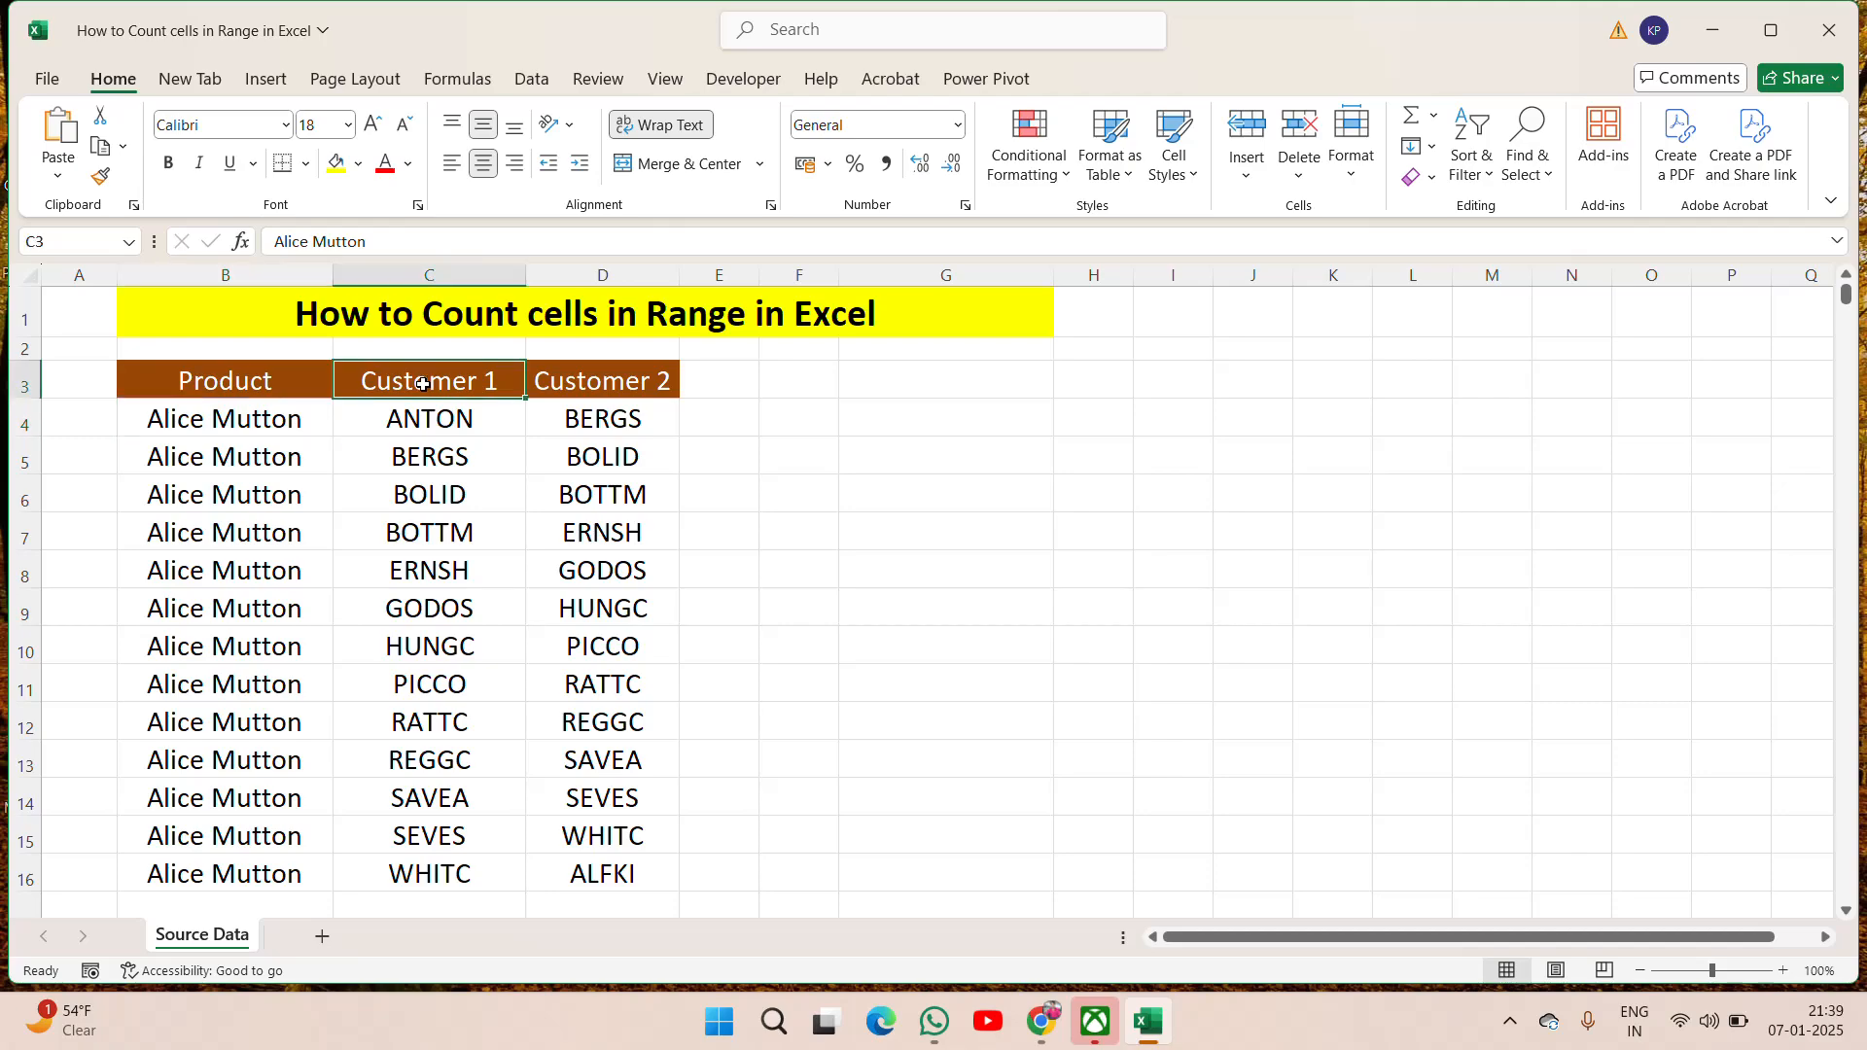
left_click(594, 394)
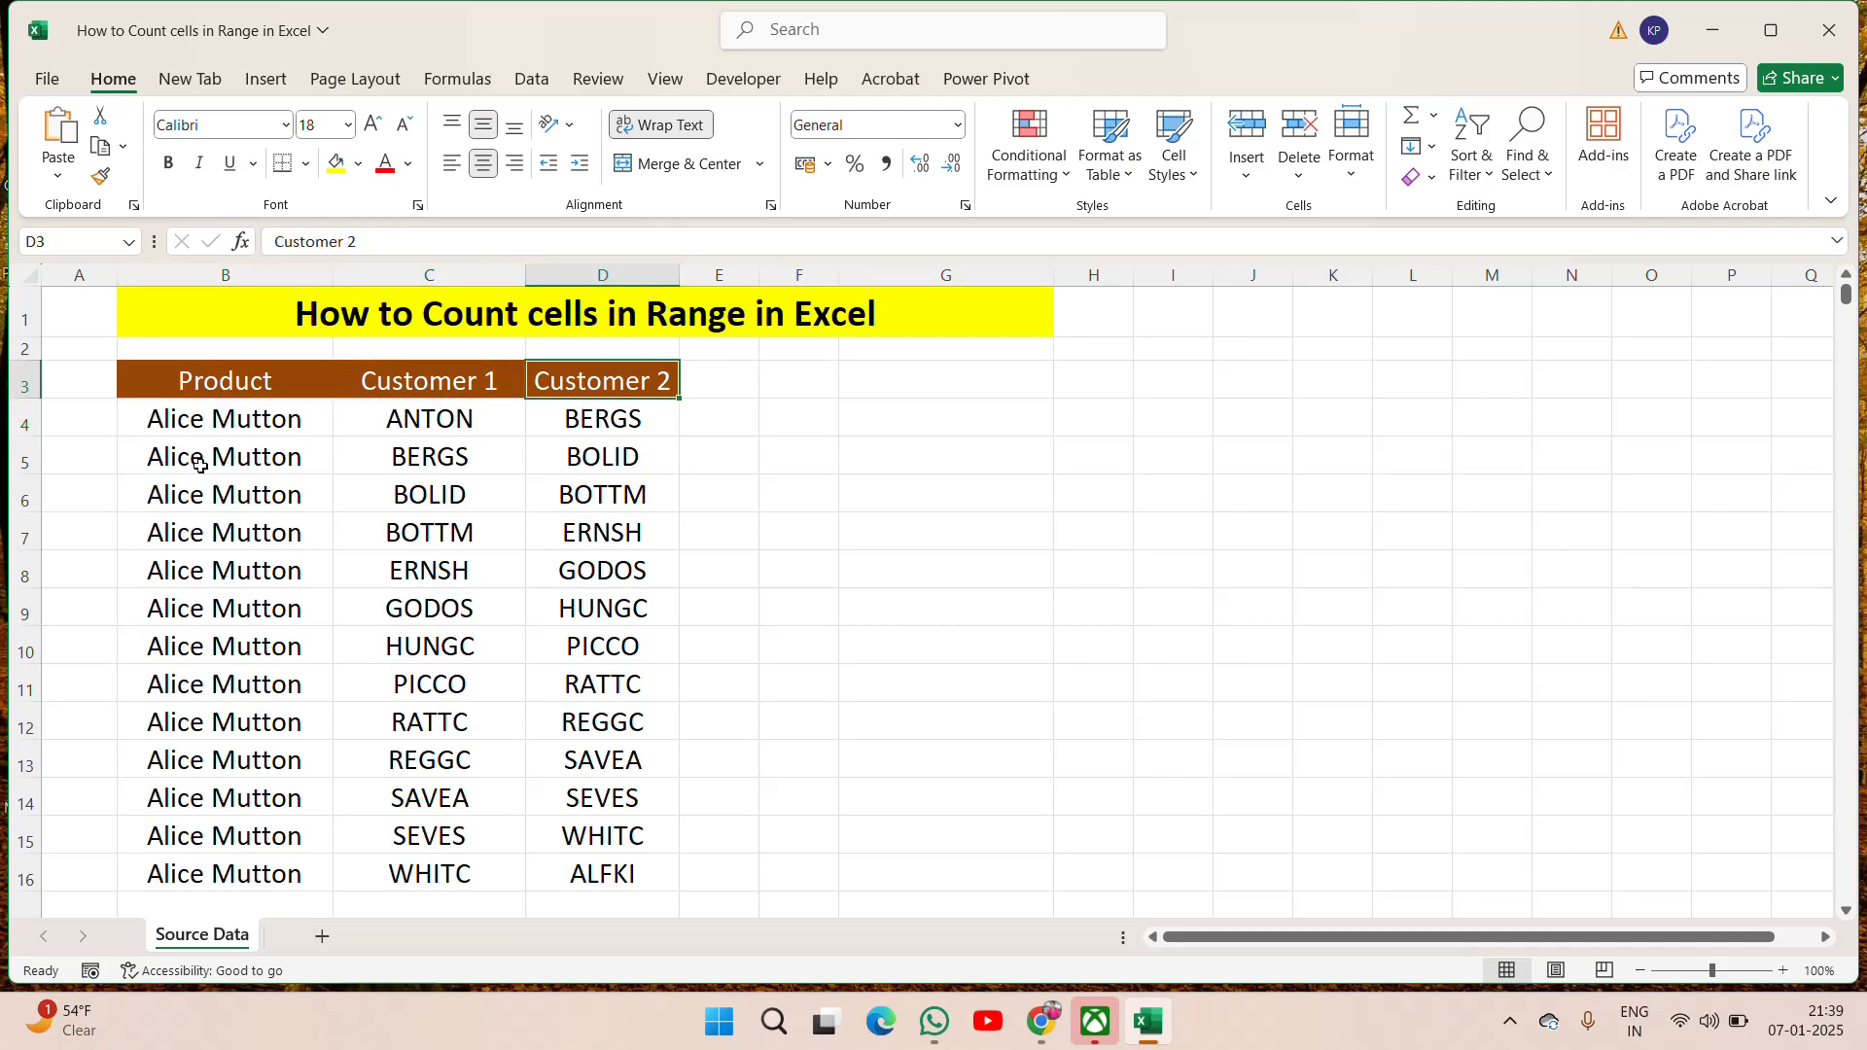
Enter the formula =ROWS(B3:B280) in cell G4 to count the cells in the Product column
left_click(992, 442)
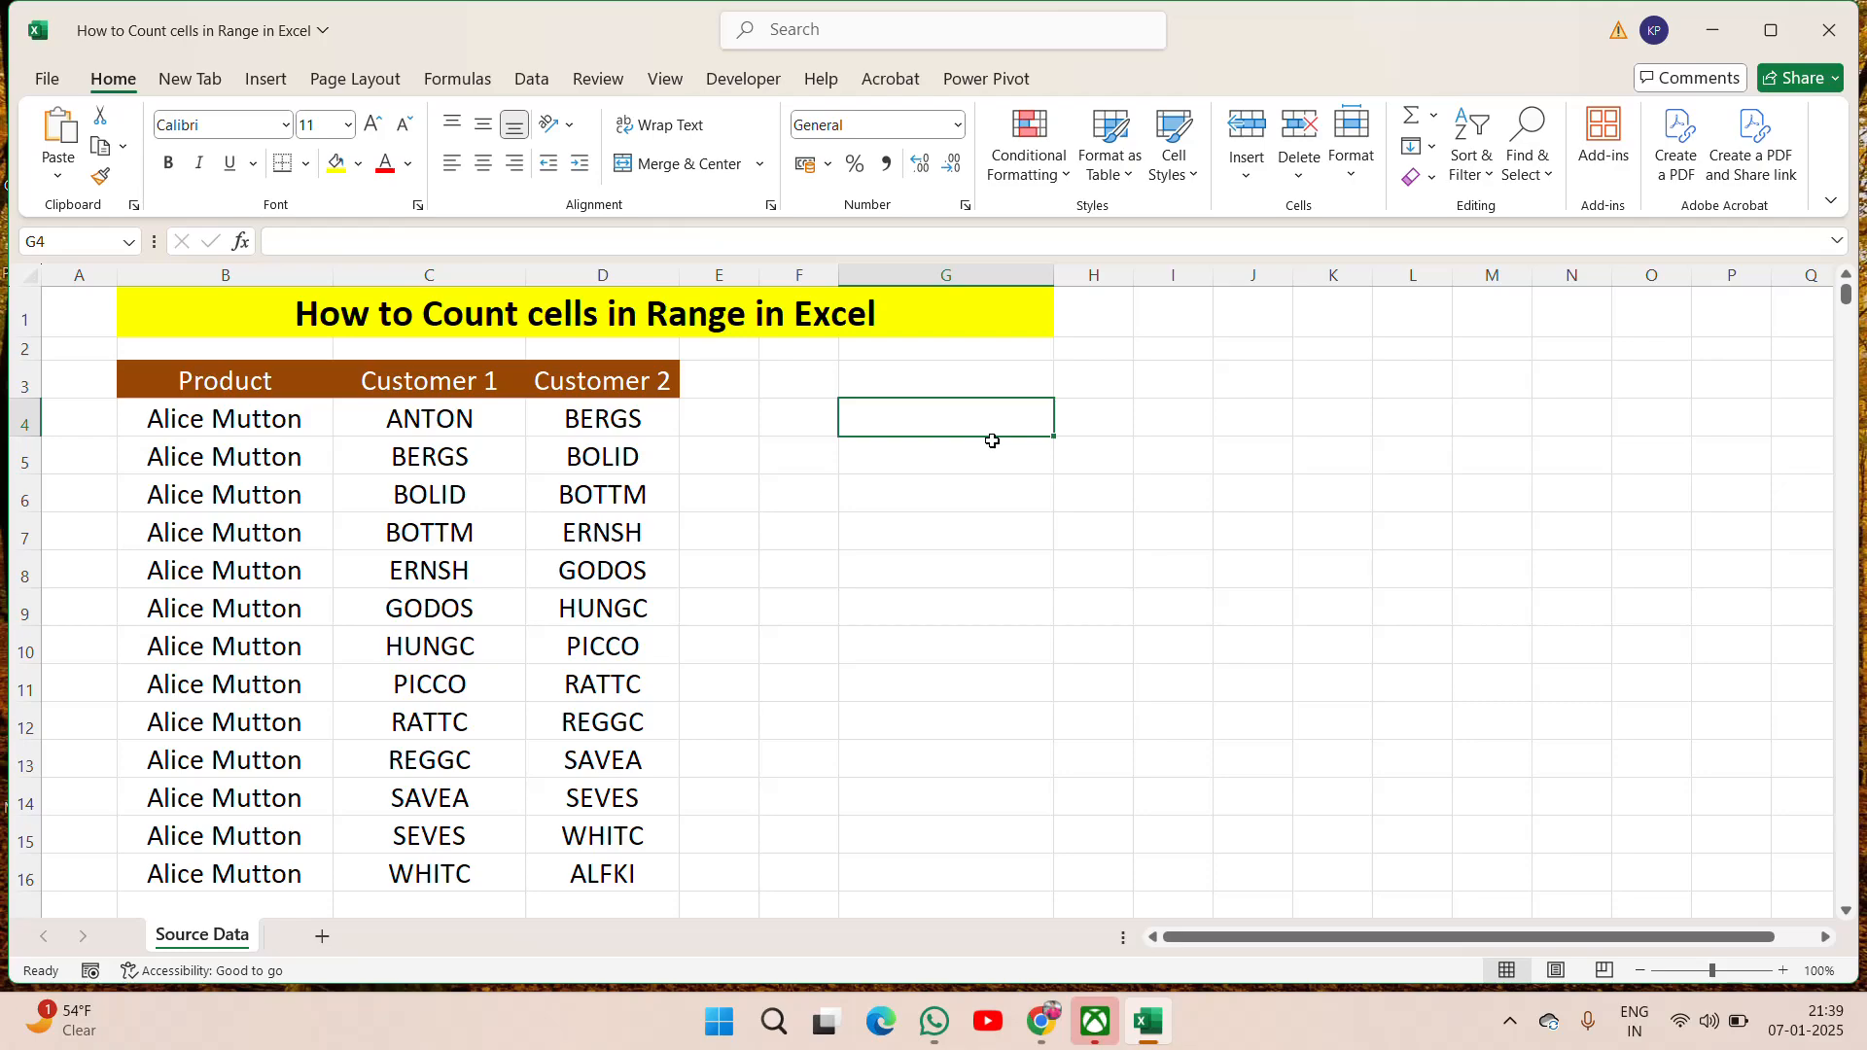
type("=row")
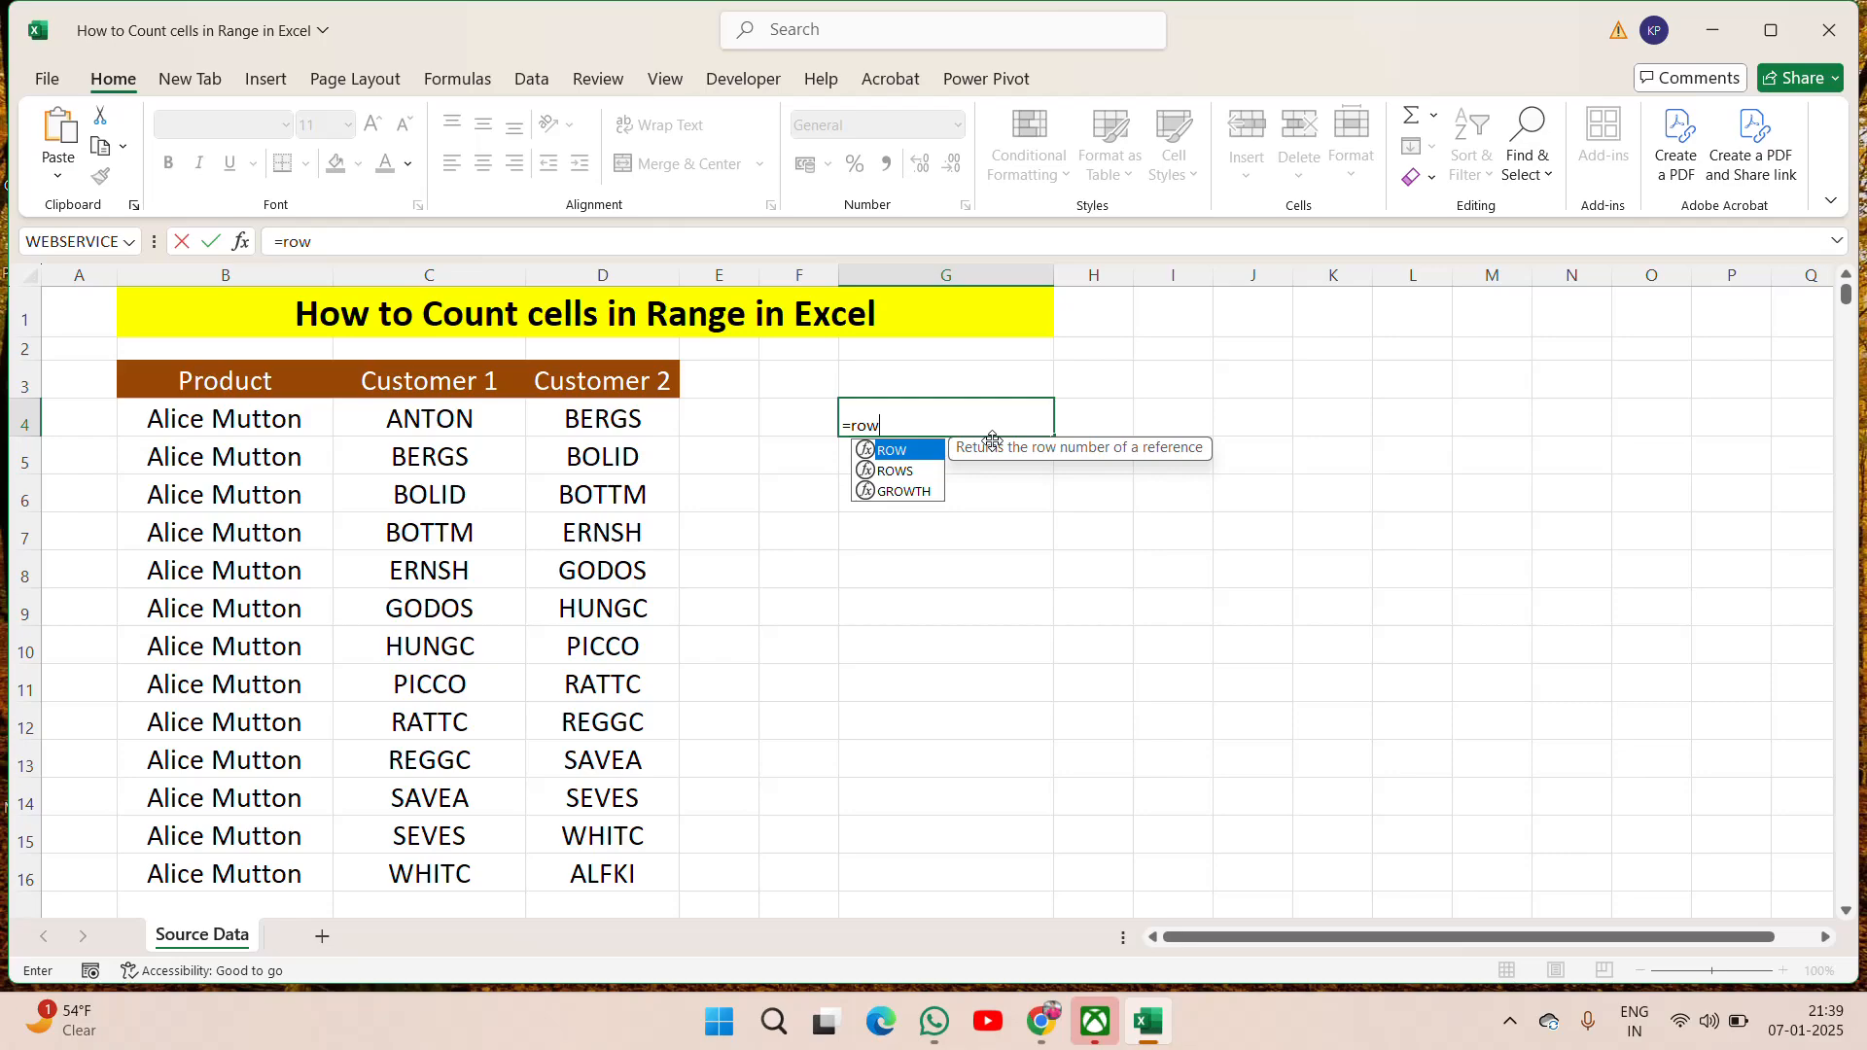
type("s")
key("Tab")
key("Left")
key("Left")
key("Left")
key("Left")
key("Left")
key("Up")
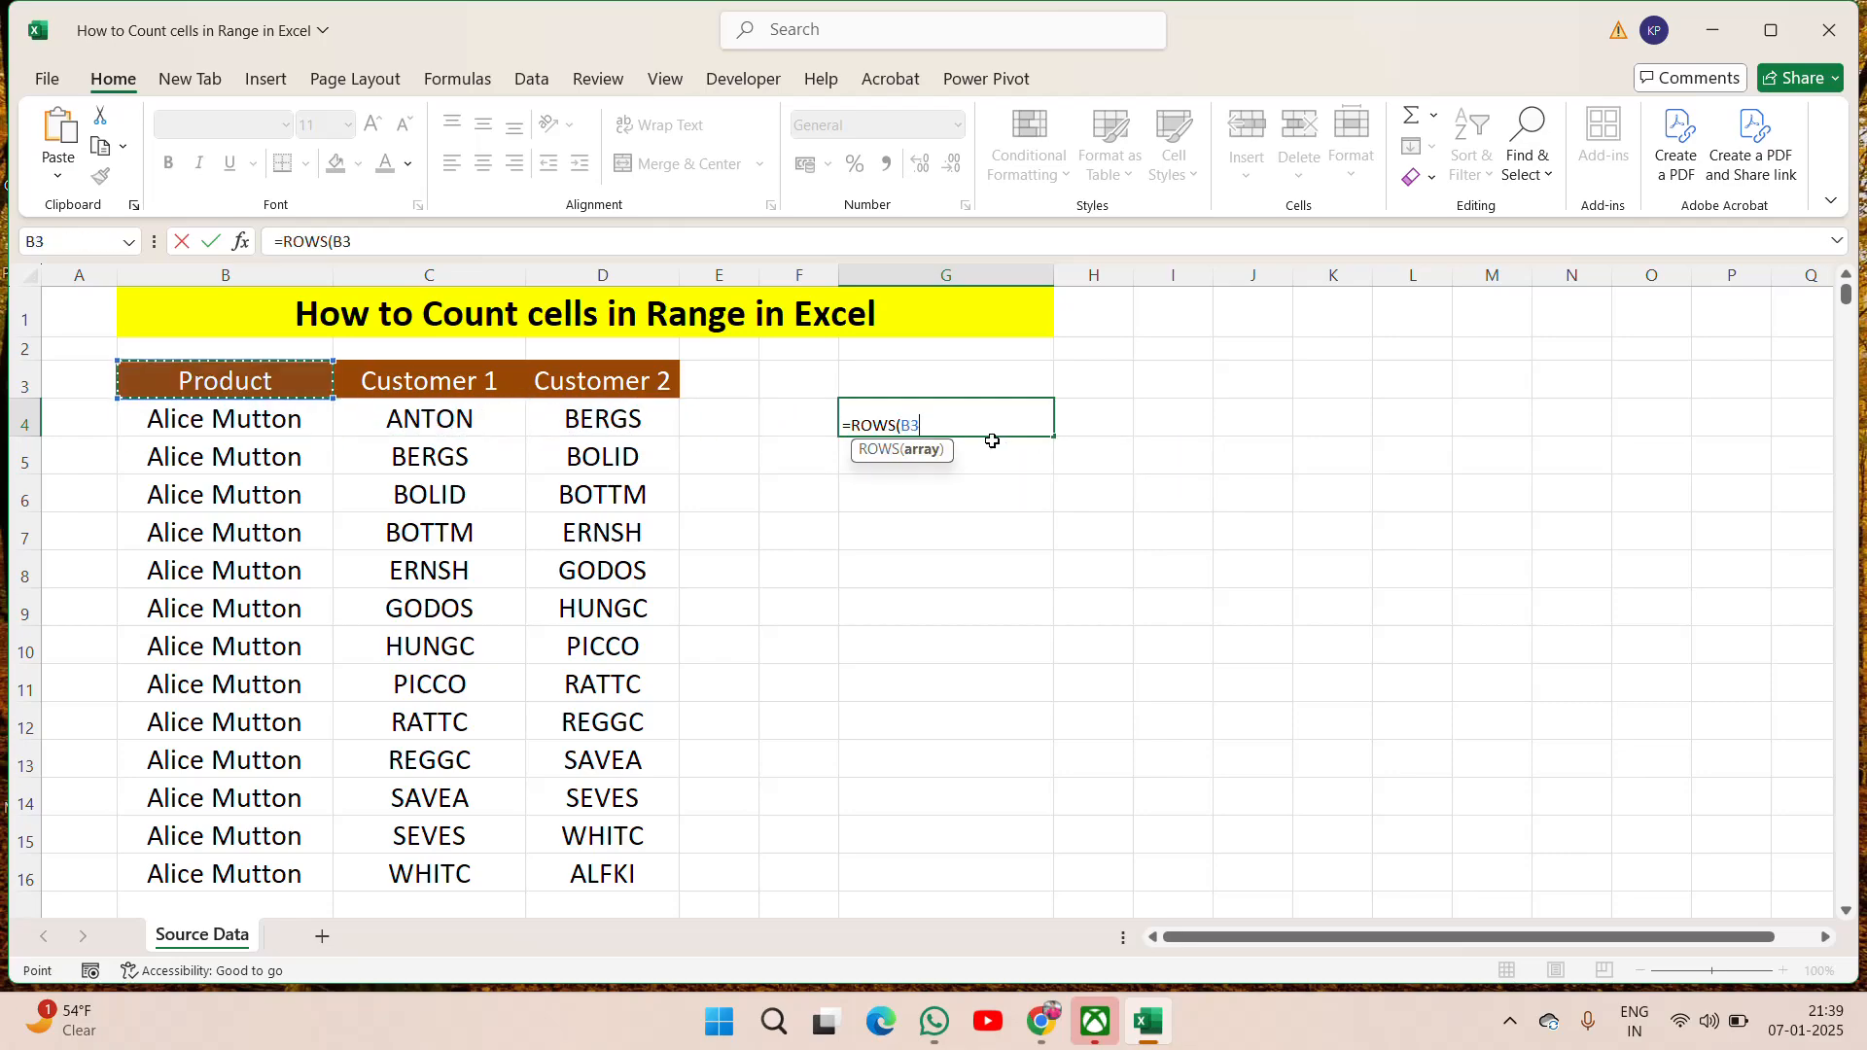
key("shift+Down")
key("ctrl+shift+Down")
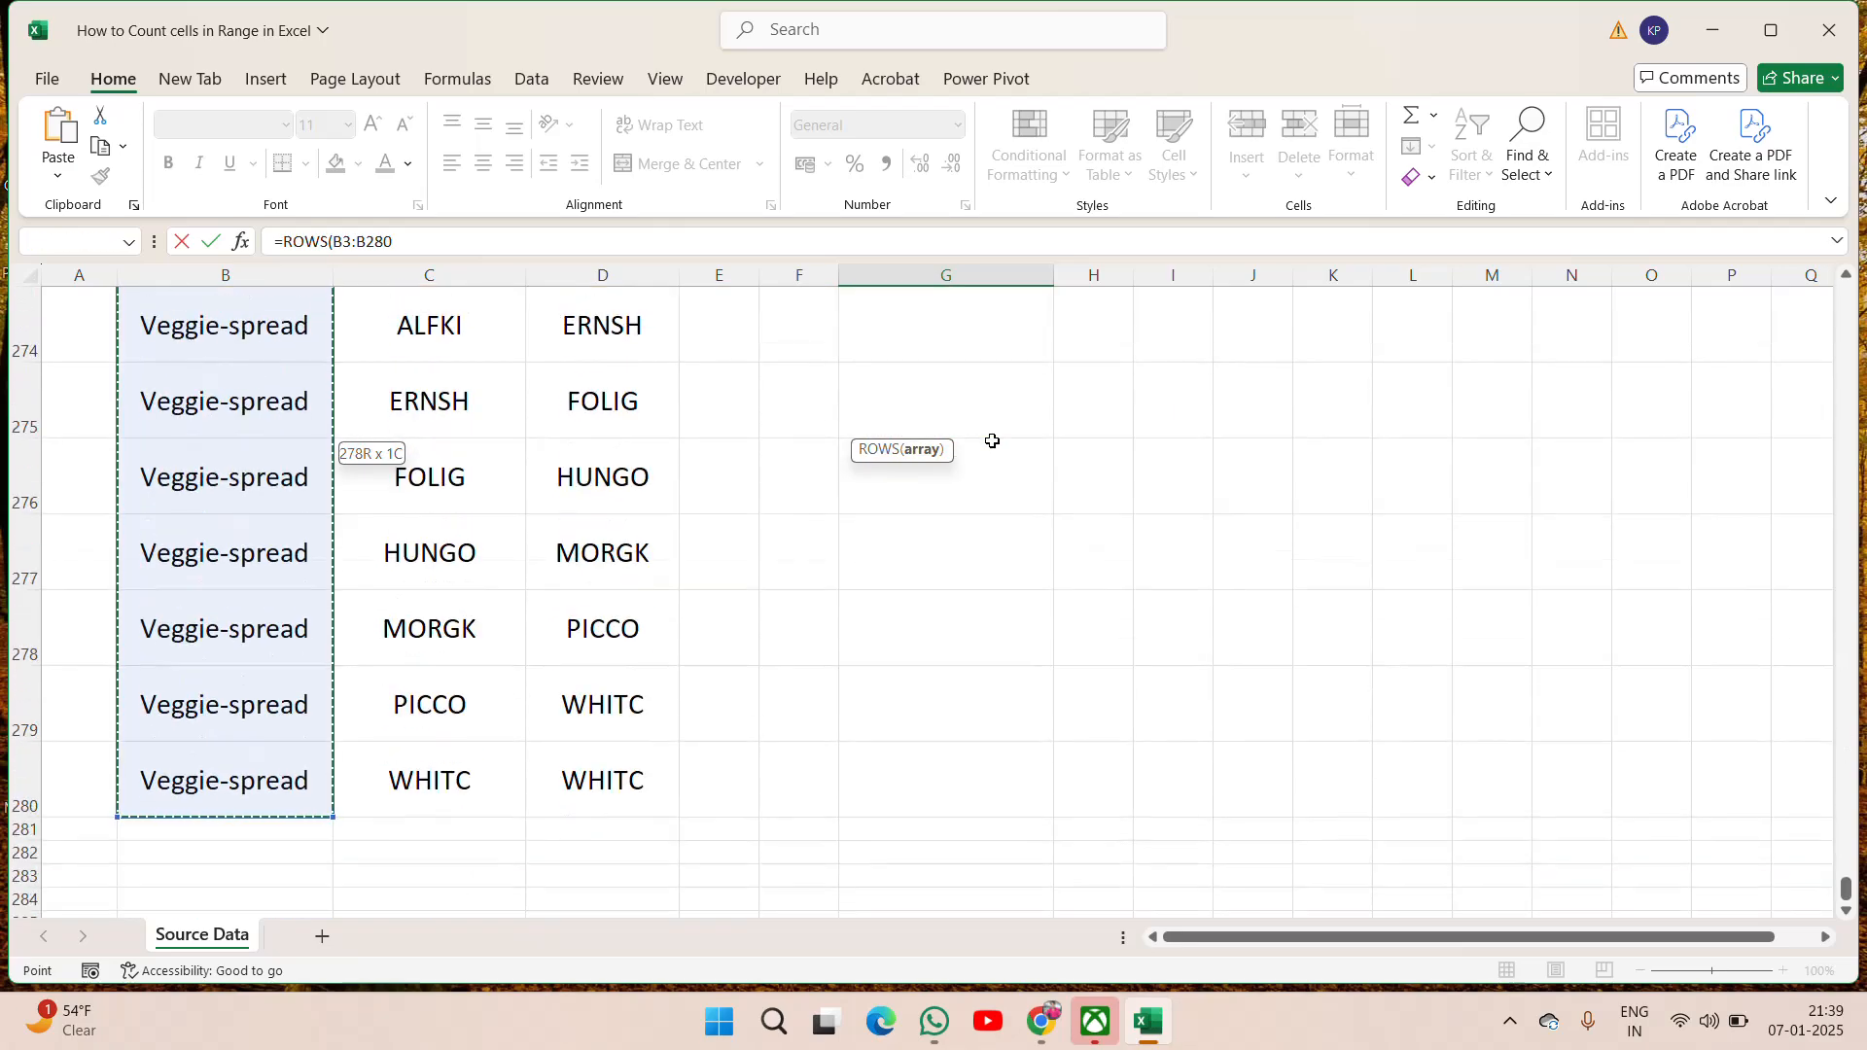
key("Return")
key("Up")
key("Up")
key("Up")
key("Up")
key("Down")
key("Down")
key("Down")
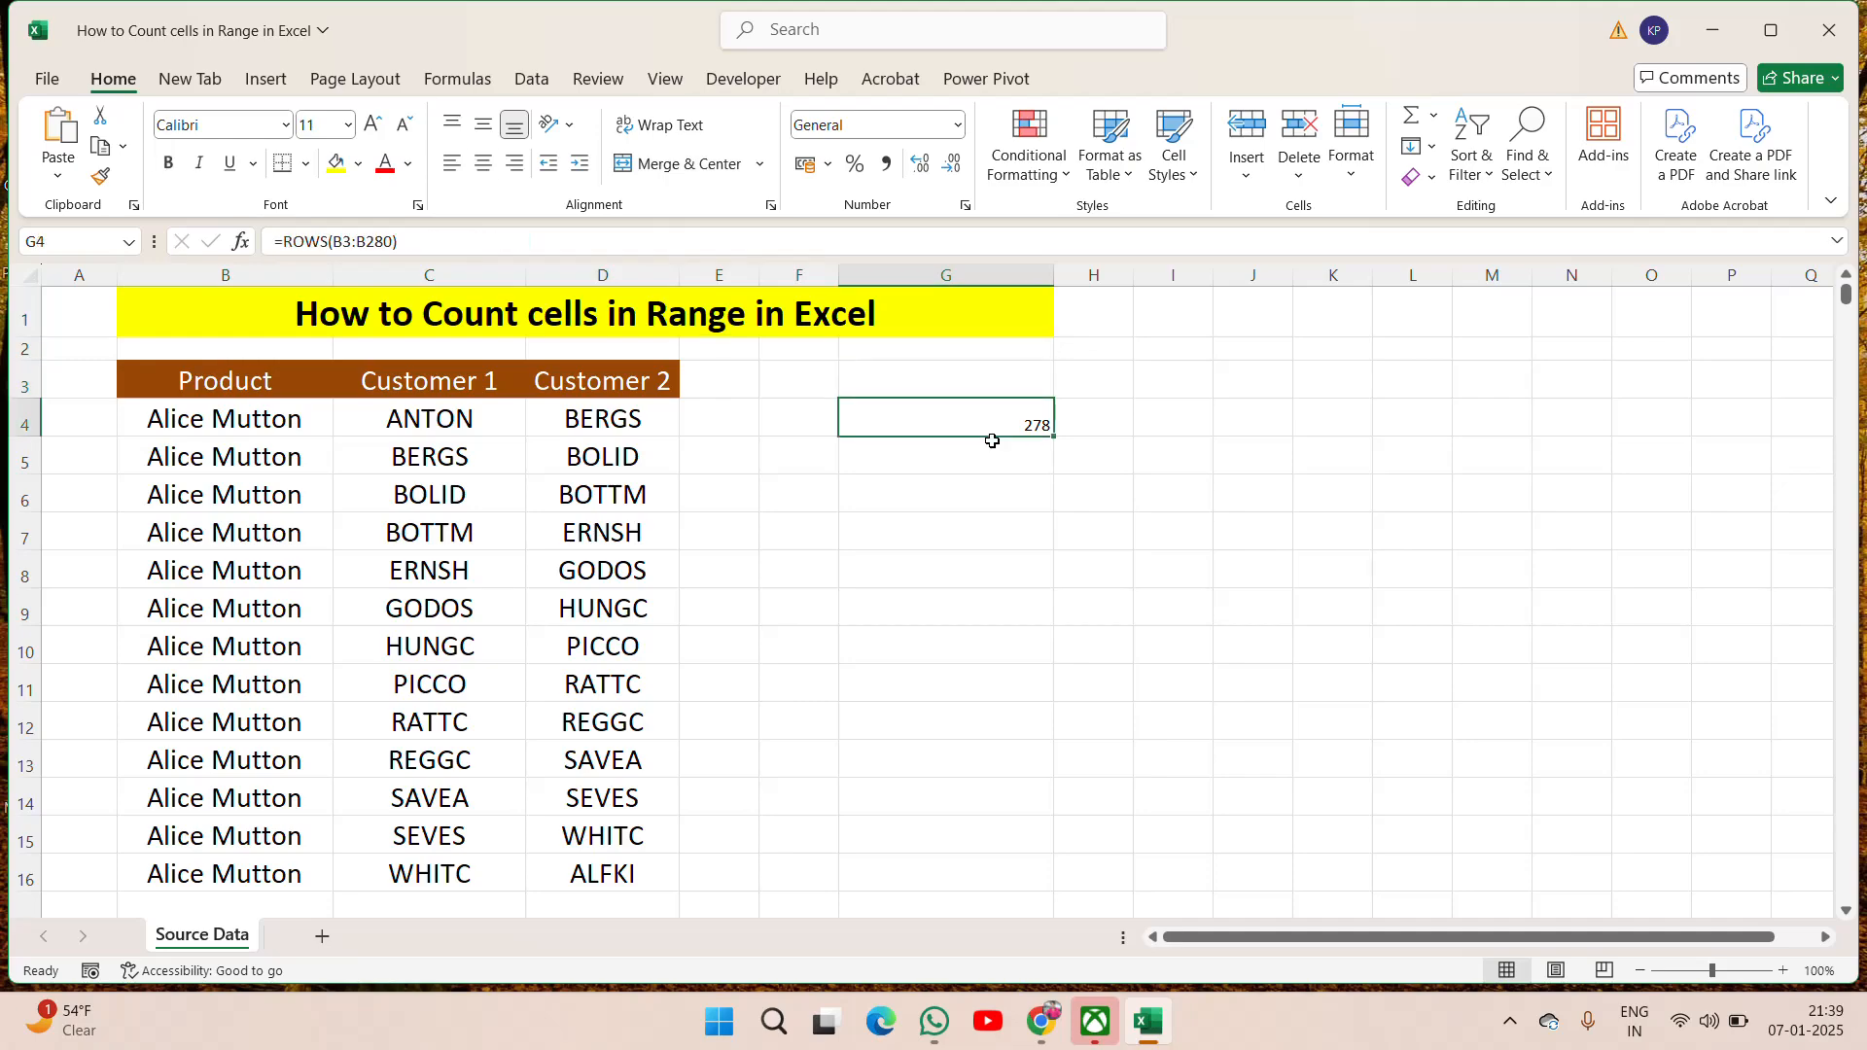
Check the ROWS result by selecting the Product column from B3 through its last filled row and reading the selection count
key("Left")
key("Left")
key("Left")
key("Left")
key("Left")
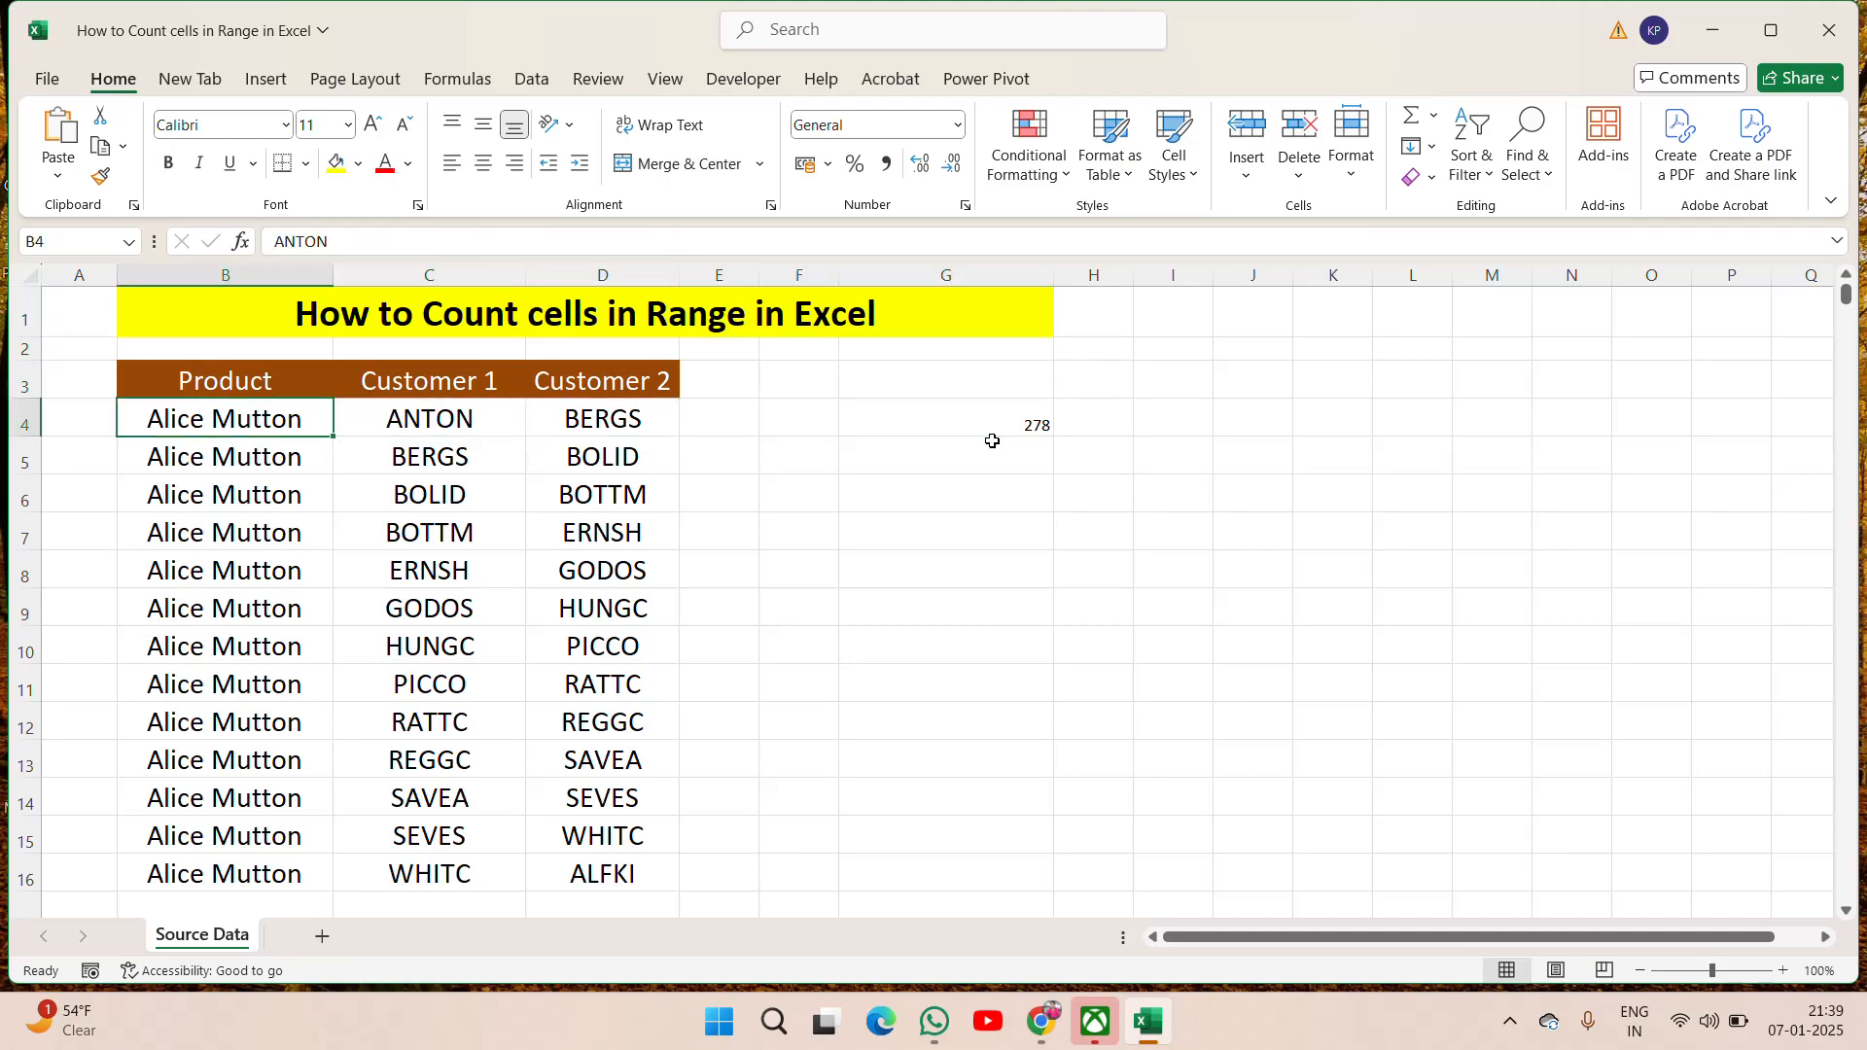
key("Up")
key("ctrl+shift+Down")
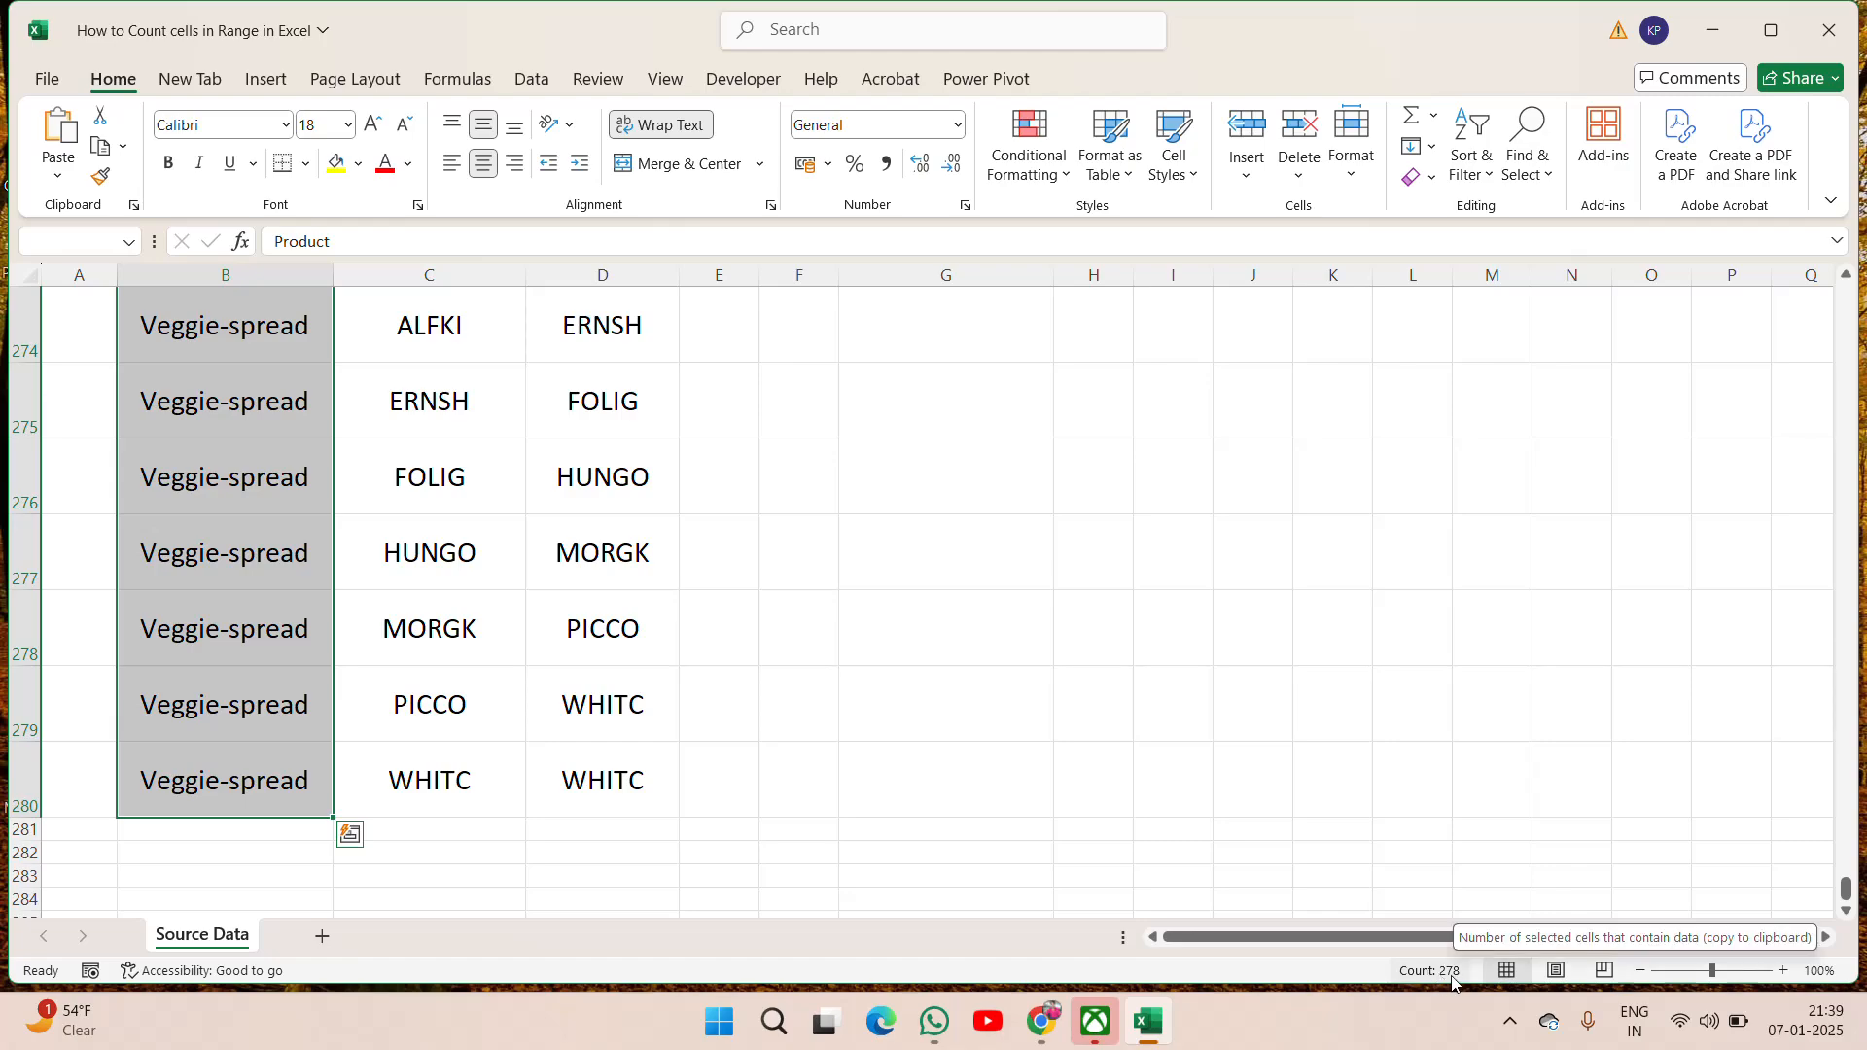
left_click(823, 507)
key("ctrl+Up")
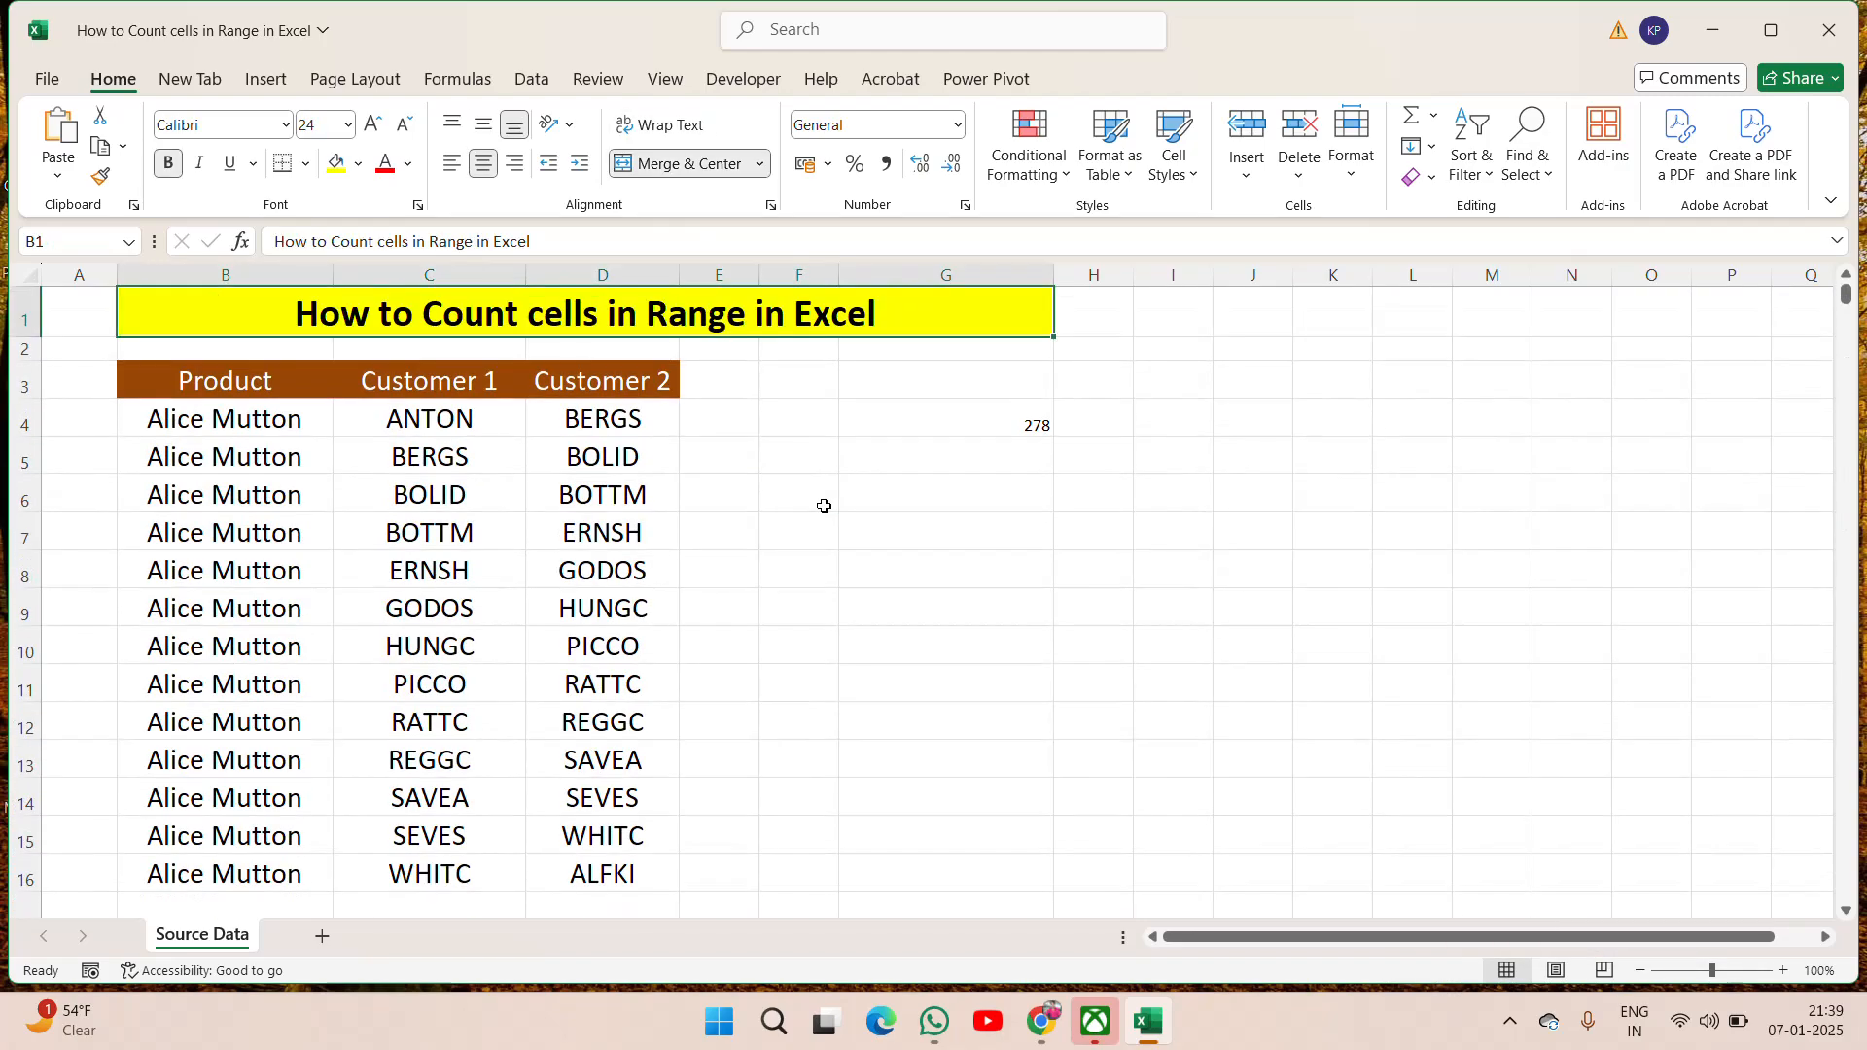
key("Down")
key("Down")
key("Down")
key("Up")
key("Down")
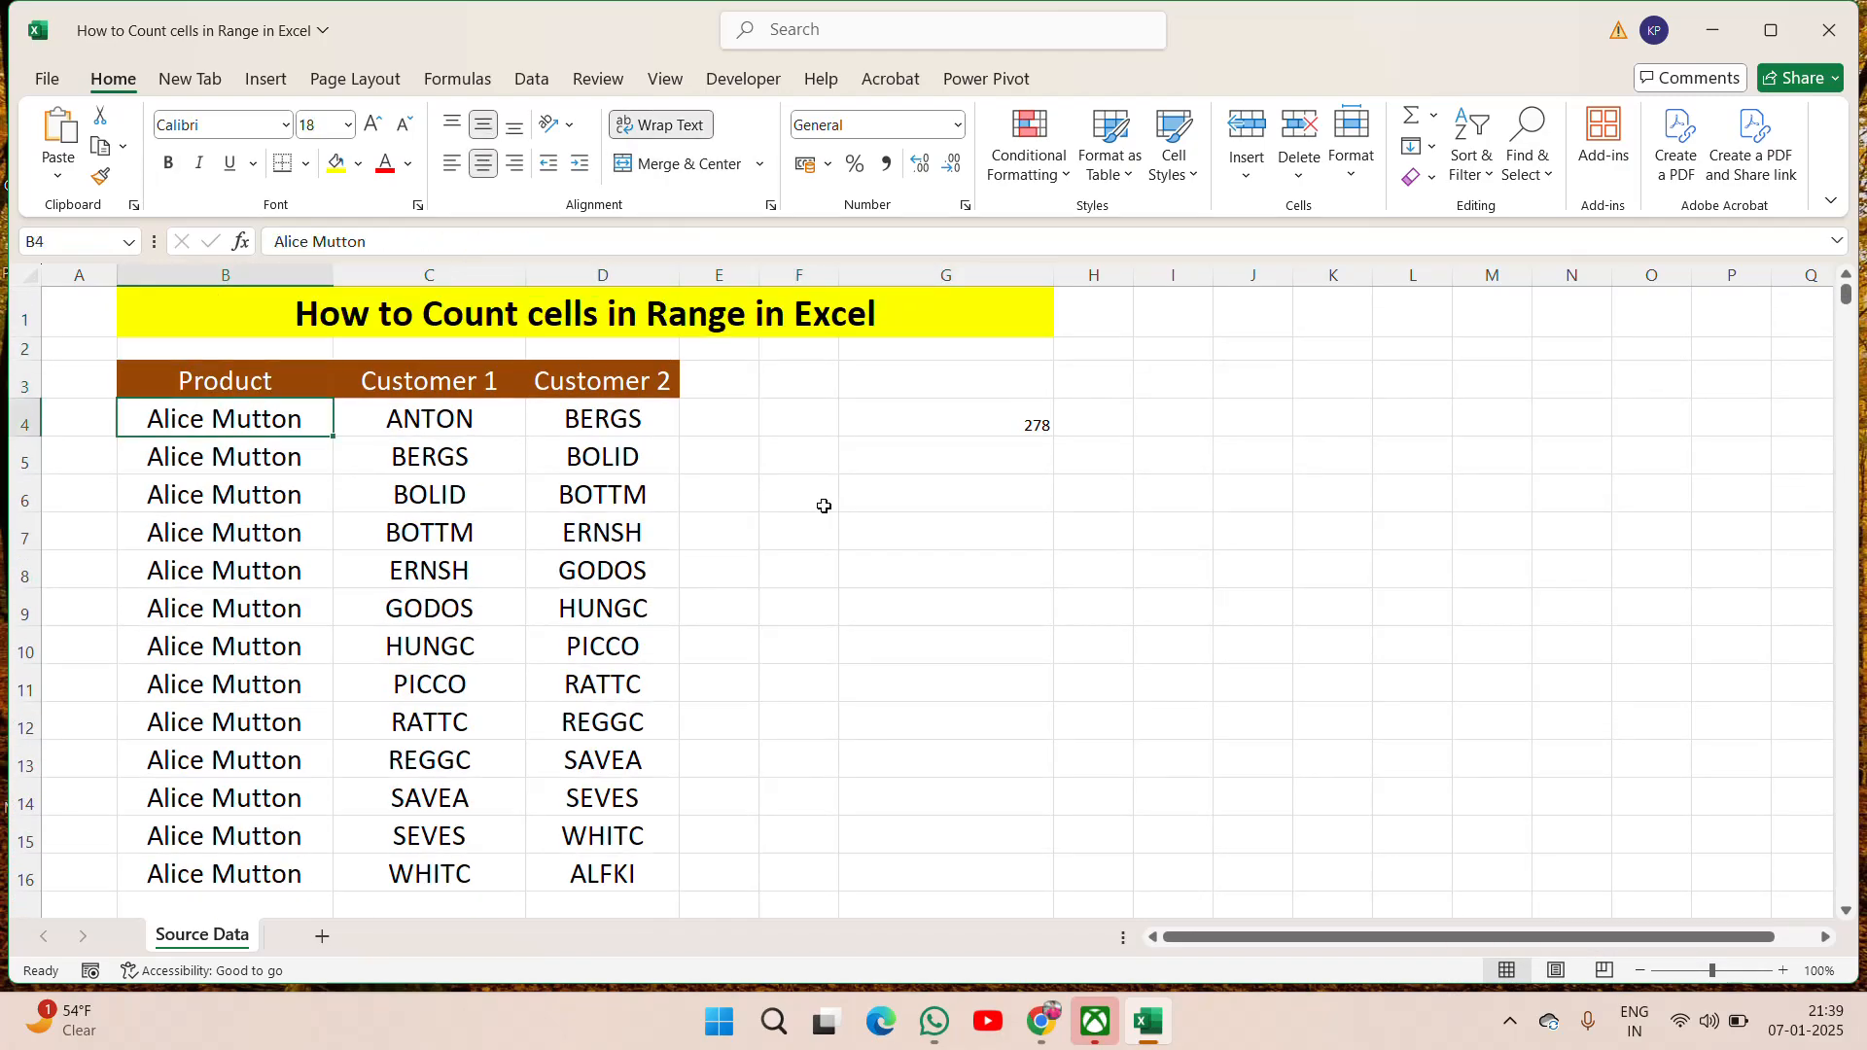
key("Right")
key("Right")
key("Right")
key("Right")
key("Right")
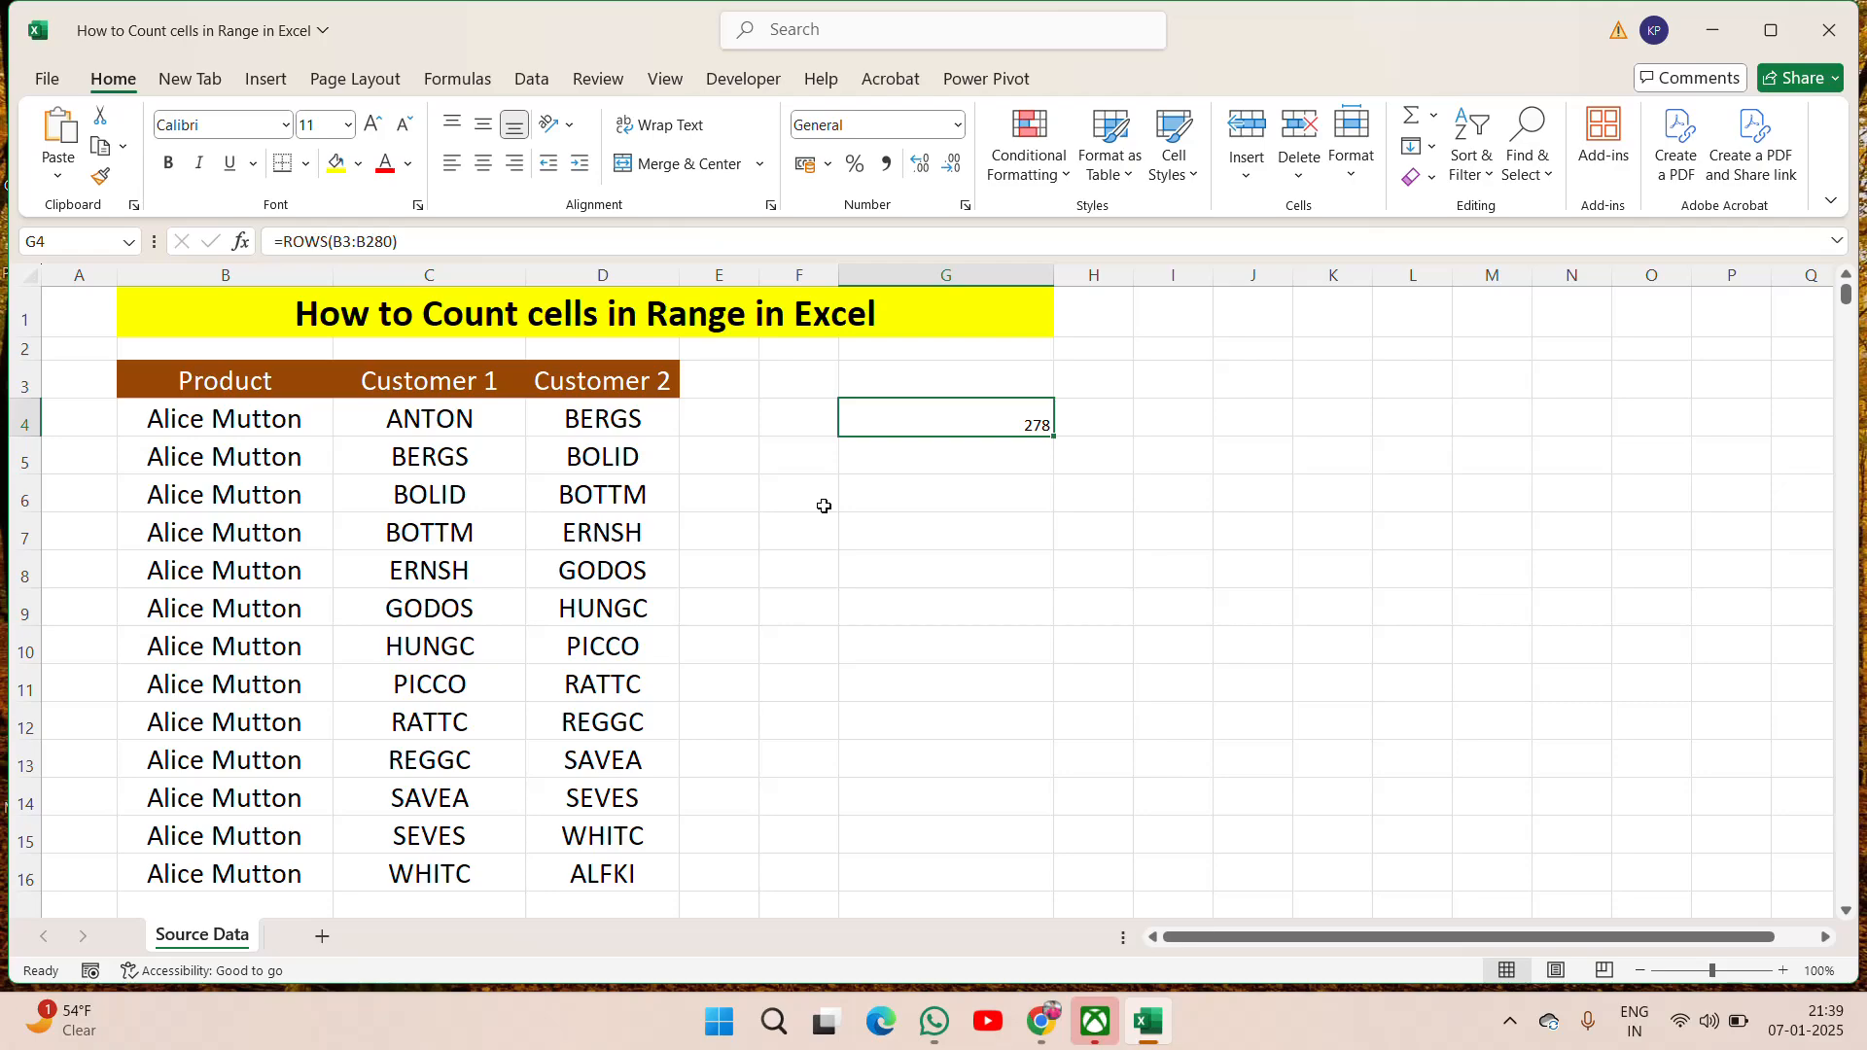
key("Left")
key("Left")
key("Left")
key("Right")
key("Right")
key("Right")
key("Left")
key("Left")
key("Left")
key("Left")
key("Left")
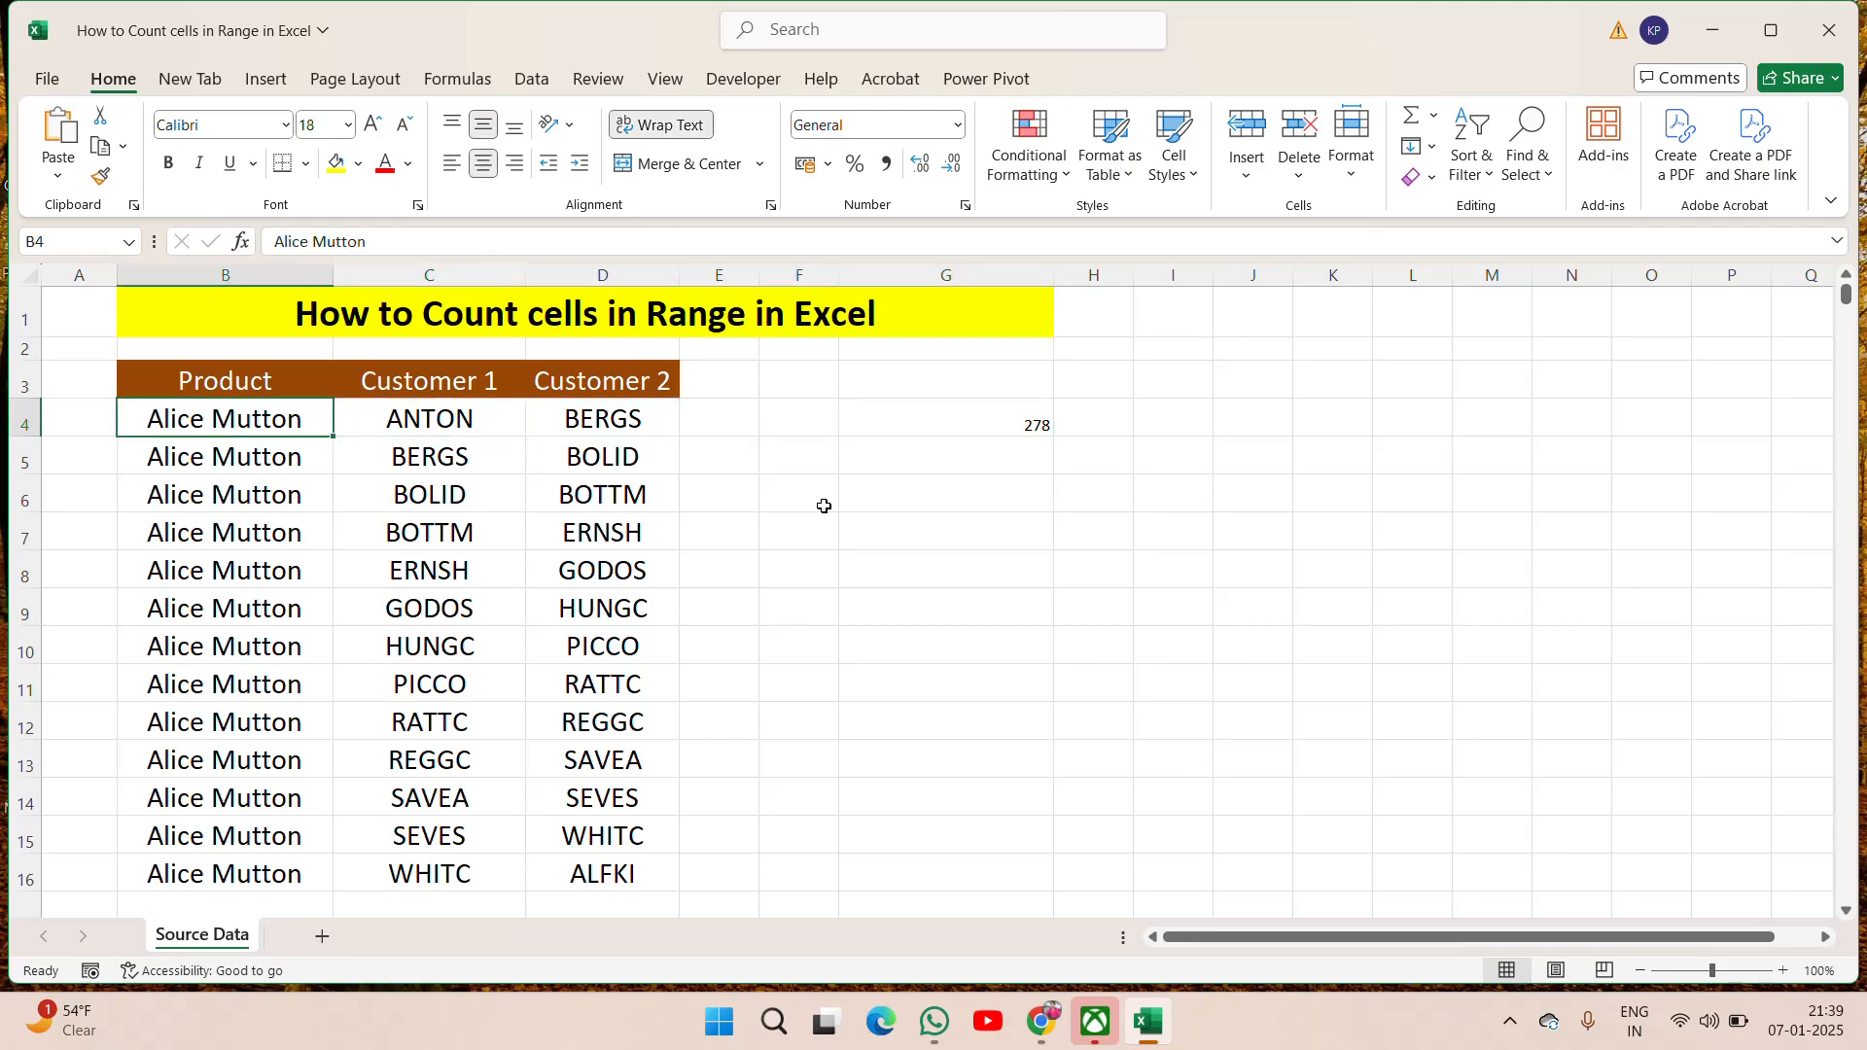
left_click(234, 446)
key("Up")
key("Up")
key("Up")
key("Up")
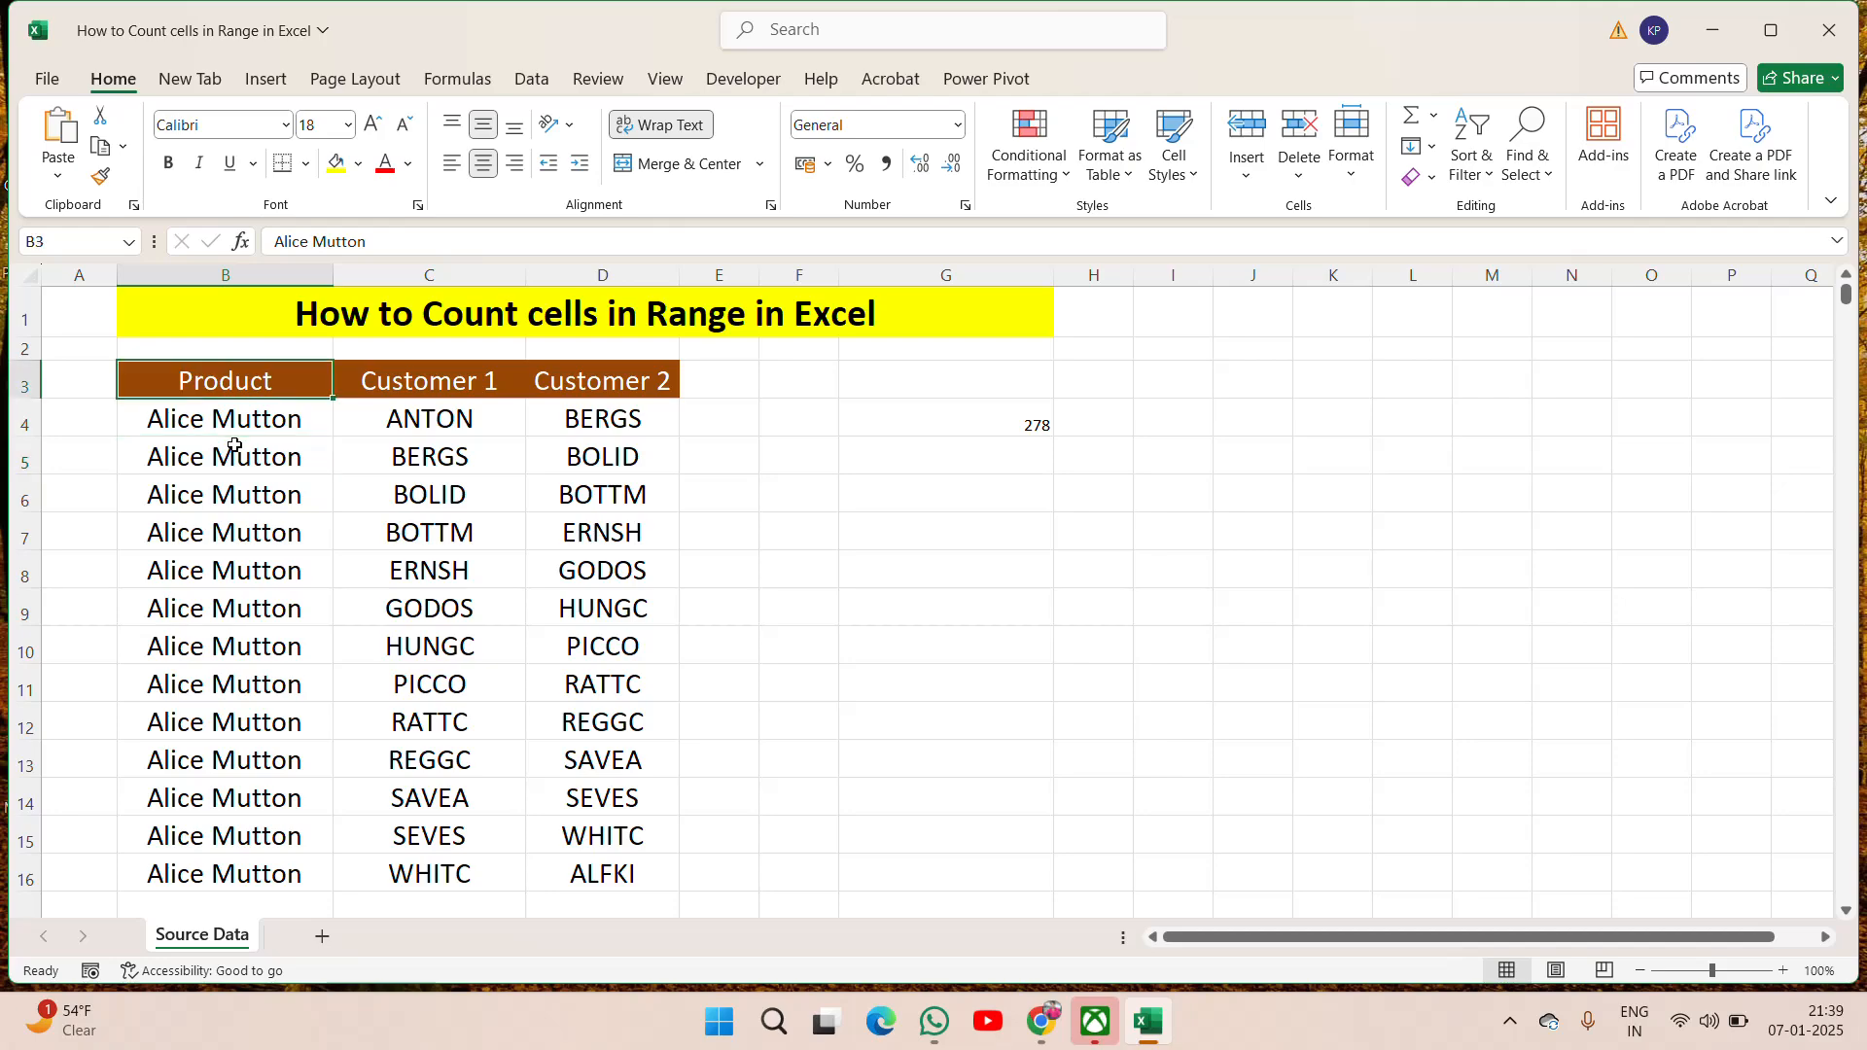
key("Down")
key("Down")
key("Down")
key("Right")
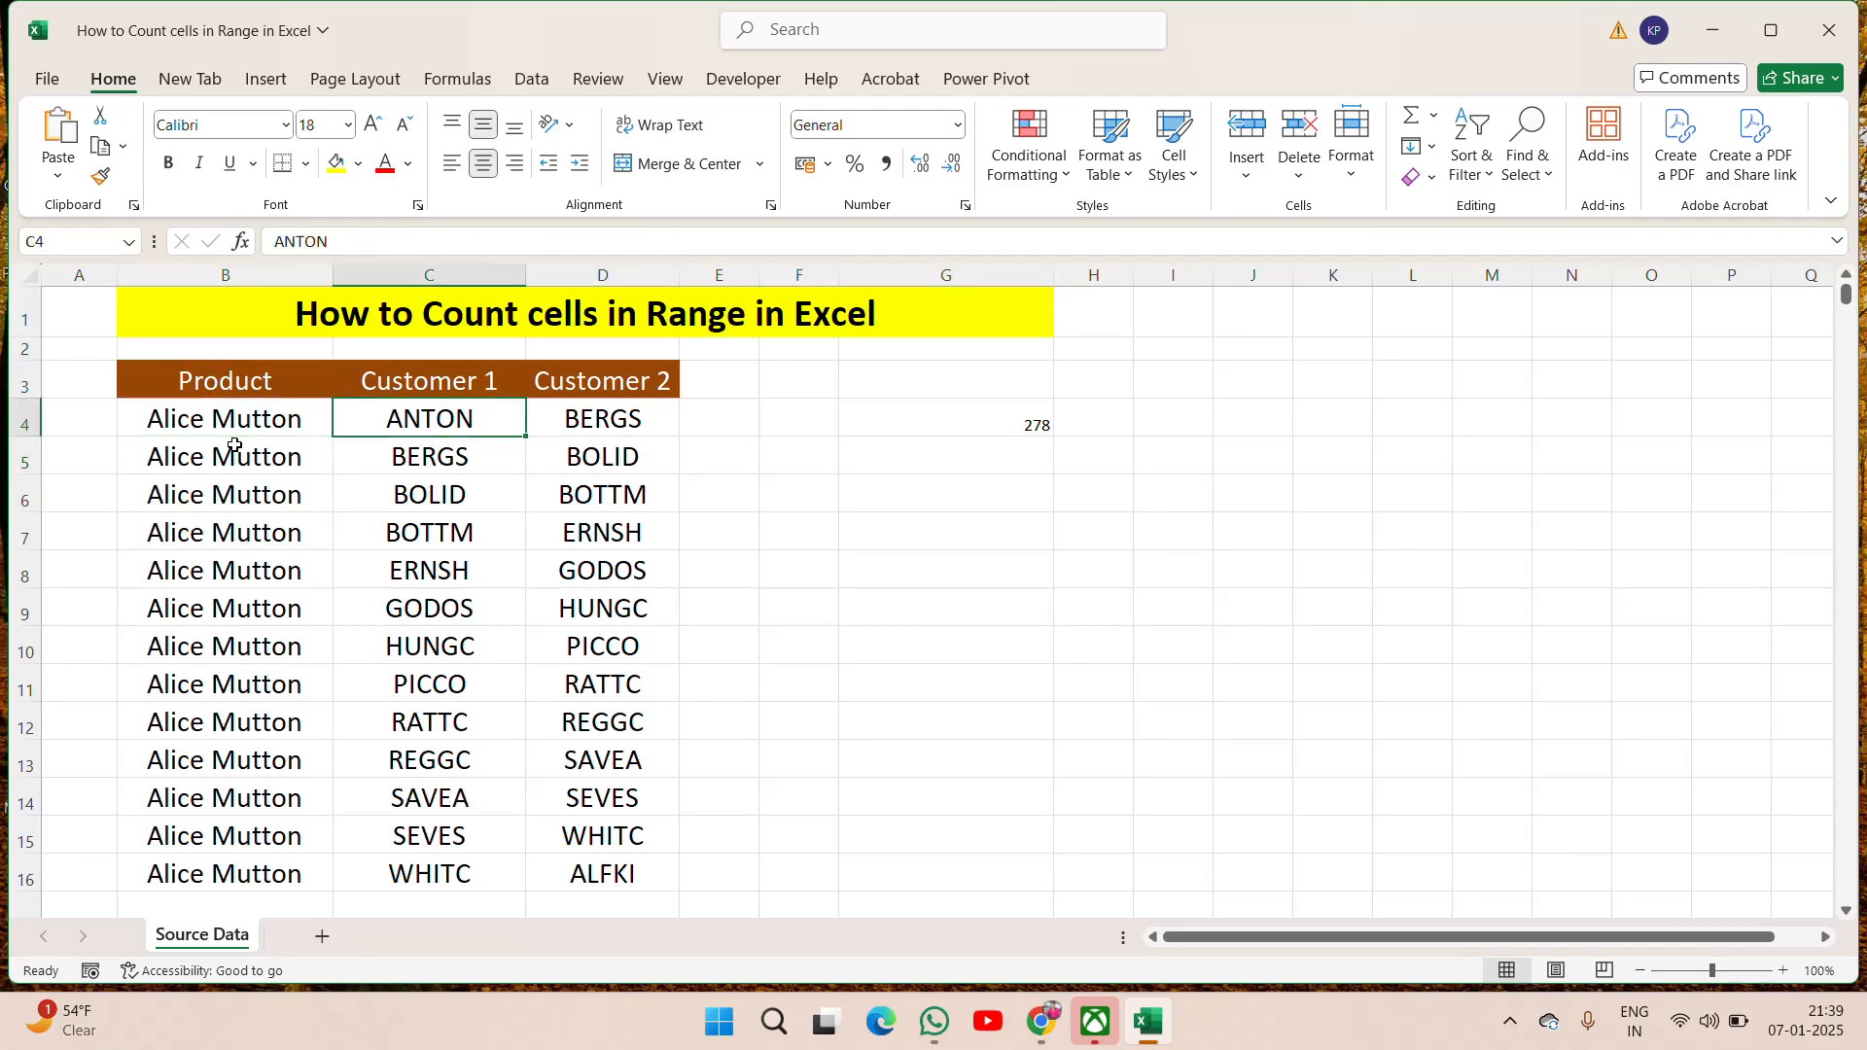
key("Up")
key("Down")
key("Right")
key("Right")
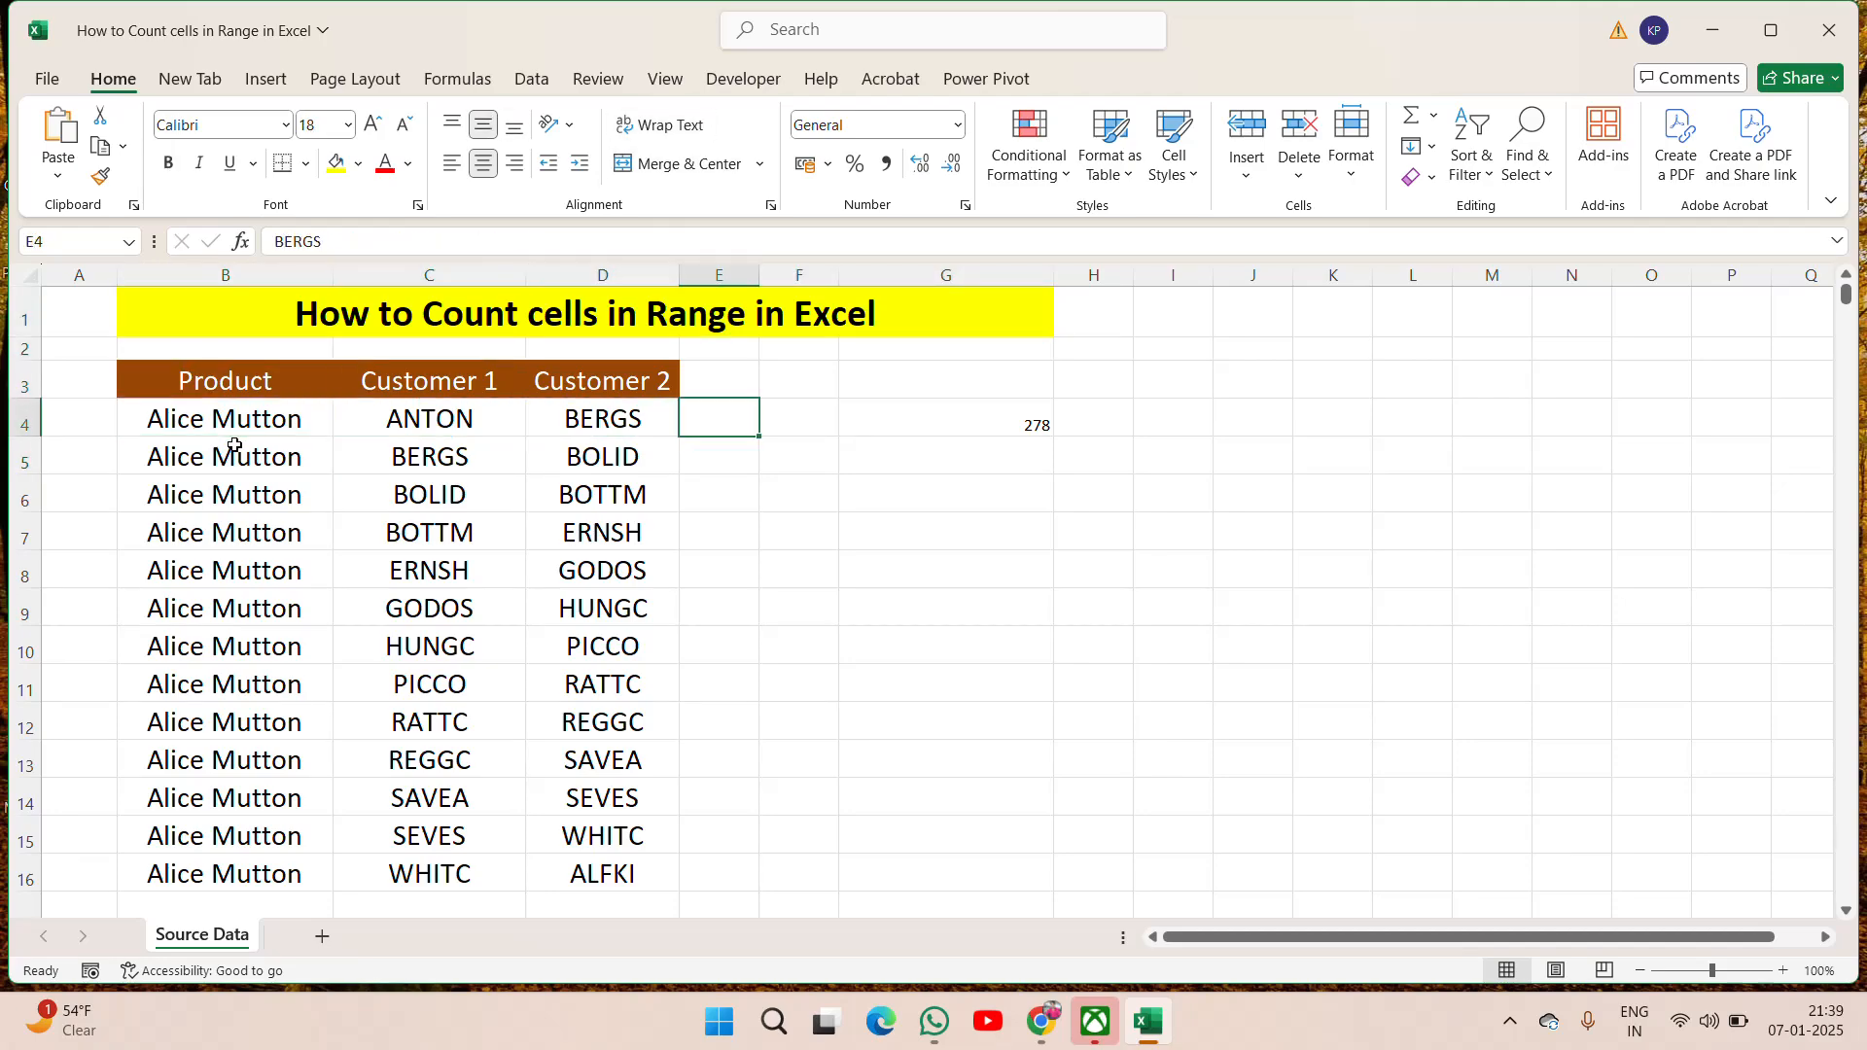
key("Left")
key("Left")
Clear the ROWS formula from cell G4
key("Right")
key("Right")
key("Right")
key("Right")
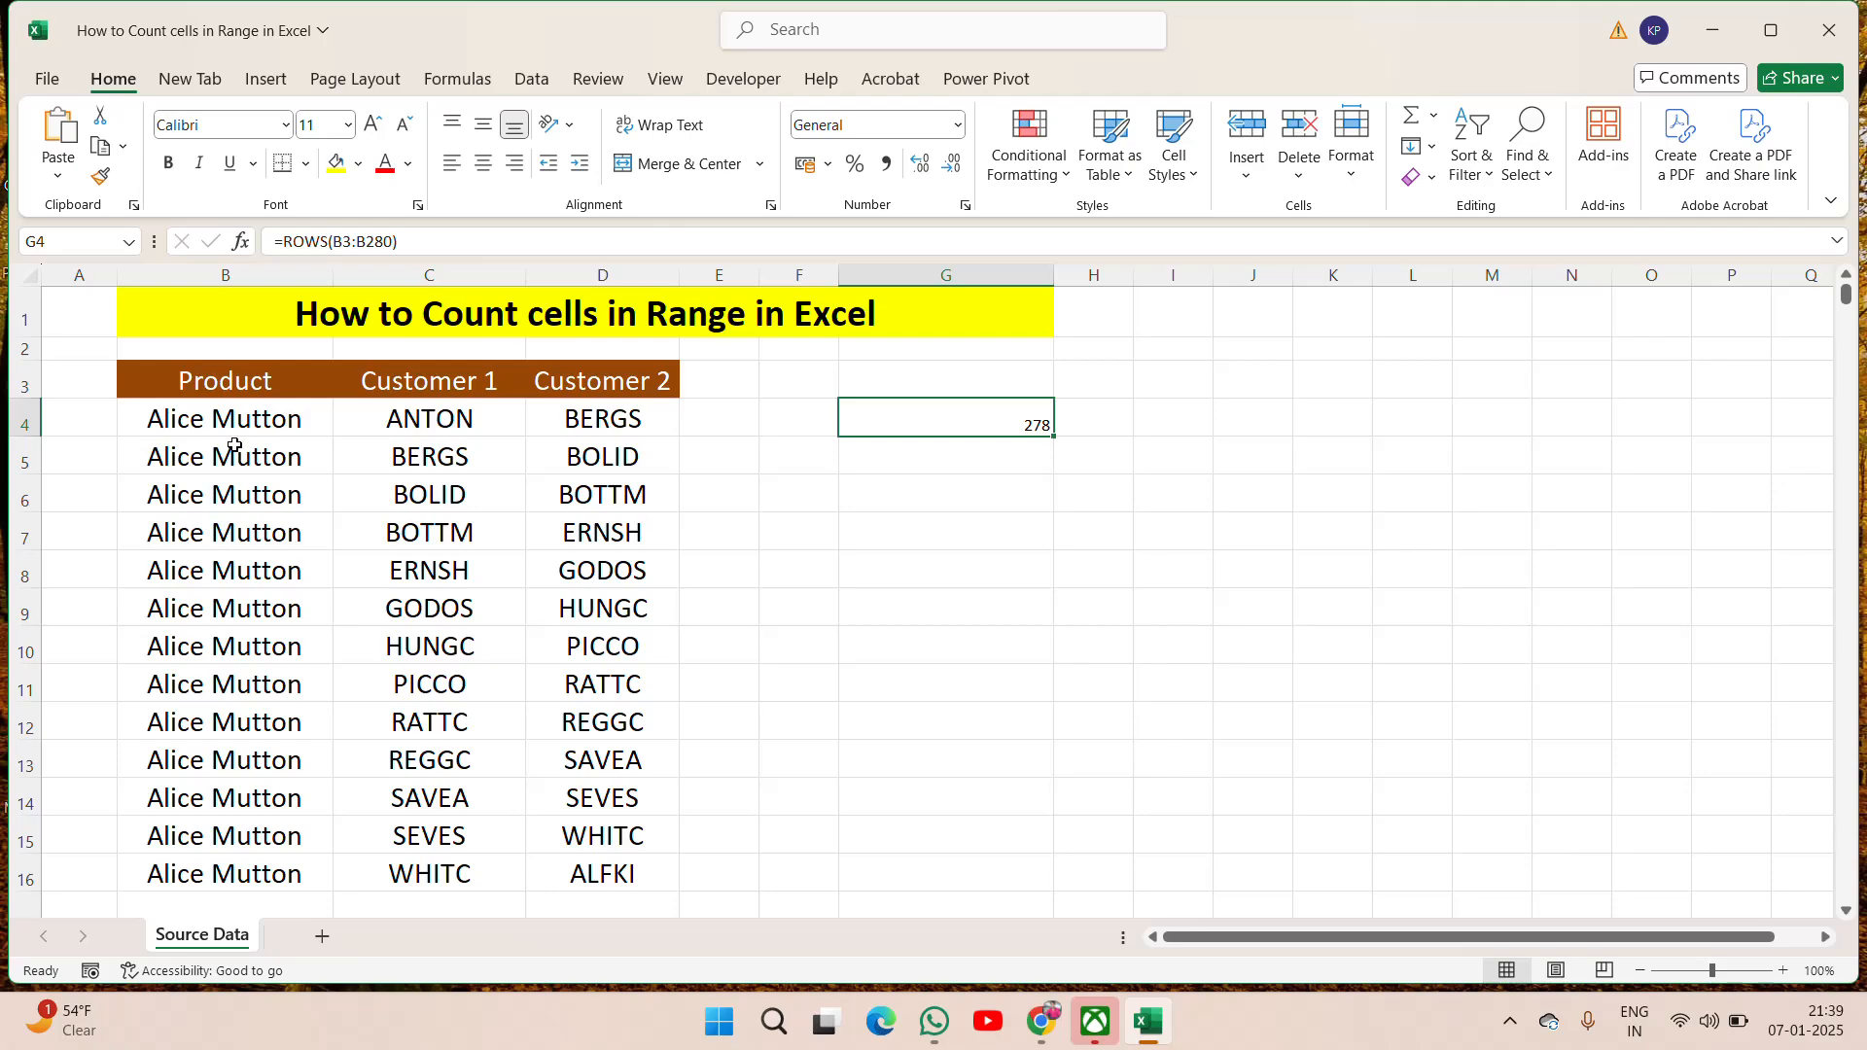
key("Delete")
left_click(385, 457)
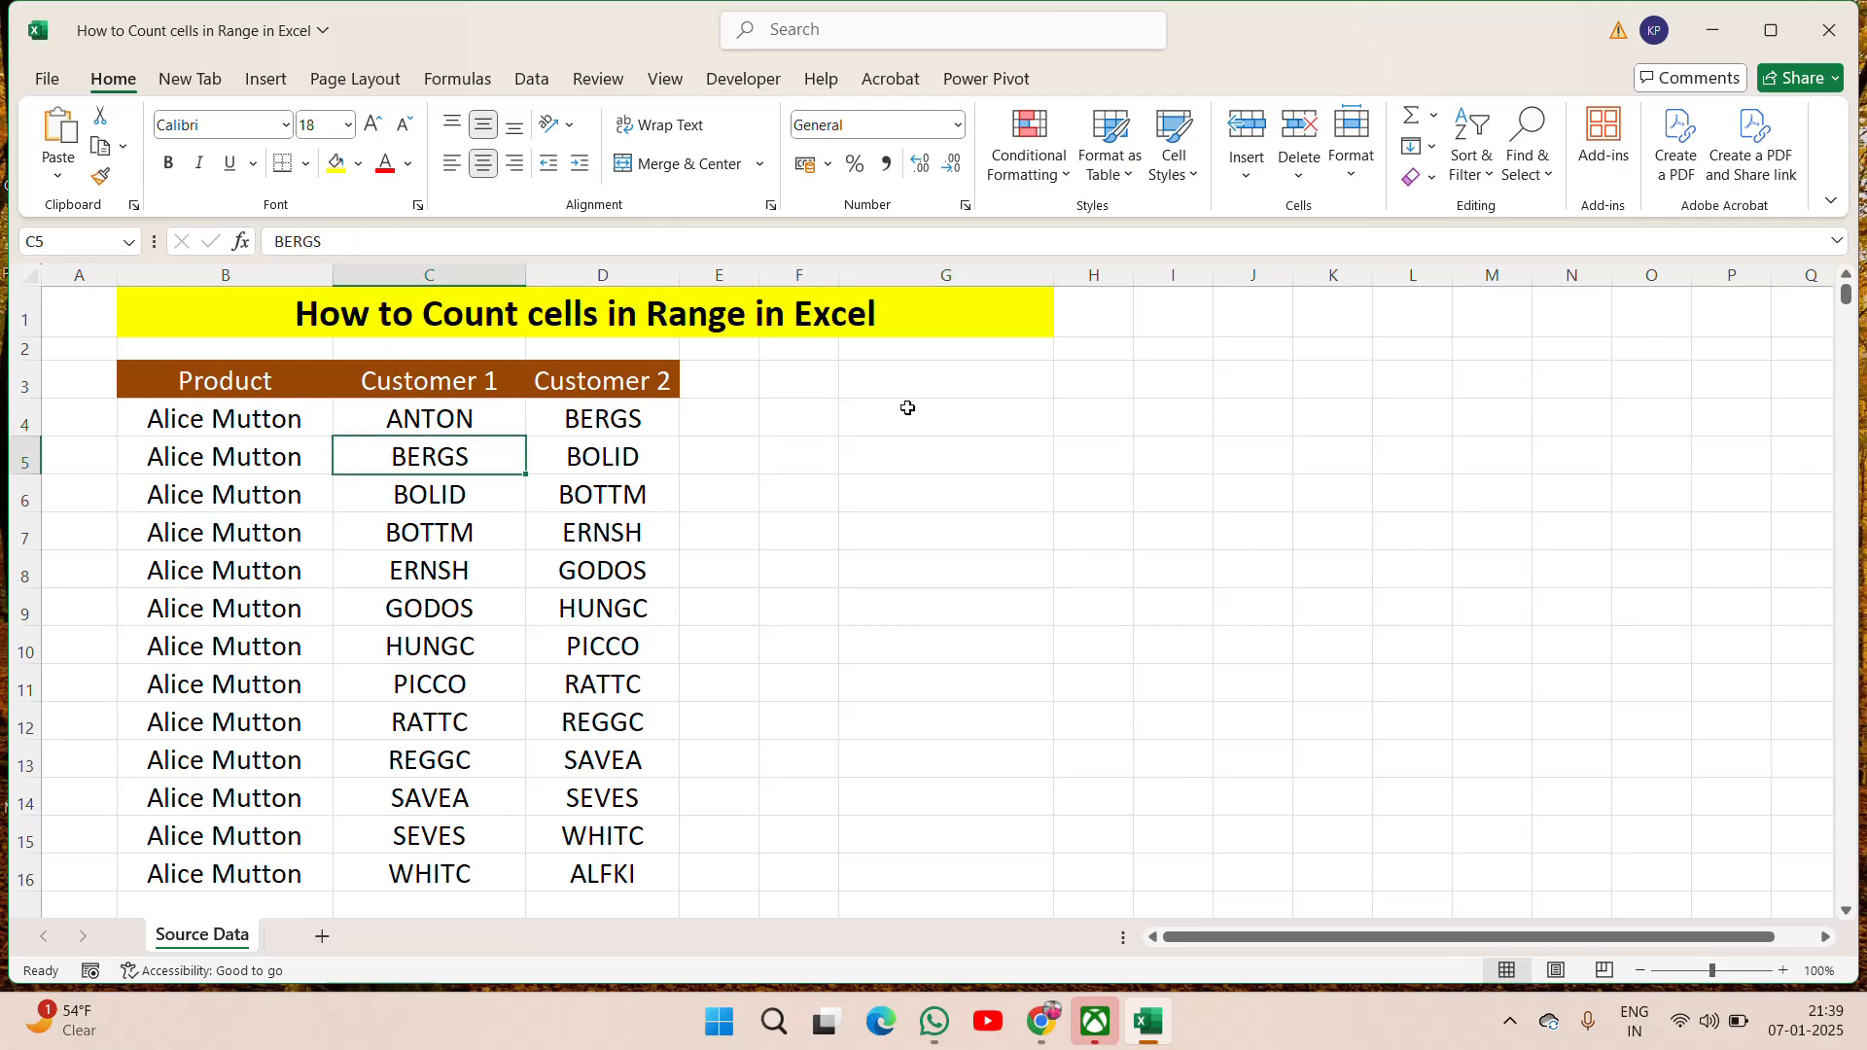
Set the font size to 18 for column B and every column after it
left_click(719, 275)
key("ctrl+a")
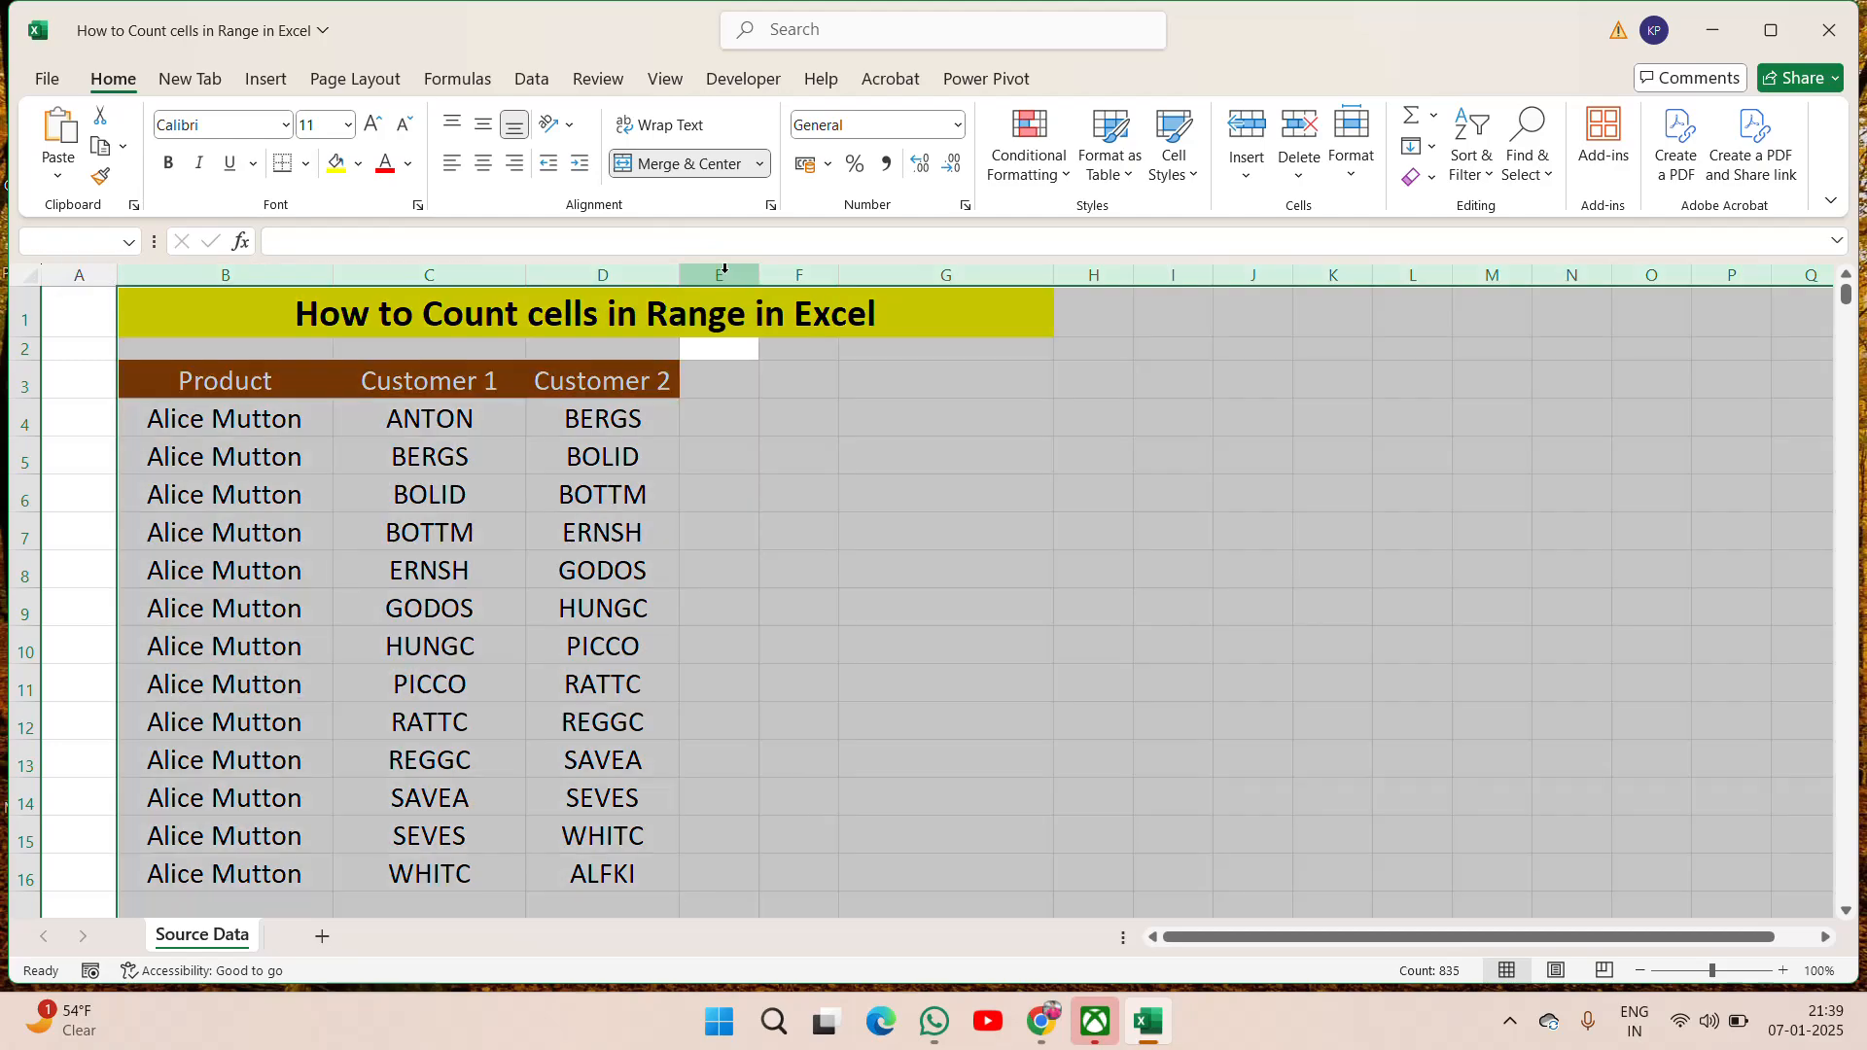
left_click(333, 121)
type("18")
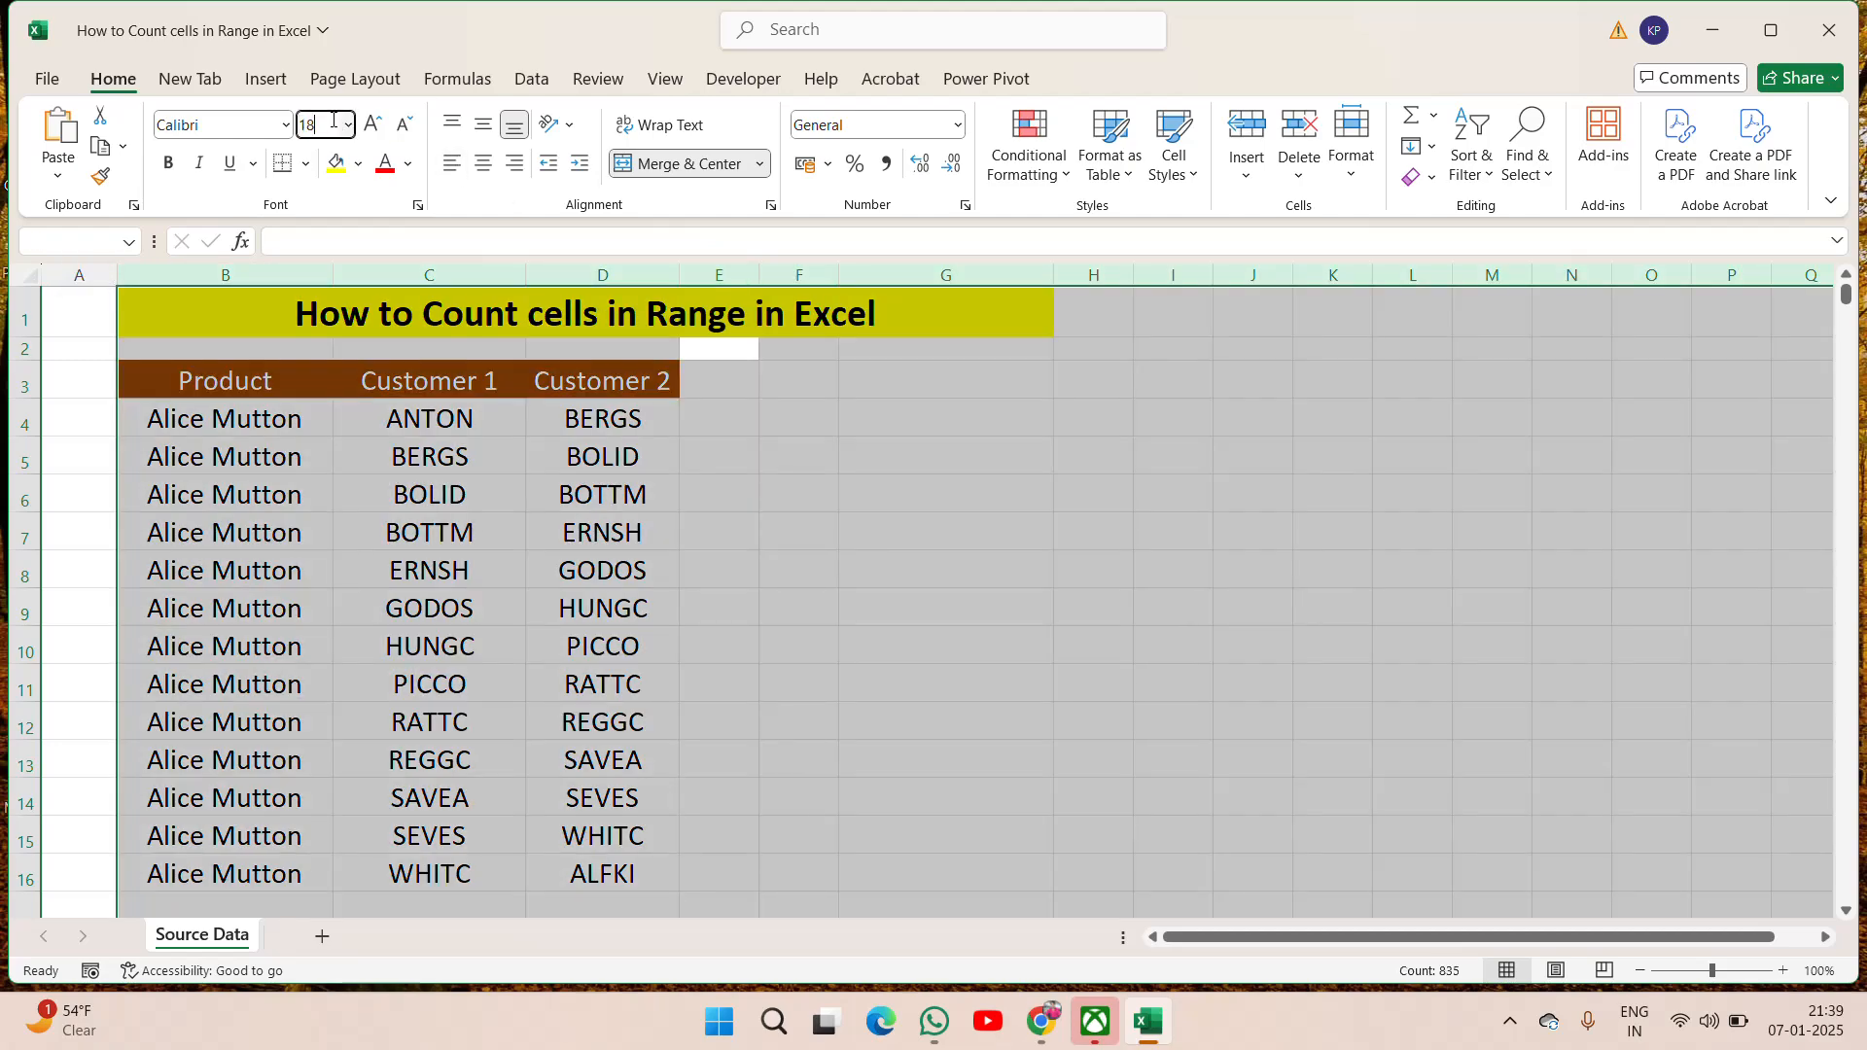
key("Return")
left_click(688, 358)
Set the font size of the merged title in B1 to 24
key("Up")
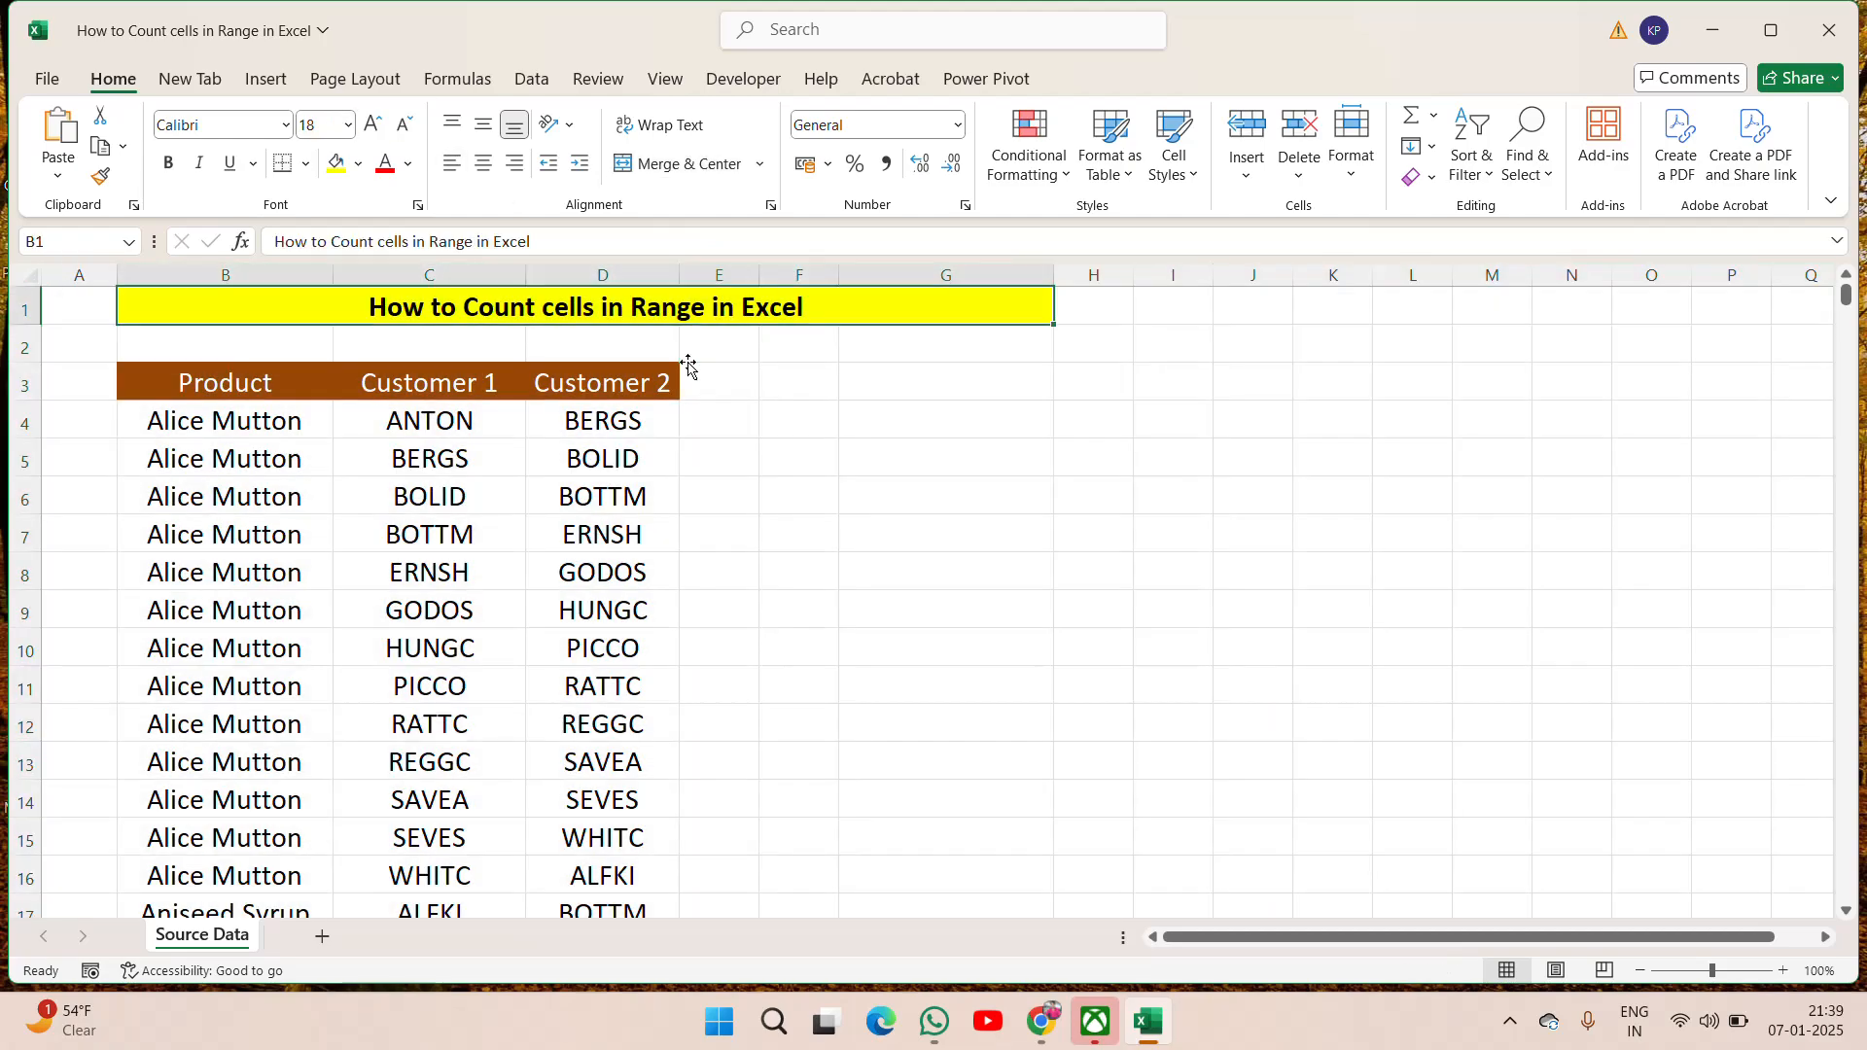
left_click(347, 124)
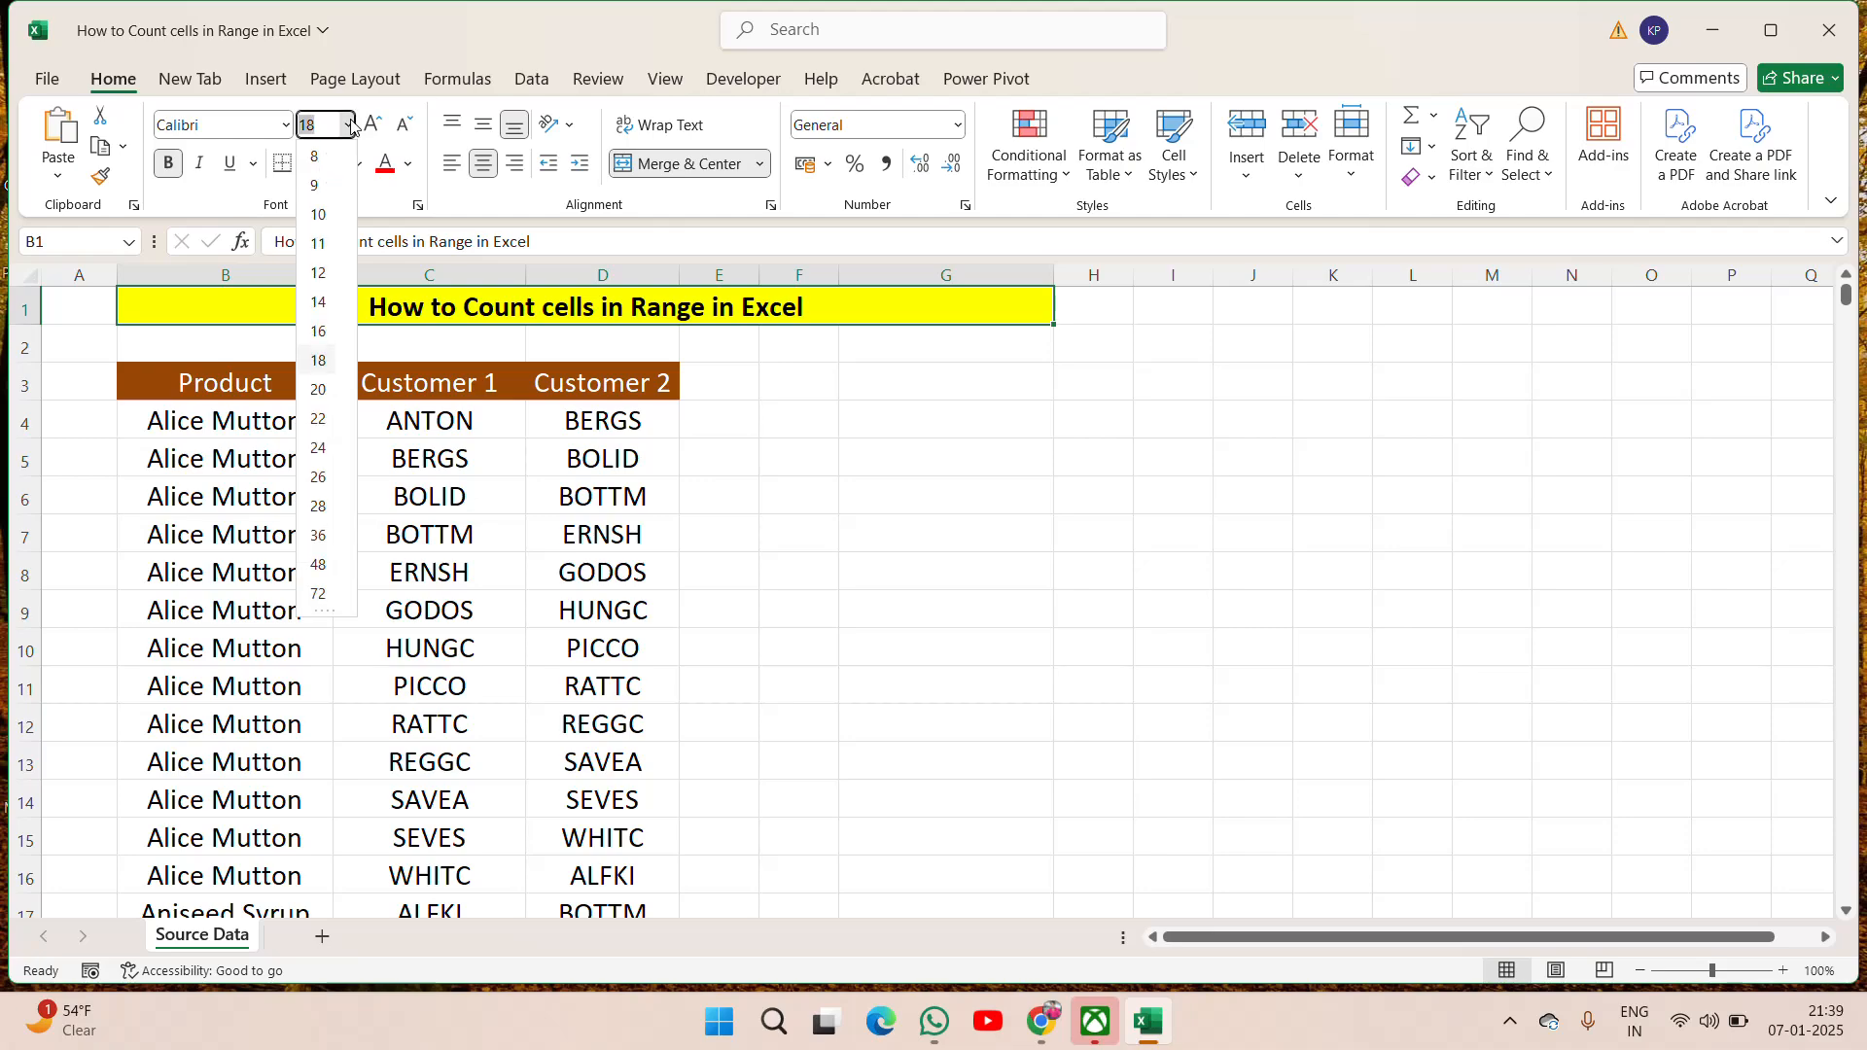
left_click(318, 447)
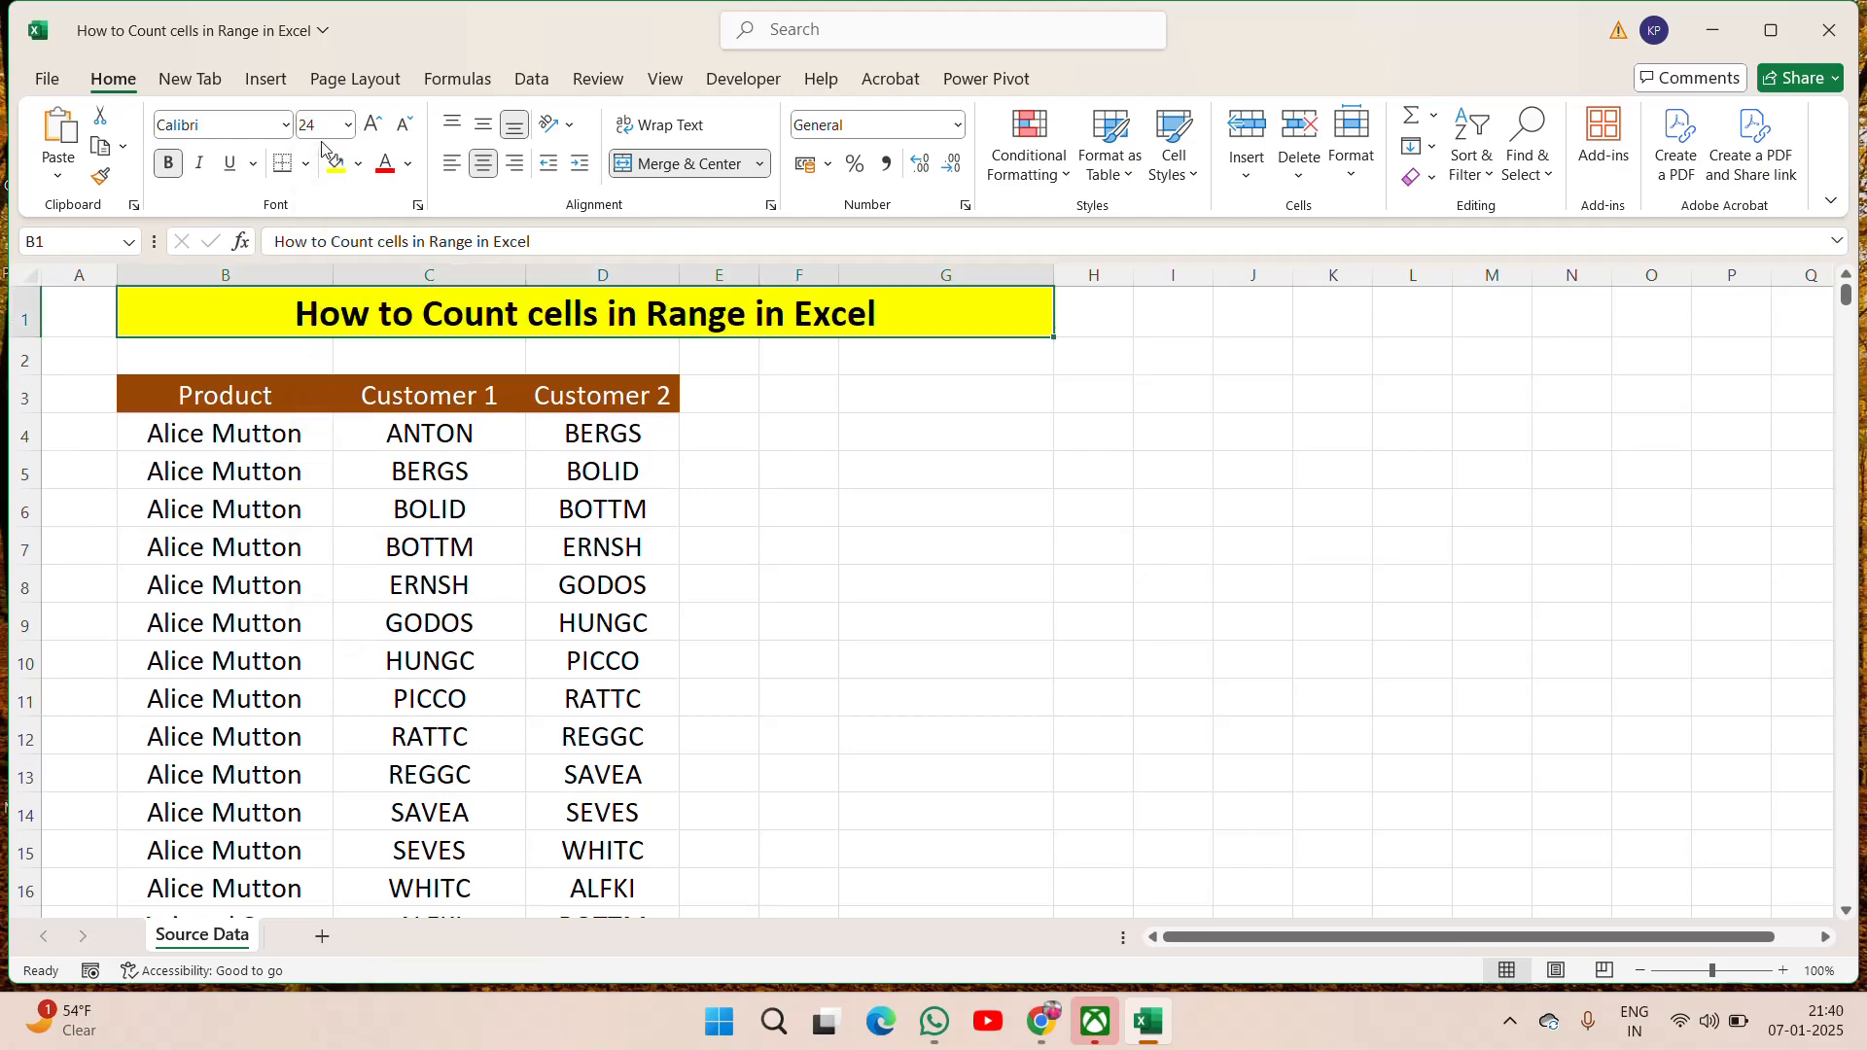
Enter a ROWS formula in G4 covering the Product, Customer 1 and Customer 2 columns from row 3 through the last data row
left_click(825, 394)
key("Up")
key("Down")
key("Down")
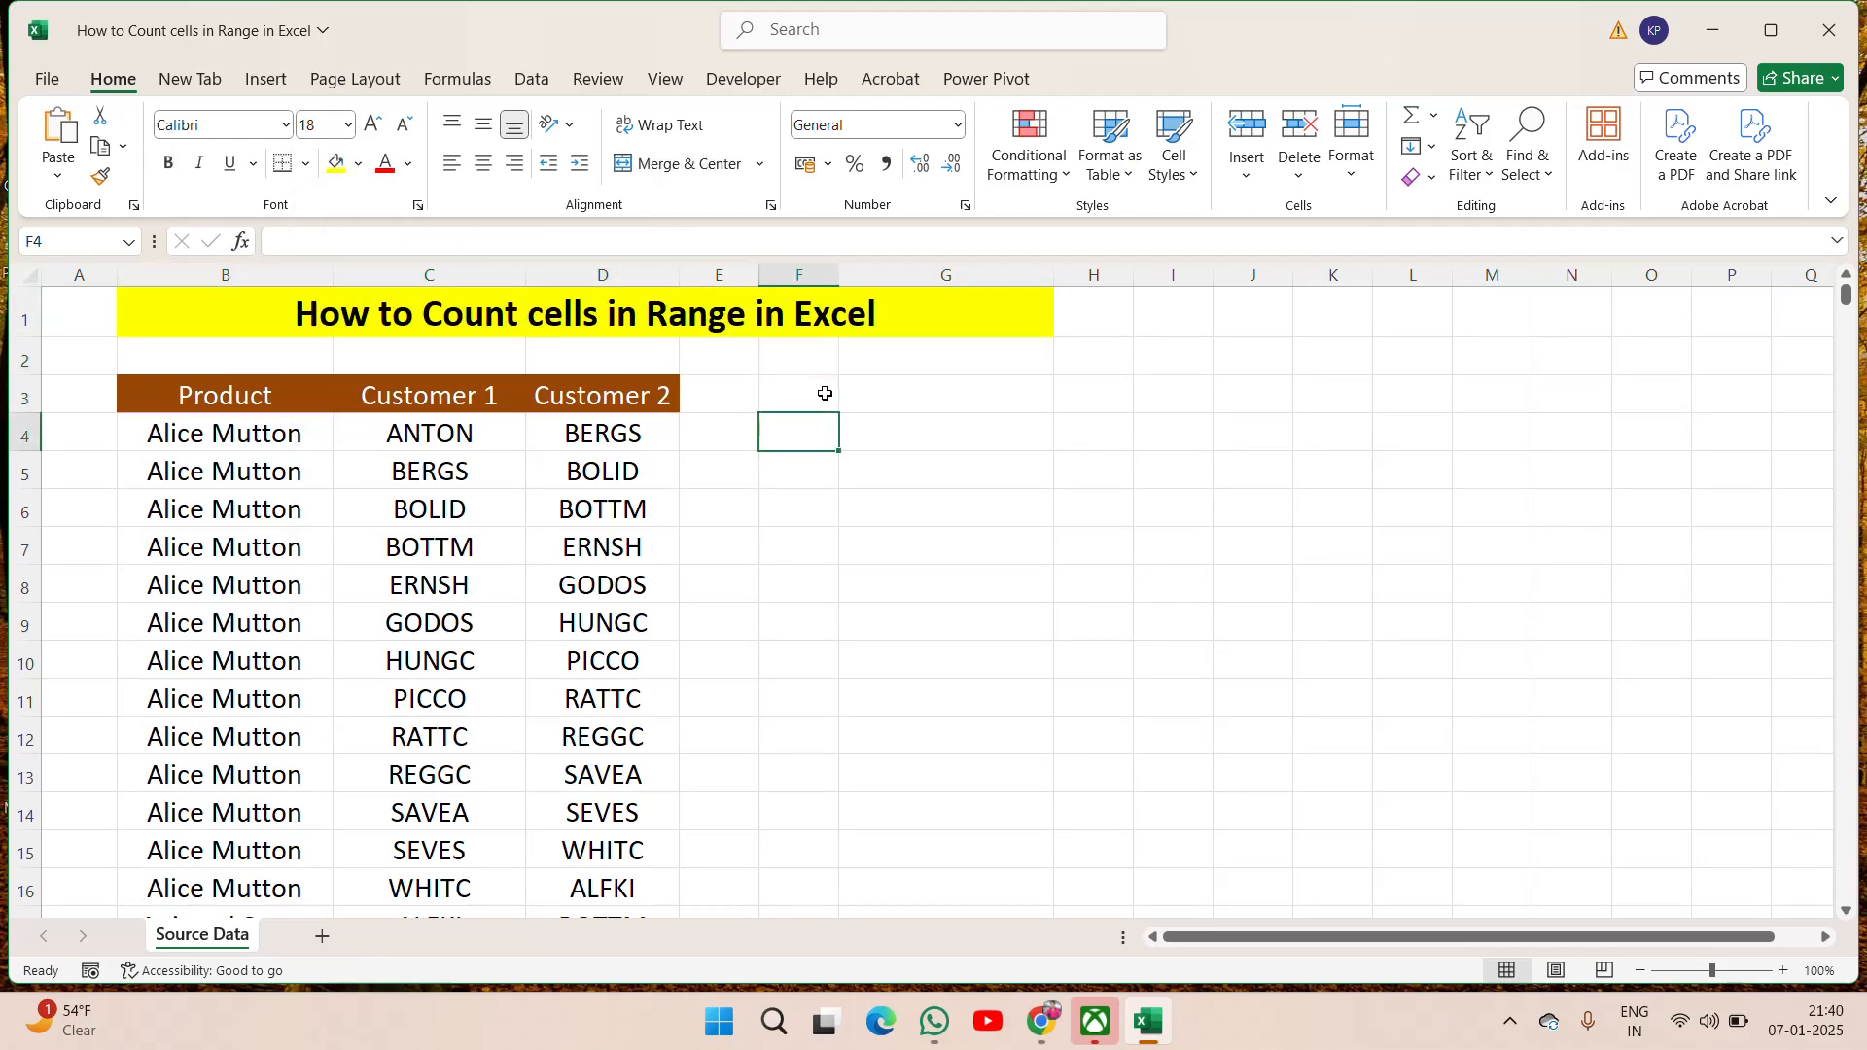
key("Up")
key("Down")
key("Right")
key("Right")
key("Left")
key("Left")
key("Right")
type("=row")
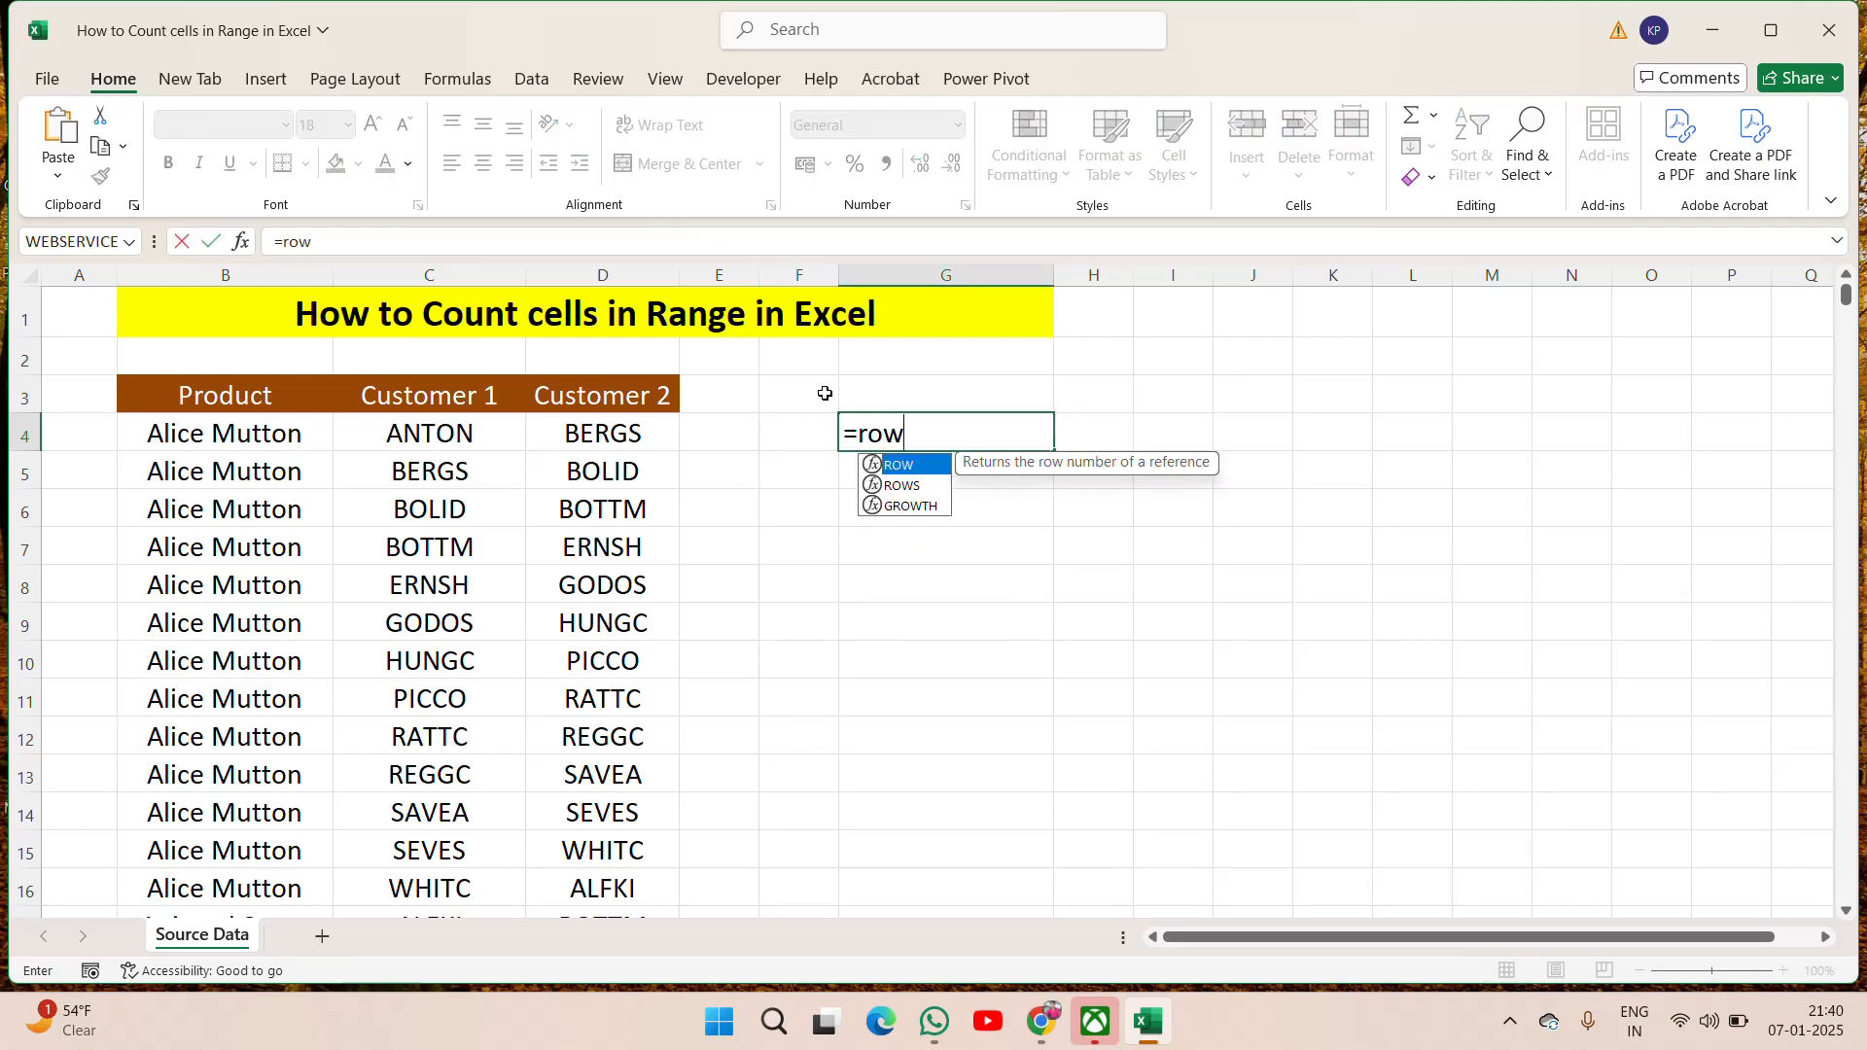
key("Down")
key("Tab")
key("Left")
key("Left")
key("Left")
key("Left")
key("Left")
key("Up")
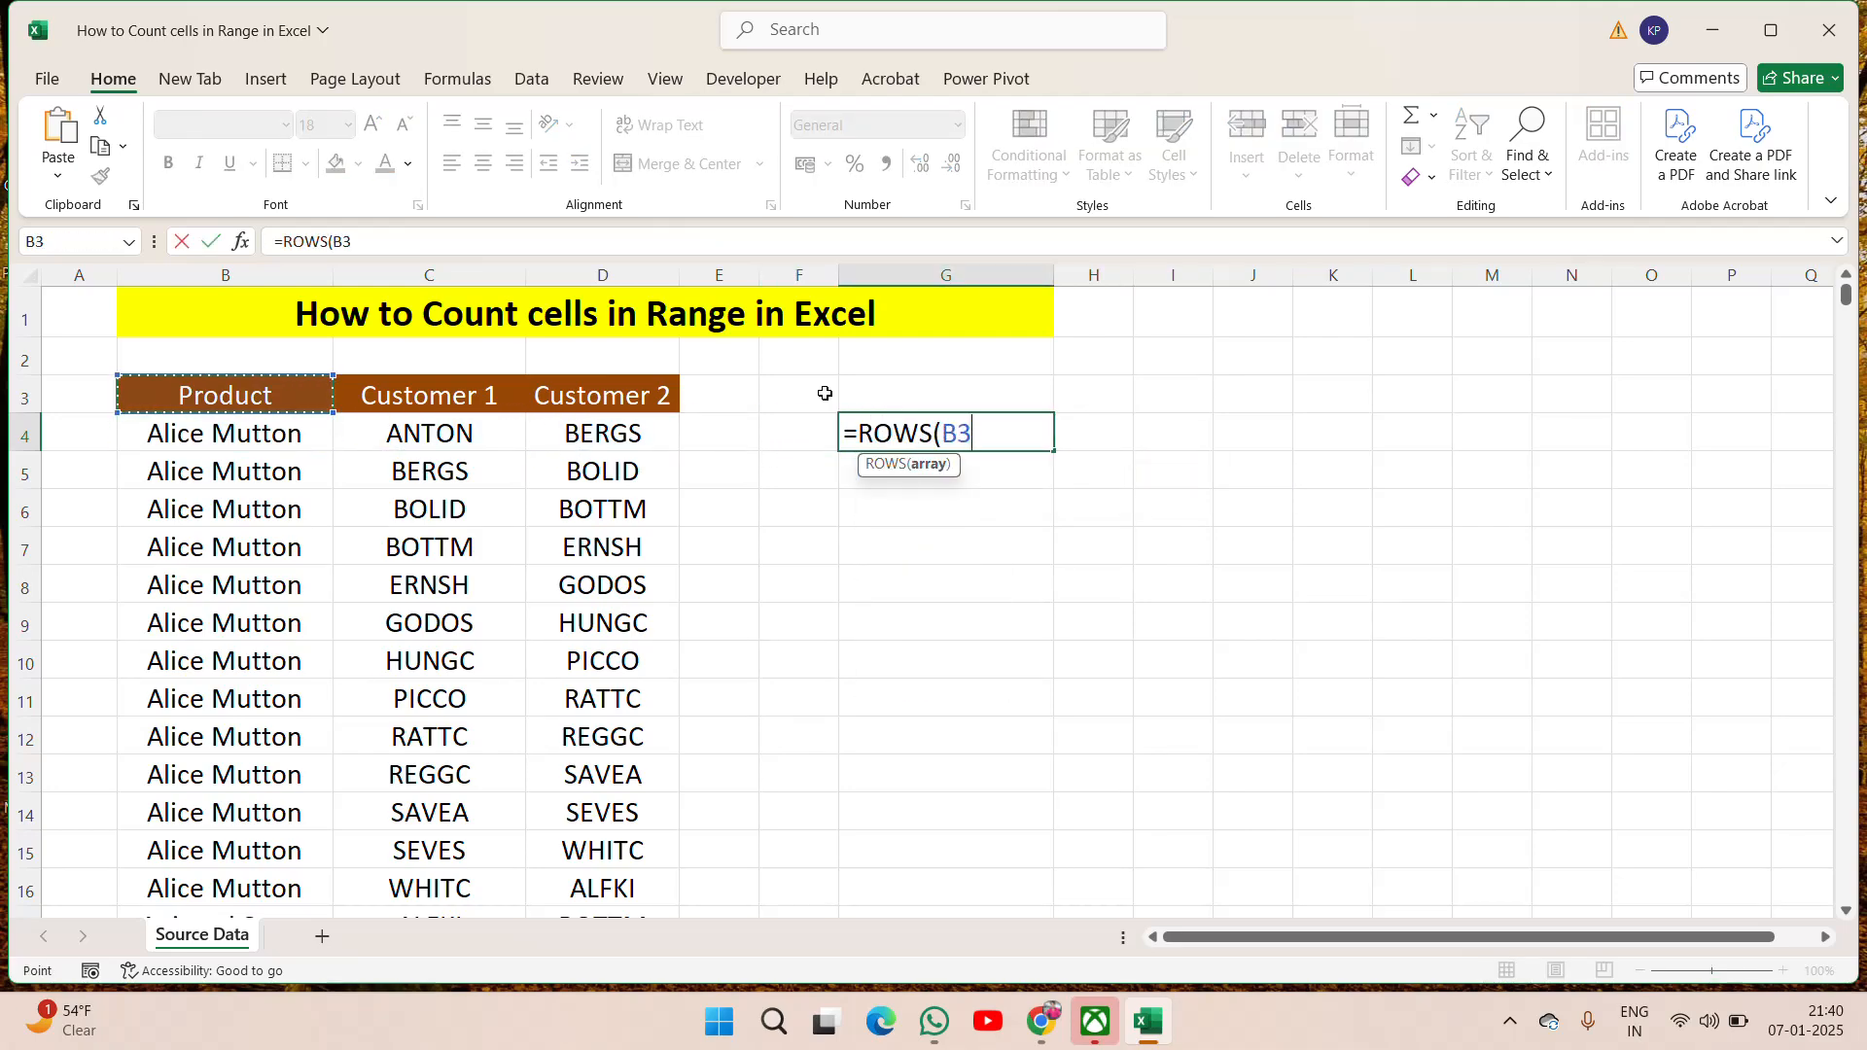
key("shift+Right")
key("shift+Right")
key("ctrl+shift+Down")
key("Return")
key("Up")
key("Up")
key("Up")
key("Up")
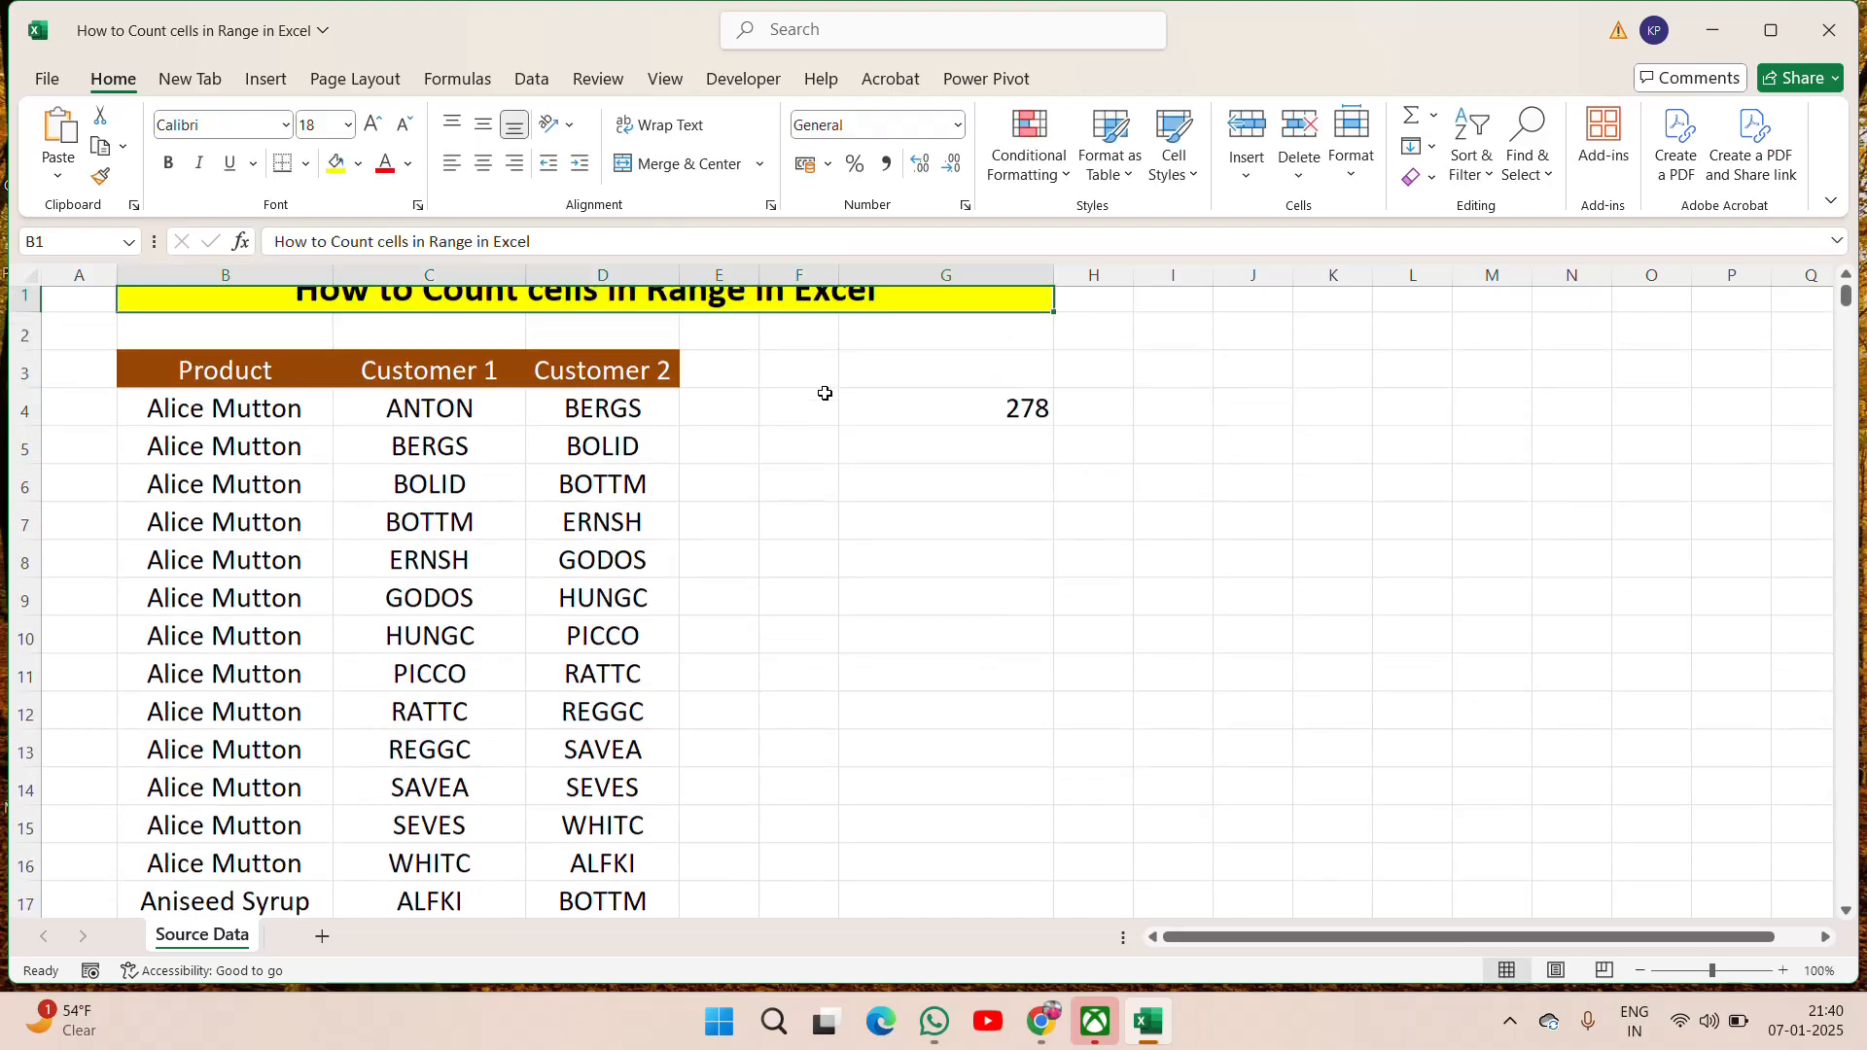
key("Down")
key("Down")
key("Down")
Check the extent of the Product data by selecting from B4 down to the last filled row
key("Left")
key("Left")
key("Left")
key("Left")
key("Left")
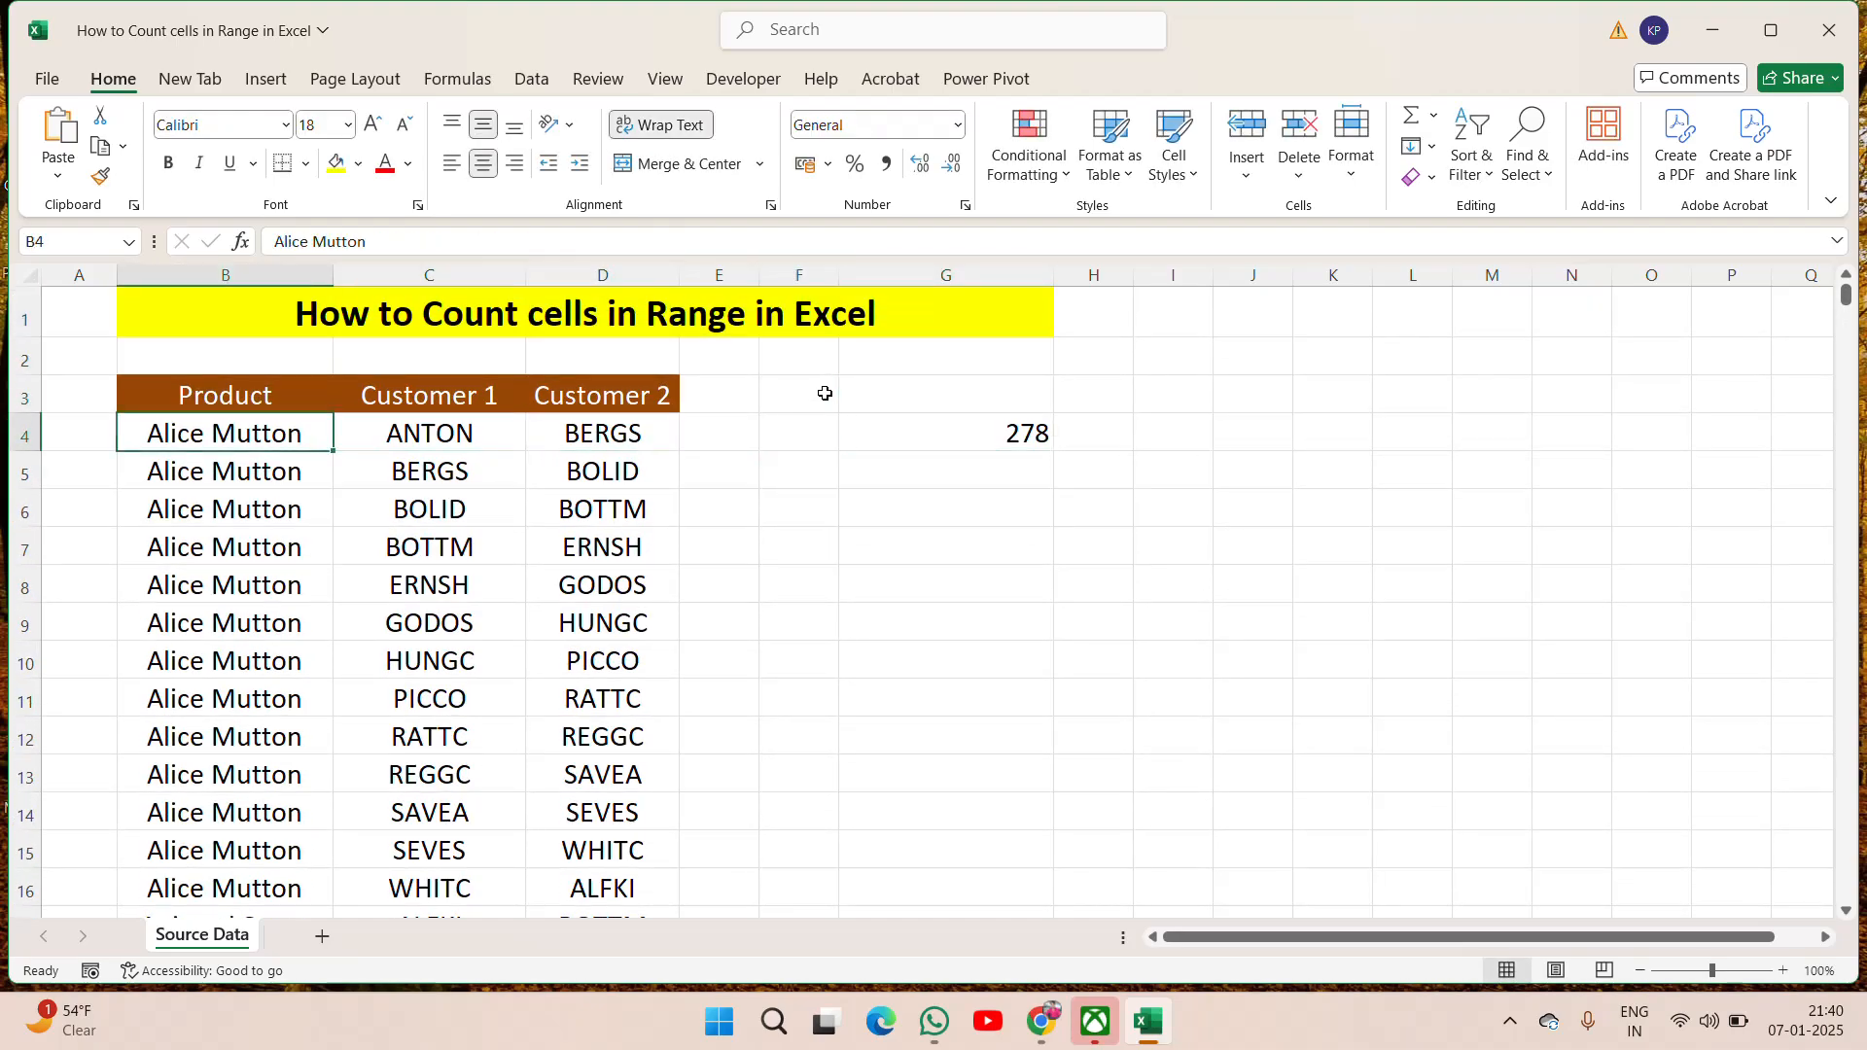
key("ctrl+shift+Down")
key("Up")
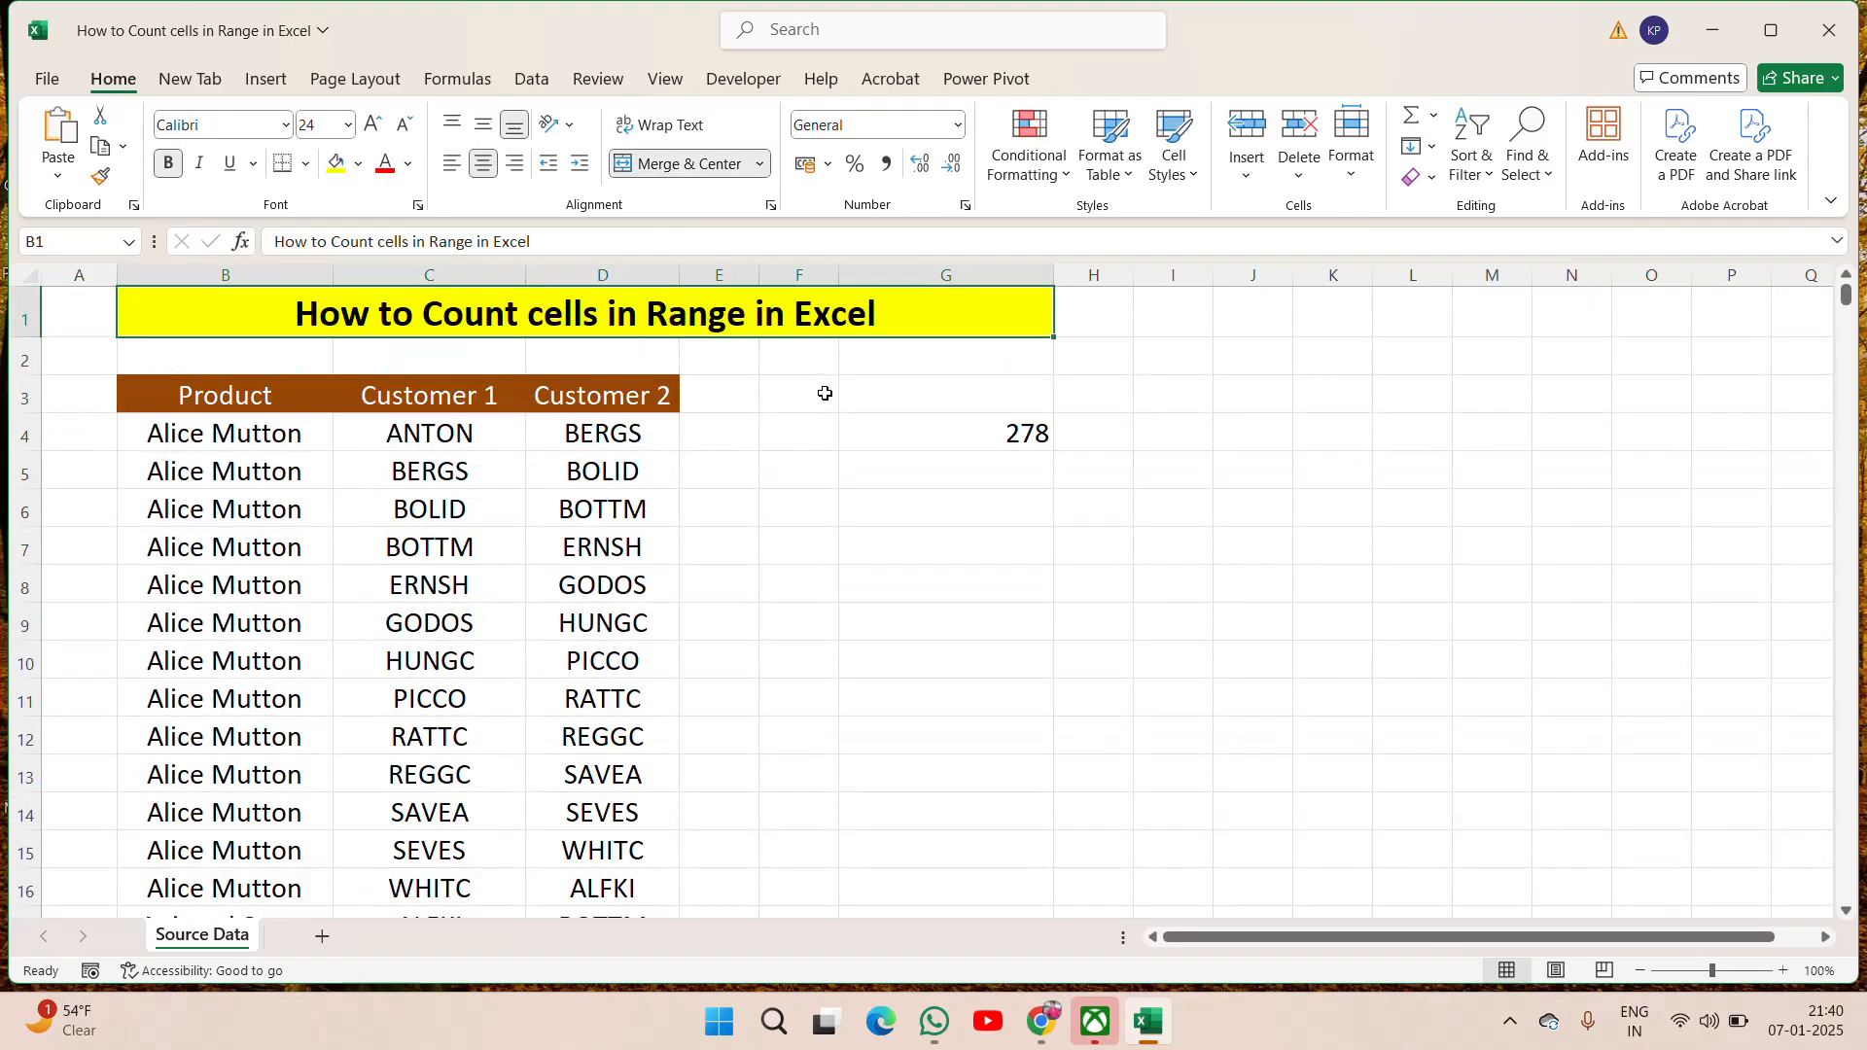
Delete the three-column ROWS formula from G4 and go to the first Product entry in B4
key("Down")
key("Down")
key("Up")
key("Right")
key("Right")
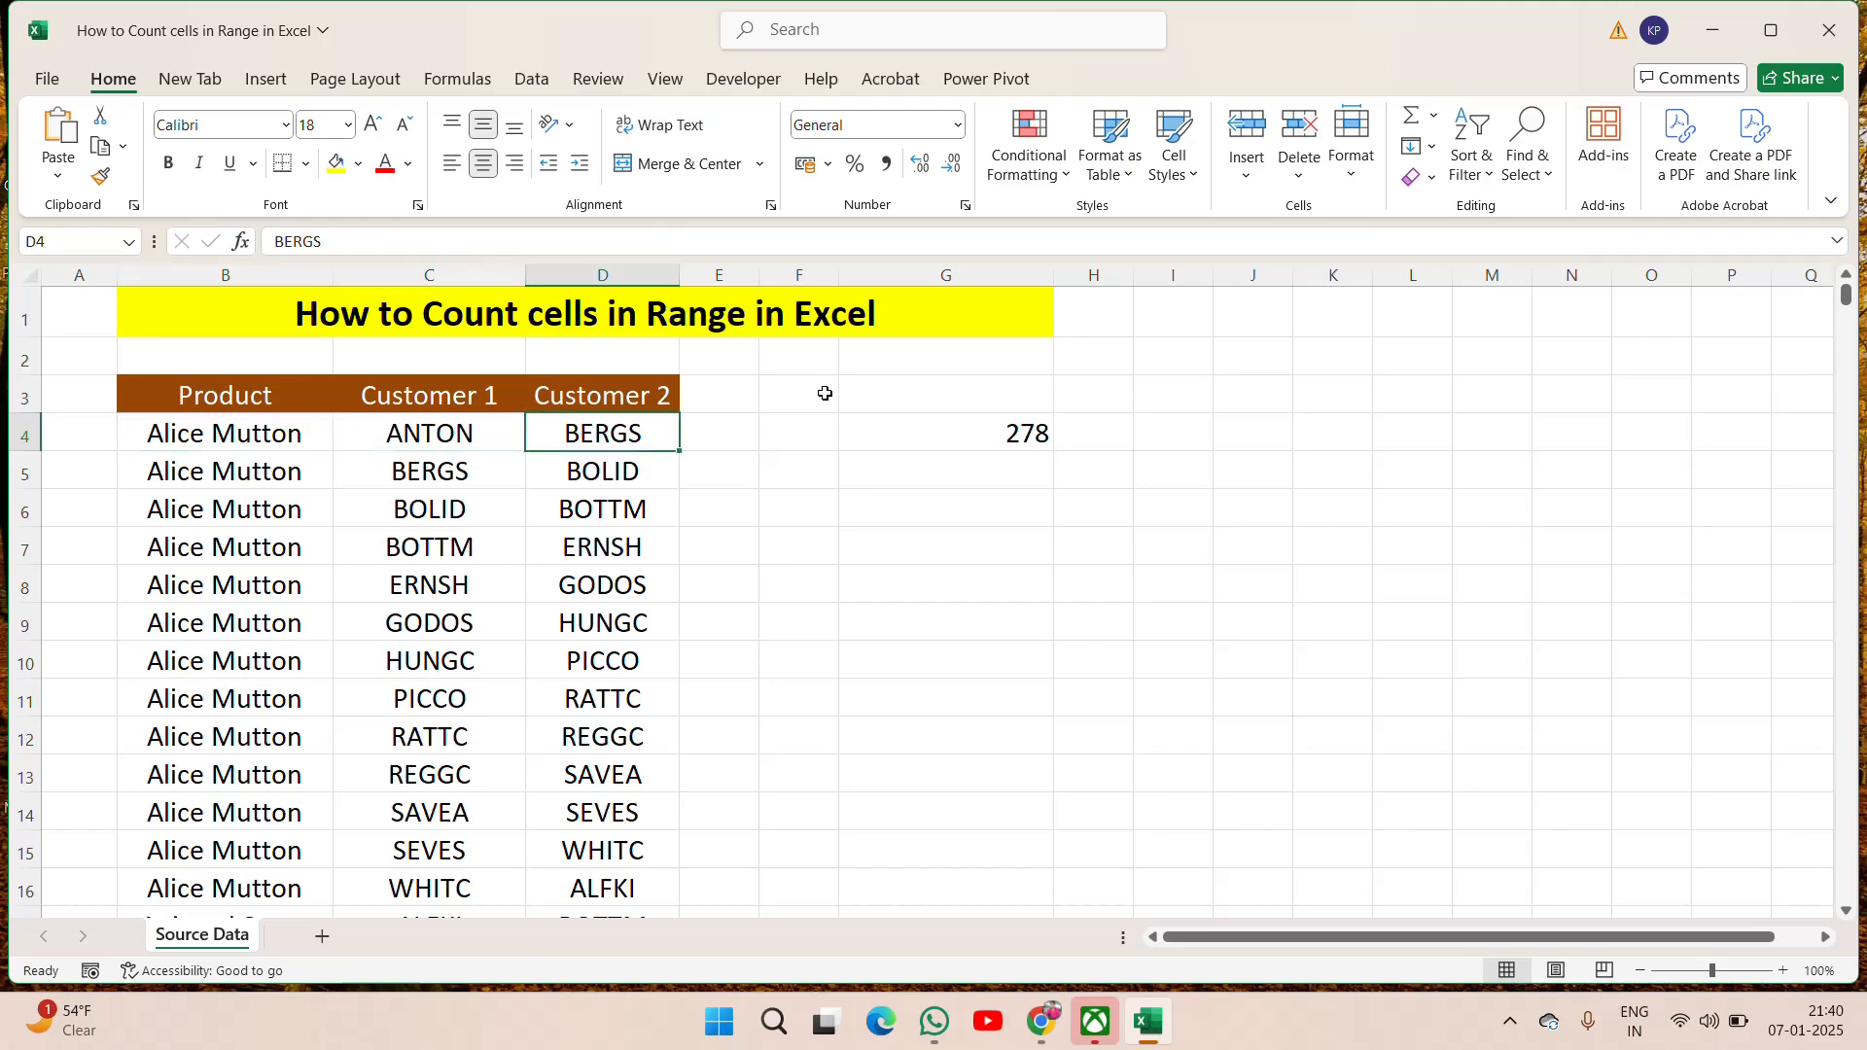
key("Right")
key("Right")
key("Right")
key("Delete")
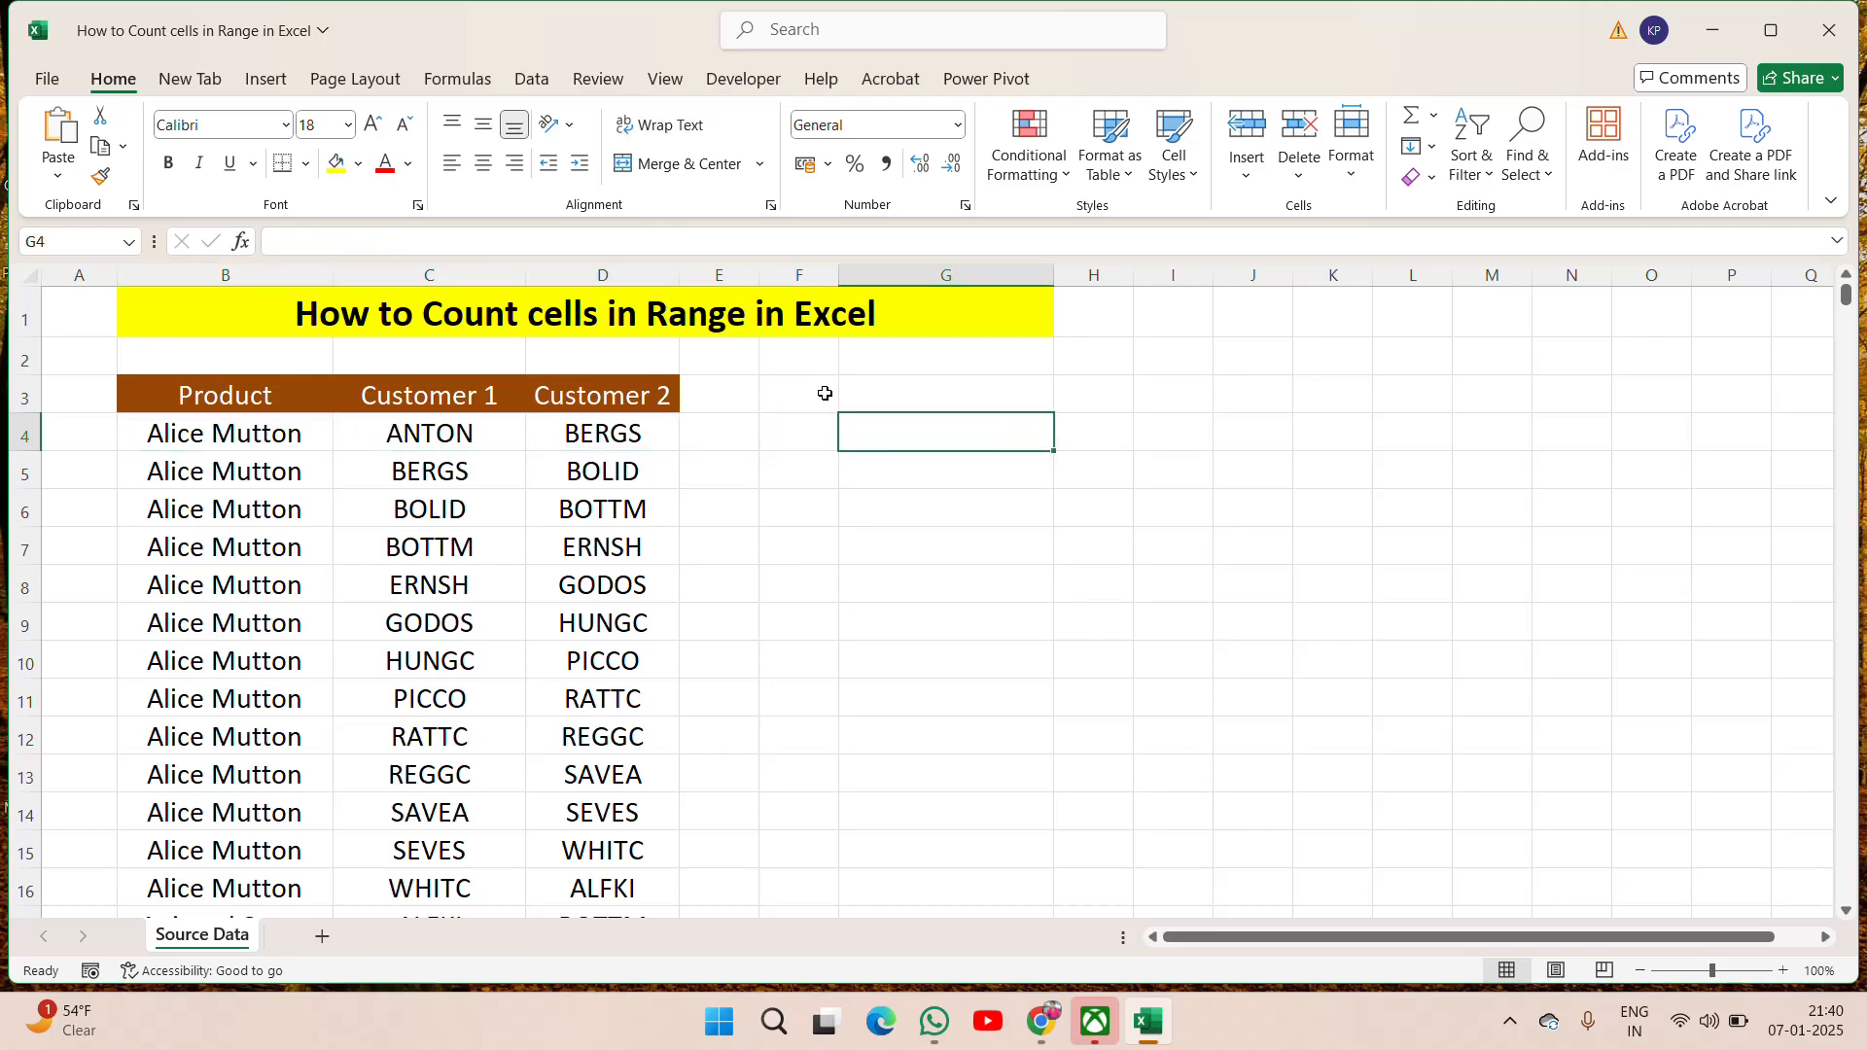
left_click(167, 434)
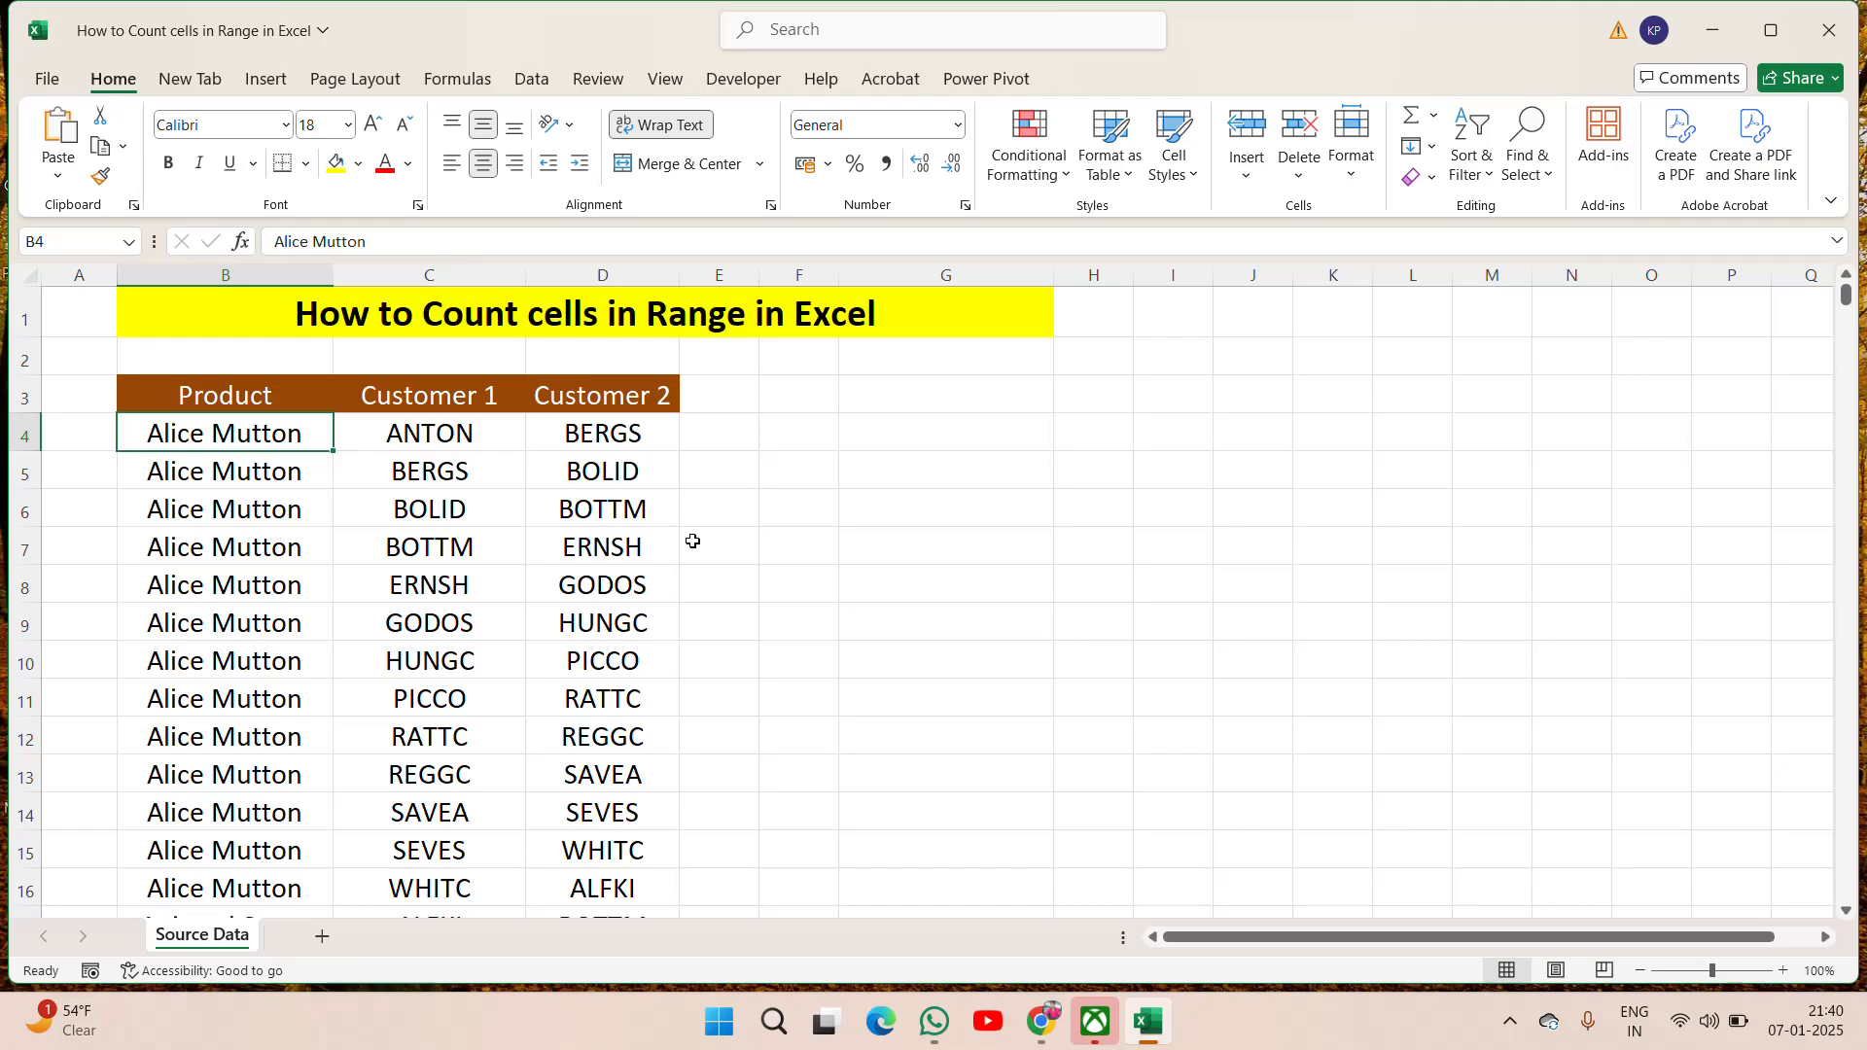
Start a formula in G4 with ROWS over B3:D280, covering all three columns including the headers
left_click(934, 407)
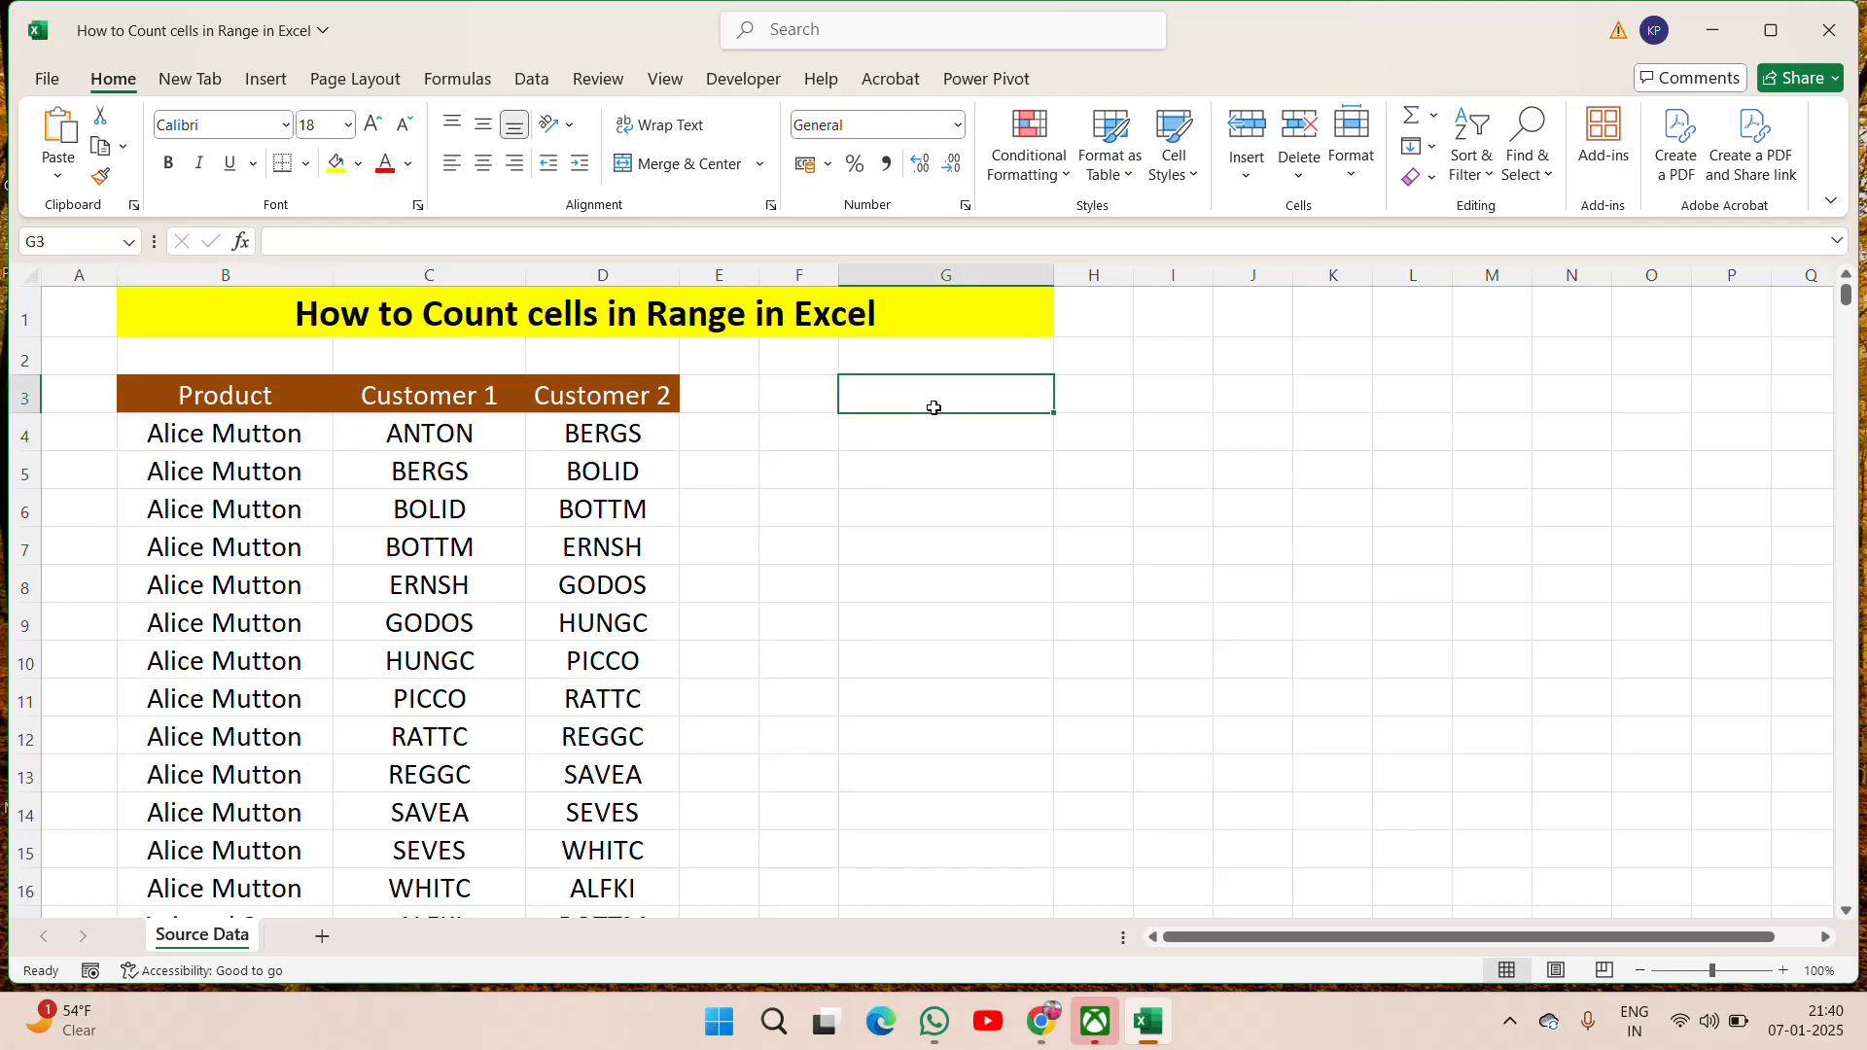
key("Down")
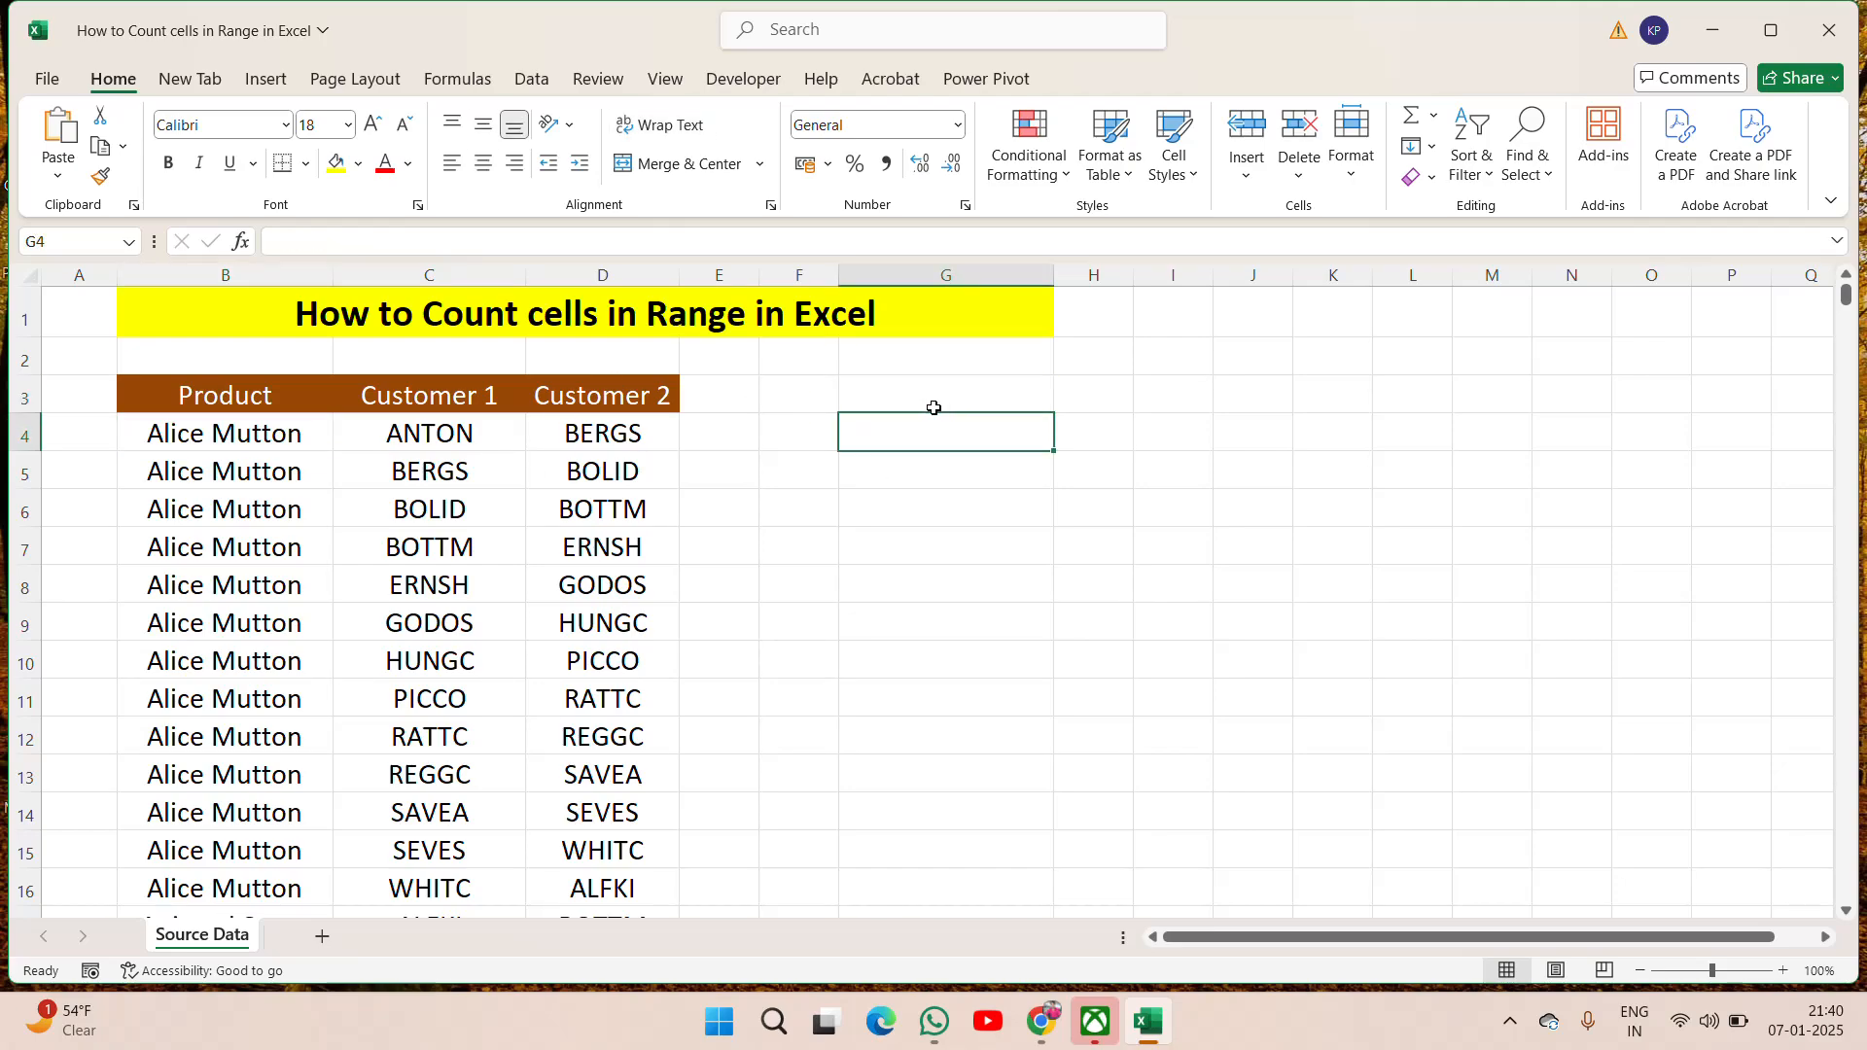
type("=row")
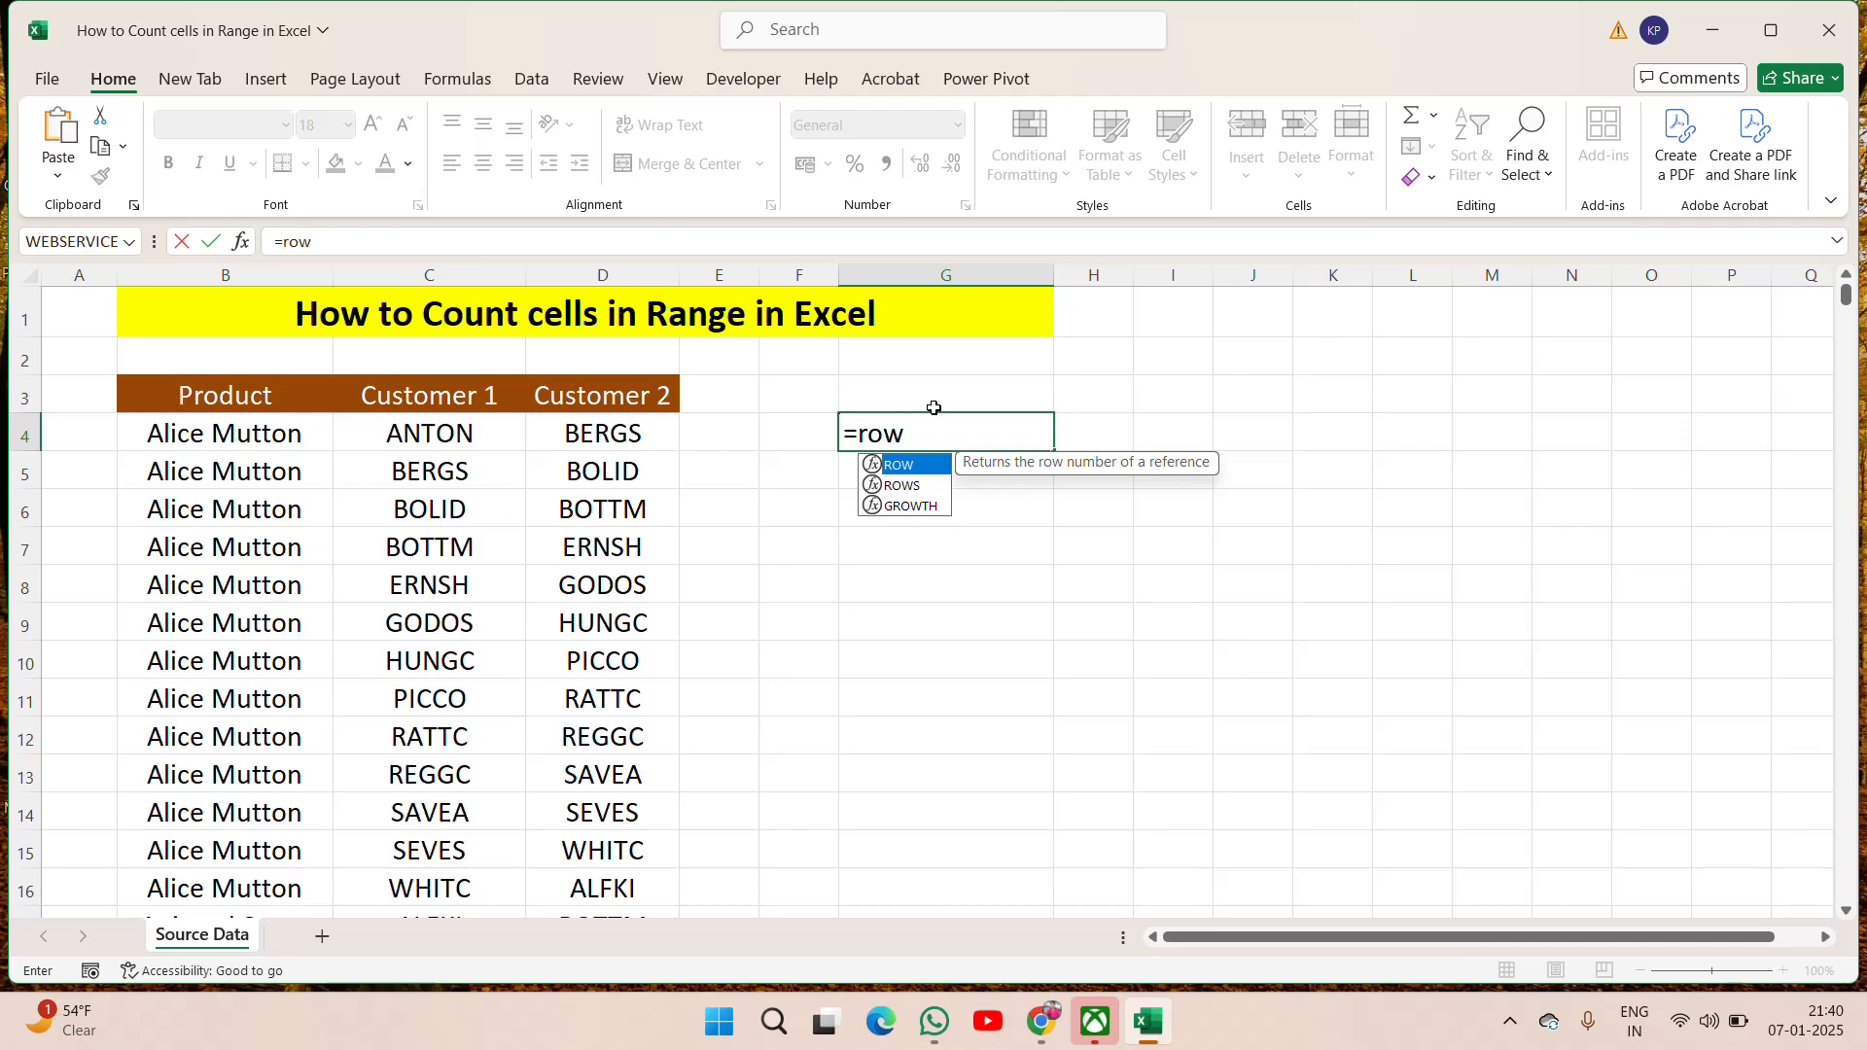
key("Down")
key("Tab")
key("Left")
key("Left")
key("Left")
key("Left")
key("Left")
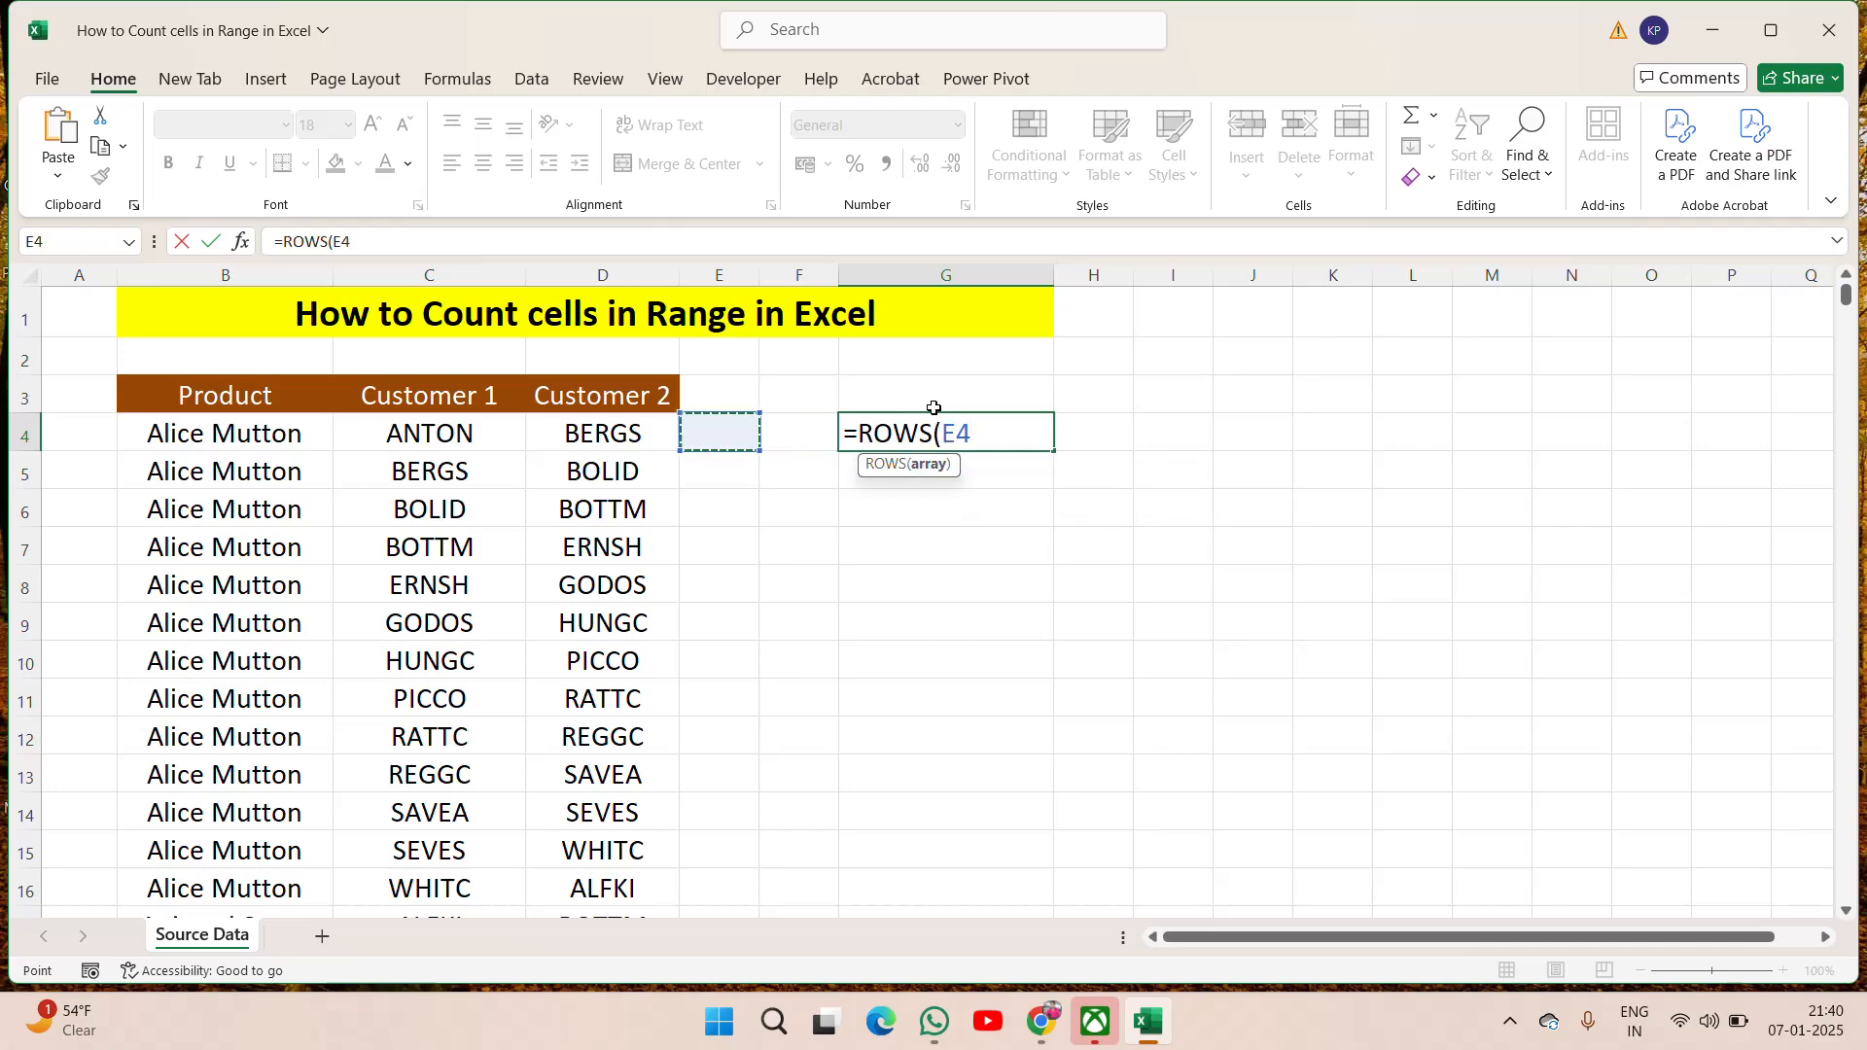
key("Up")
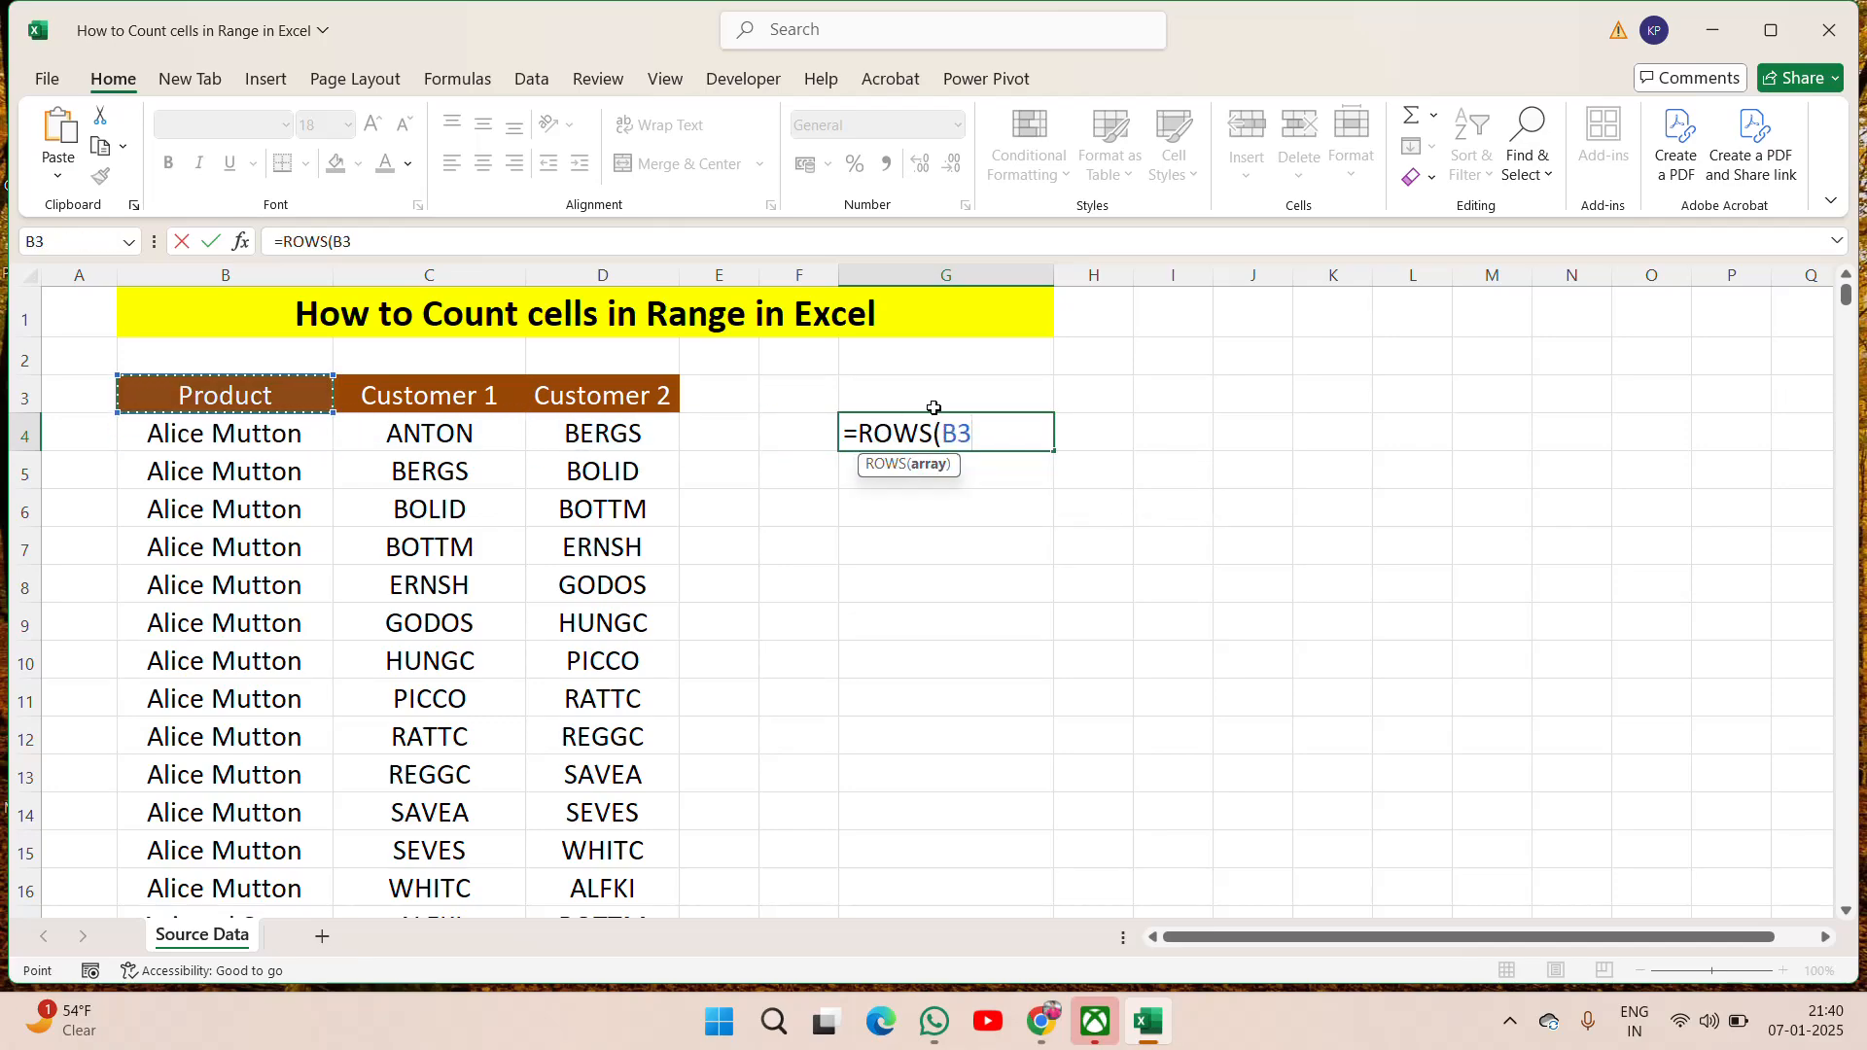
key("Down")
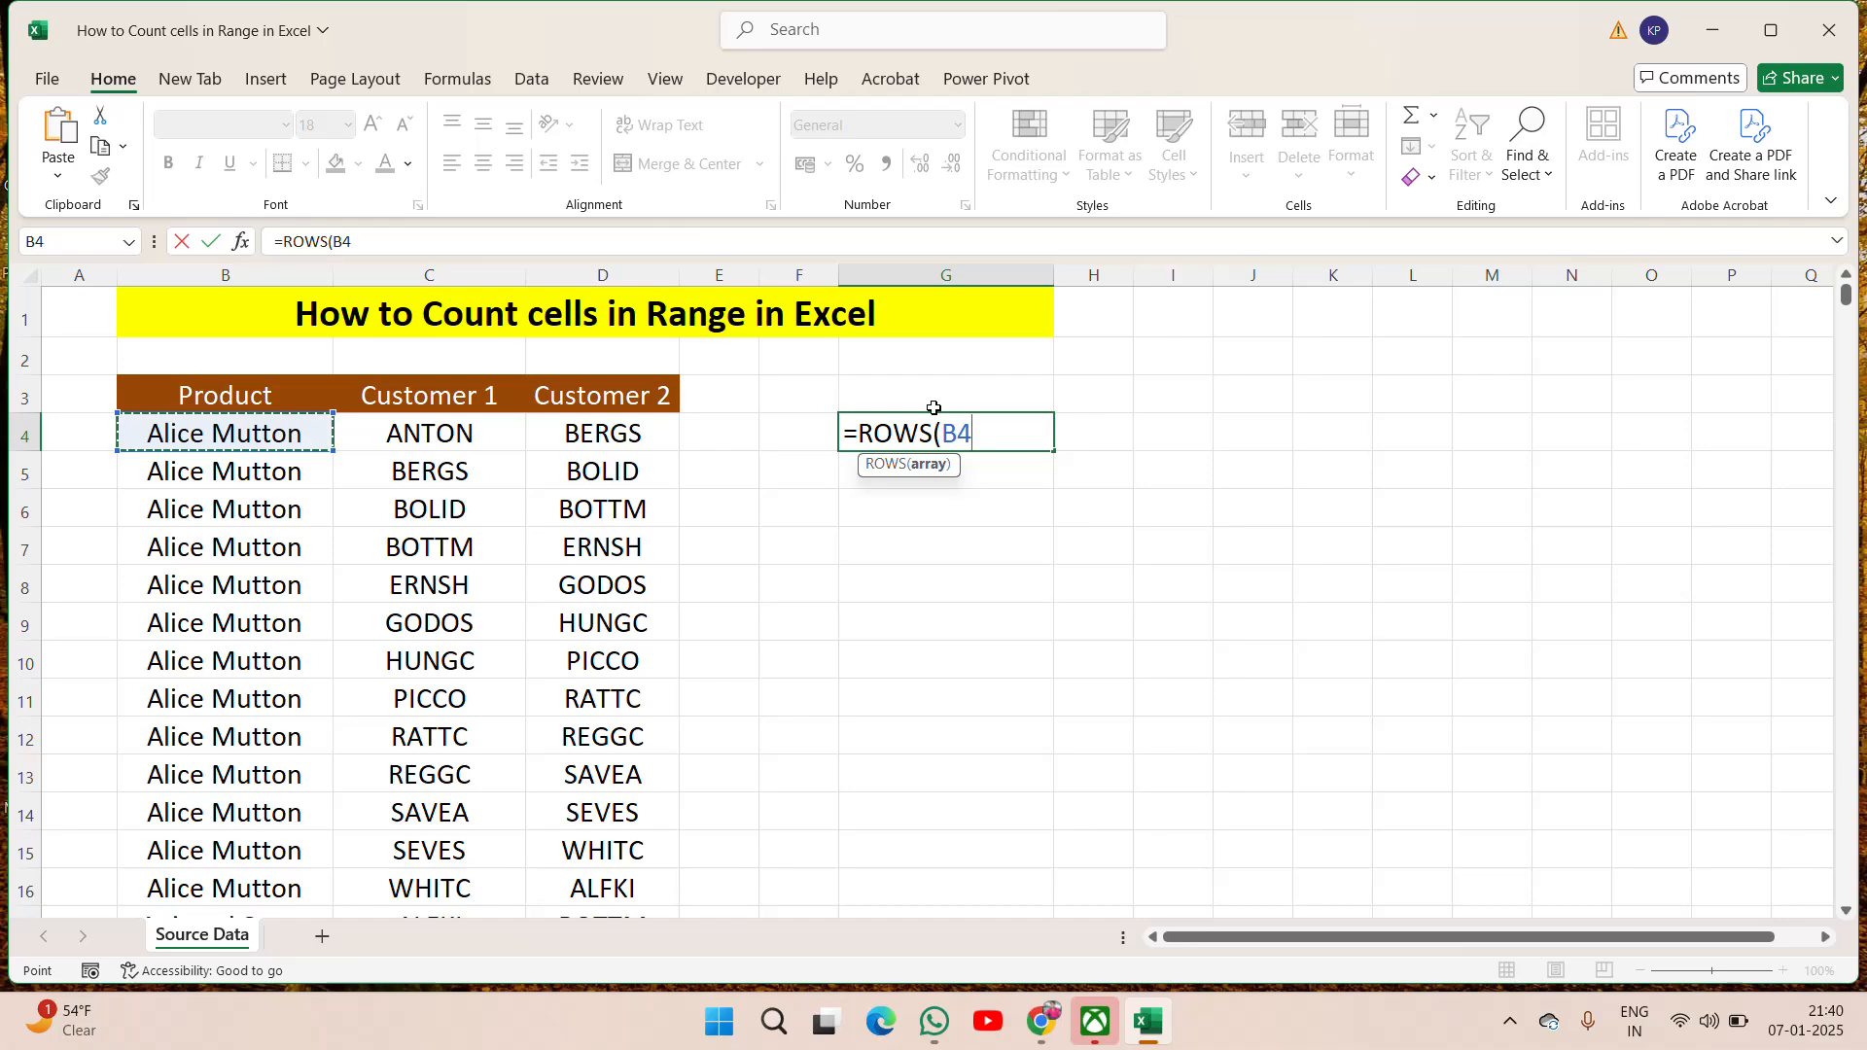
key("Right")
key("Right")
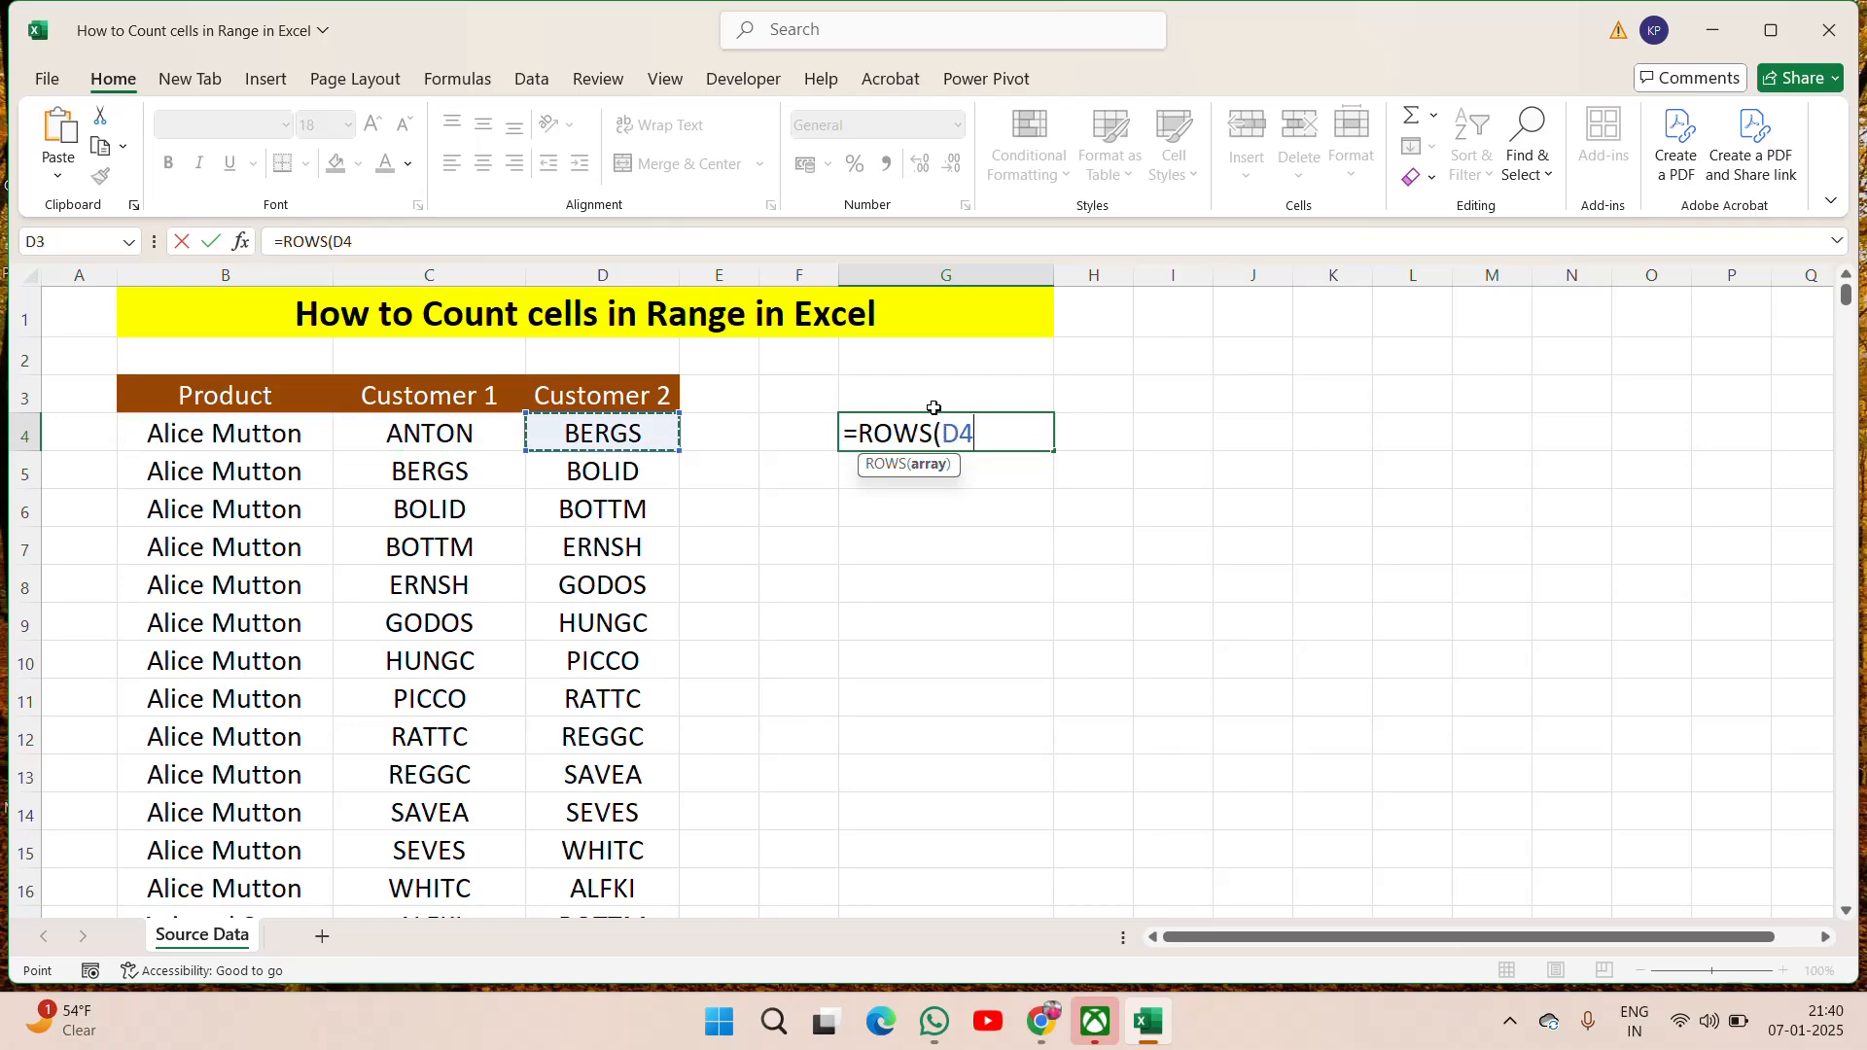
key("Up")
key("Left")
key("Left")
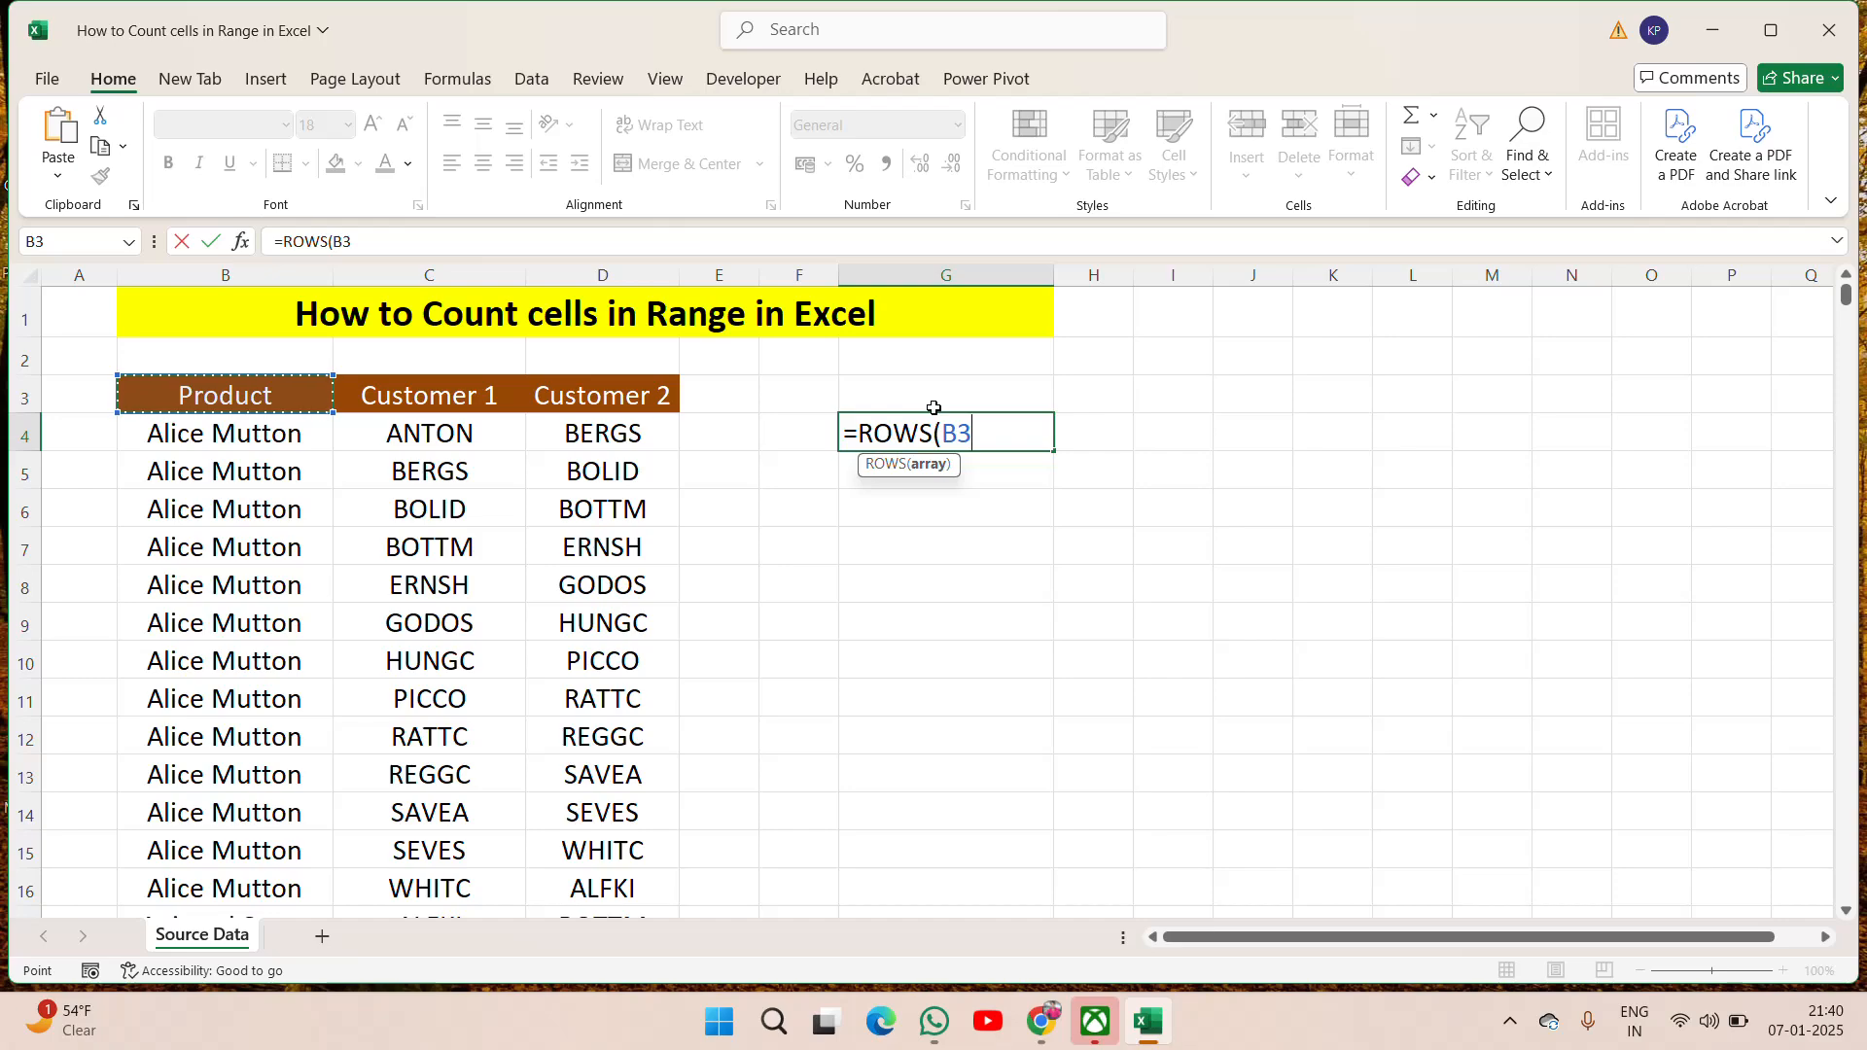
key("shift+Right")
key("shift+Right")
key("ctrl+shift+Down")
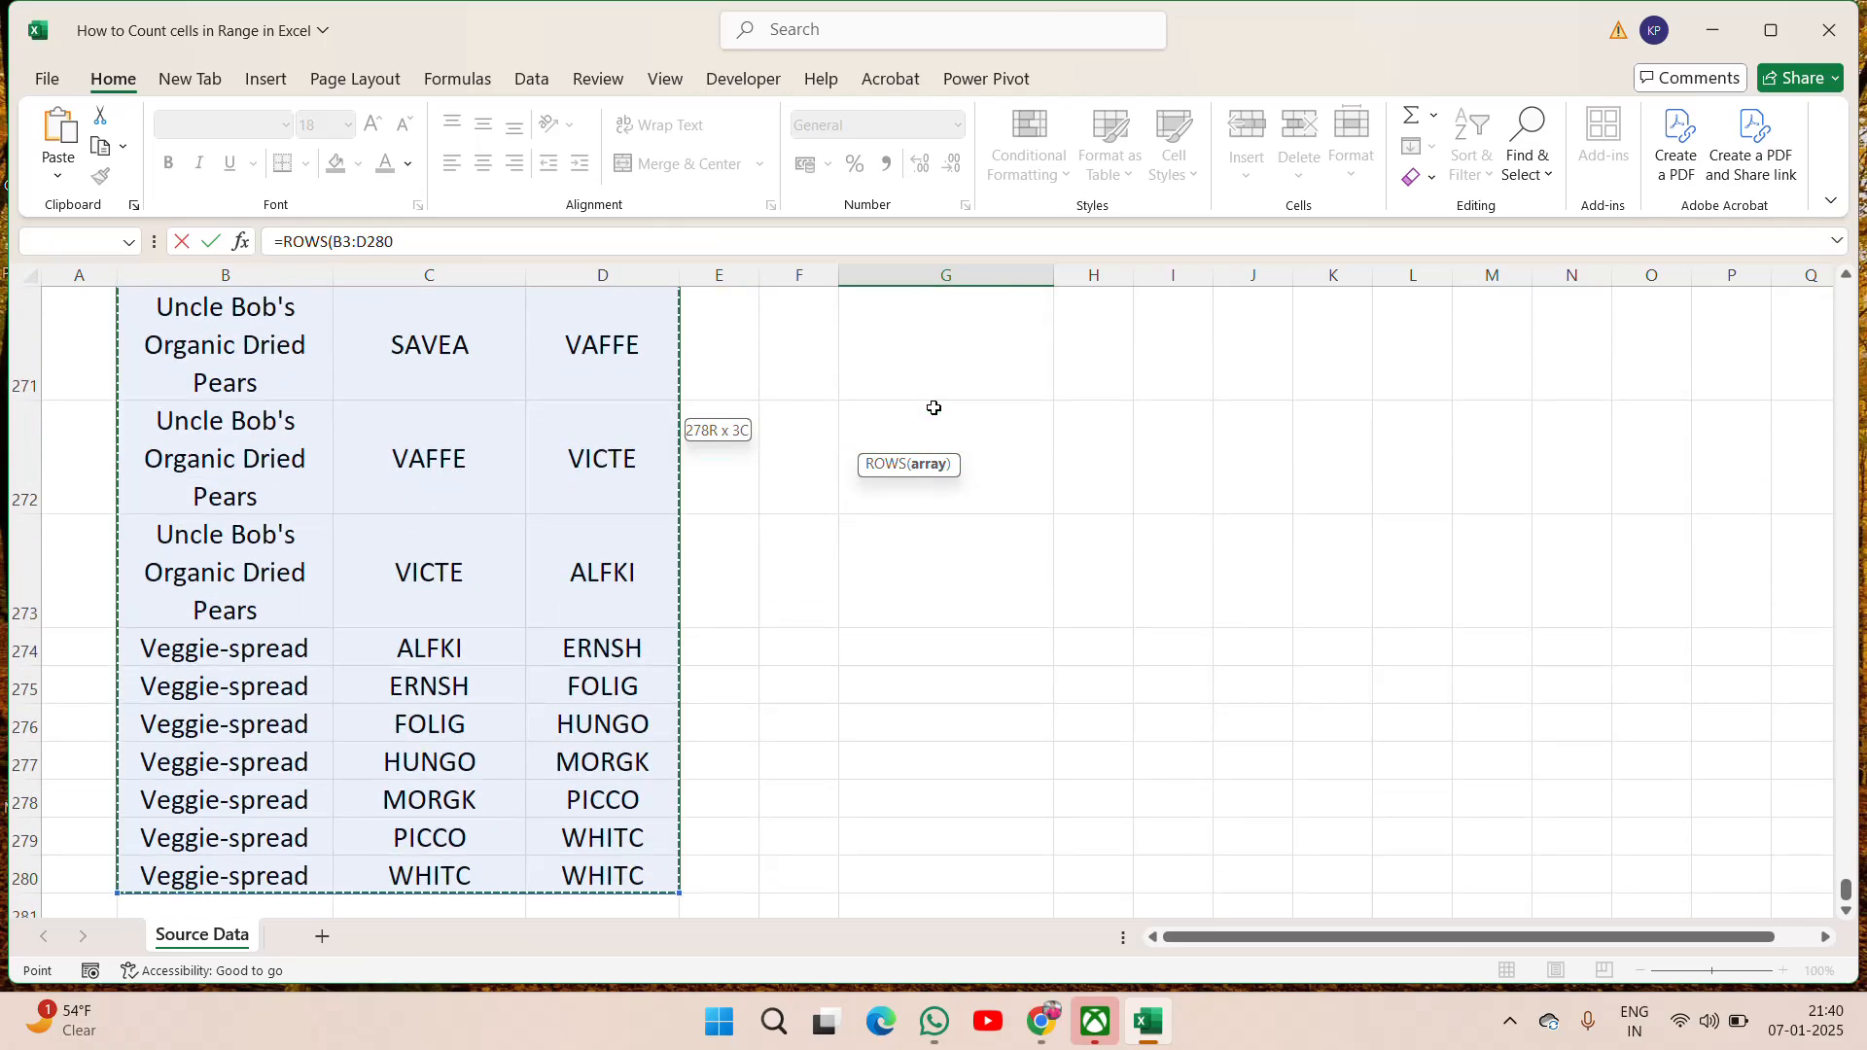
type(")")
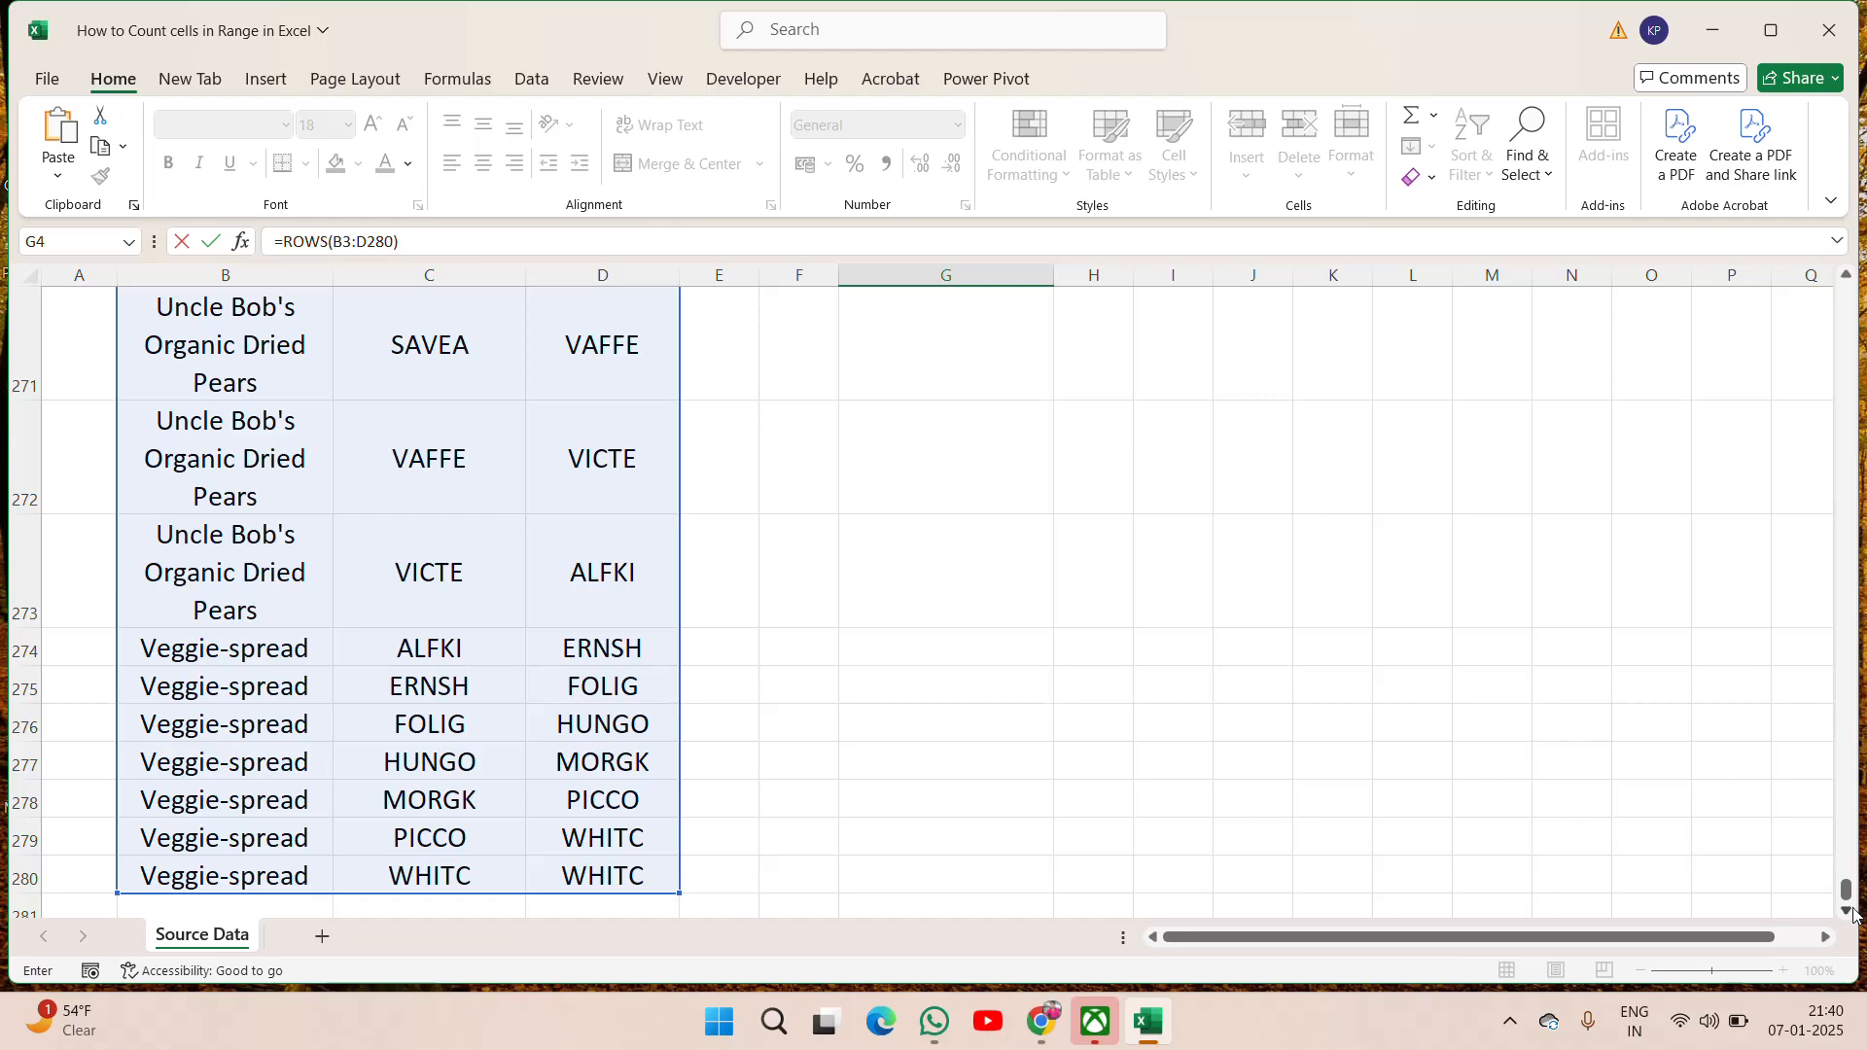
left_click_drag(1846, 890, 1845, 291)
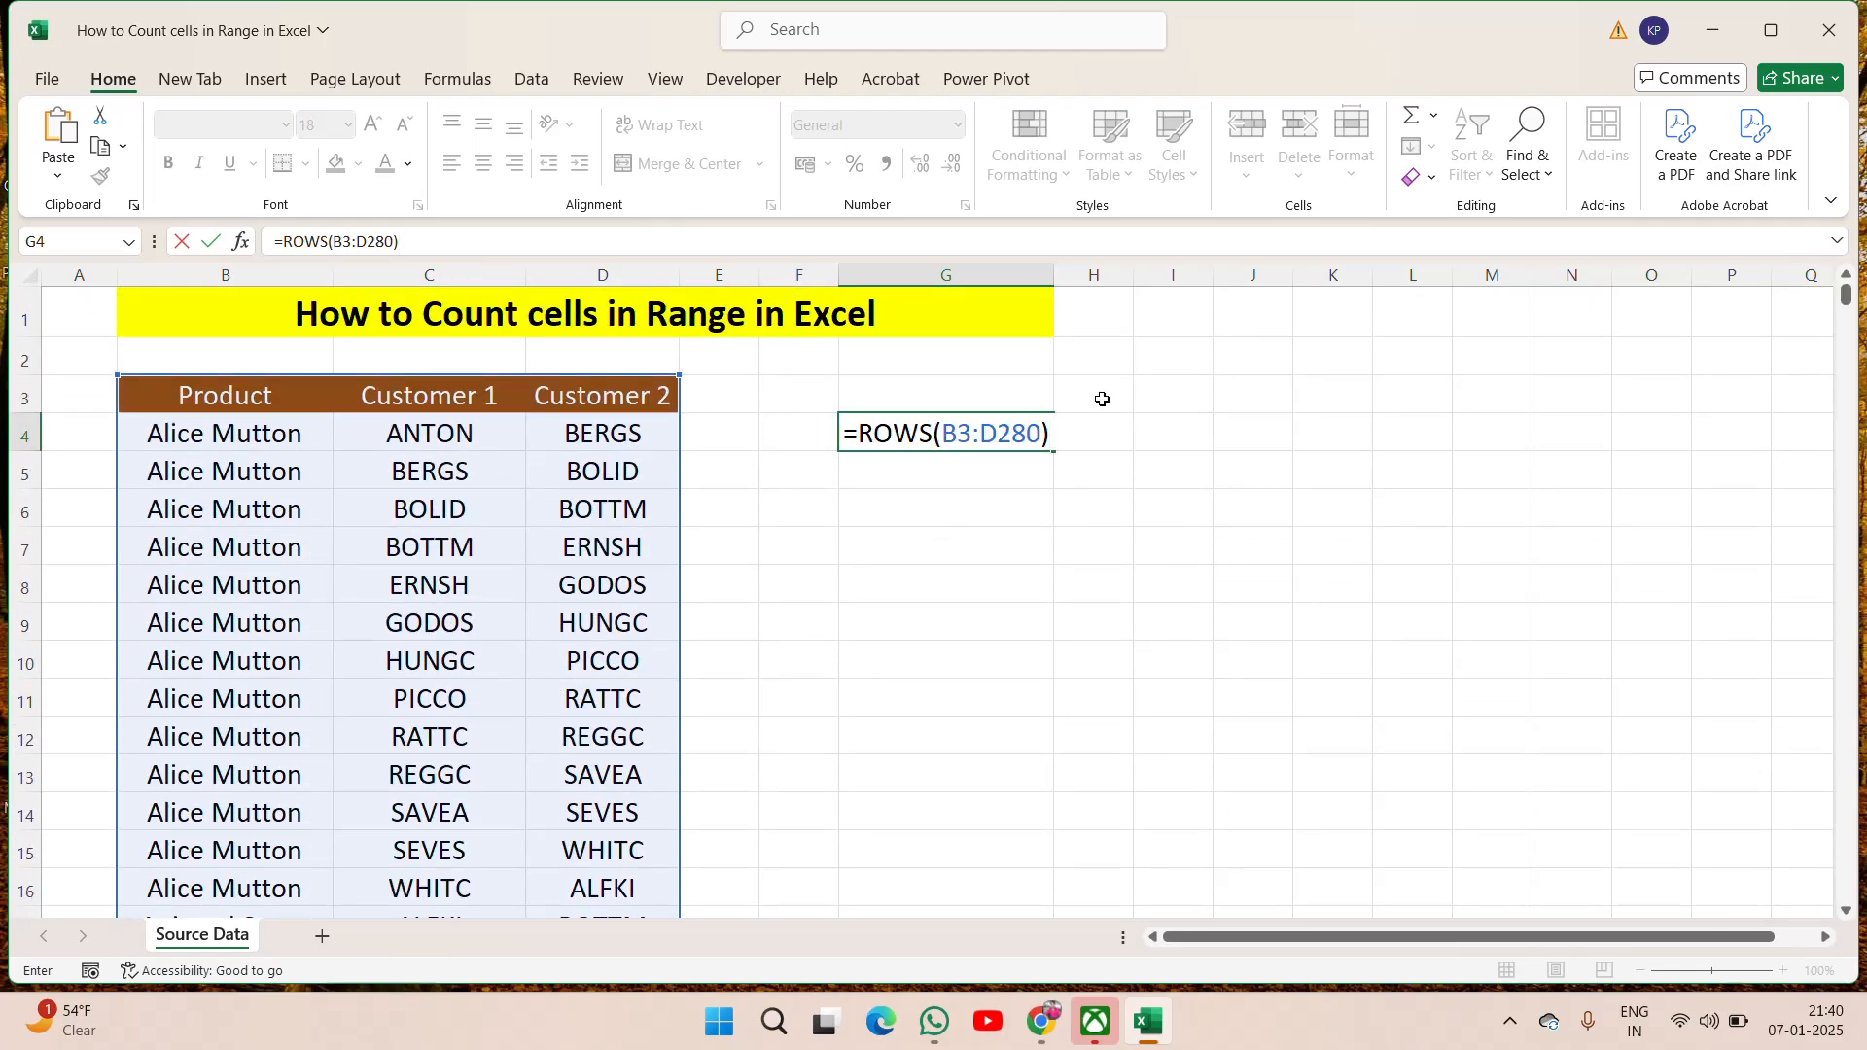
Complete the G4 formula by multiplying the row count by COLUMNS(B3:D280)
type("*col")
key("Down")
key("Tab")
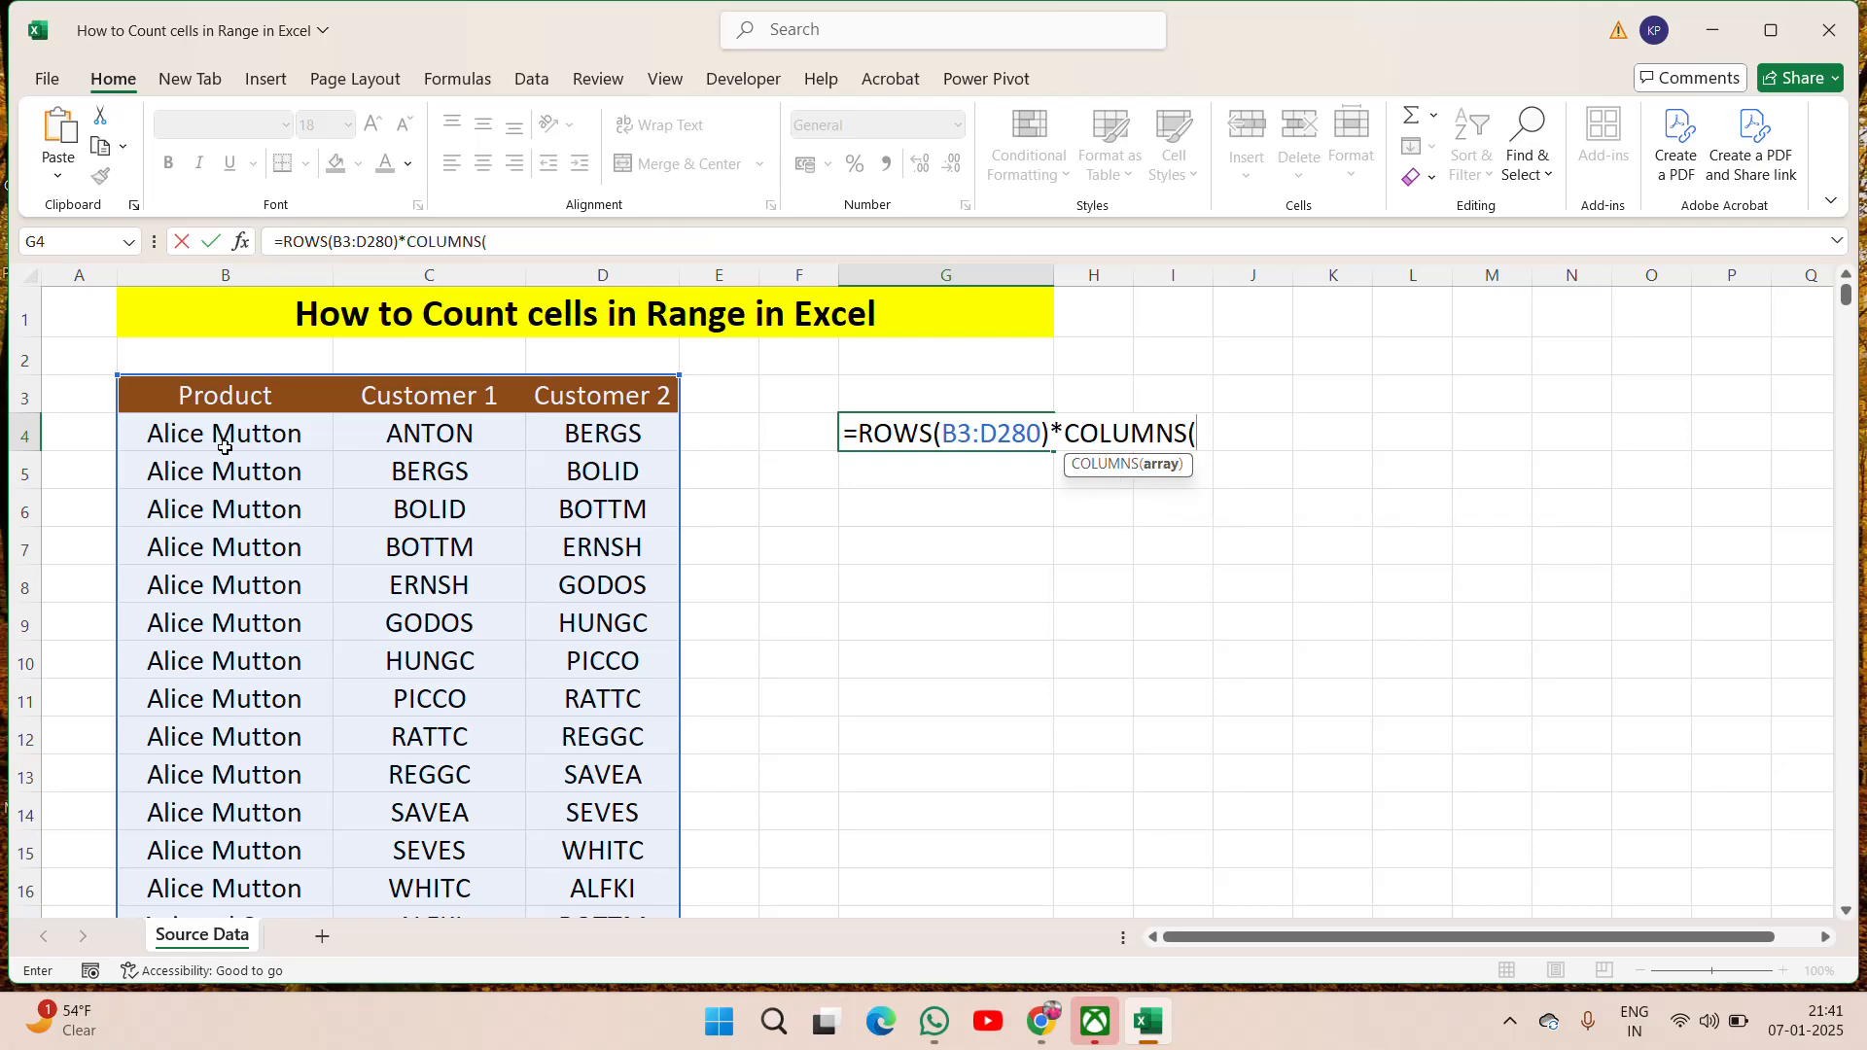
left_click_drag(205, 409, 515, 403)
key("shift+Right")
key("ctrl+shift+Down")
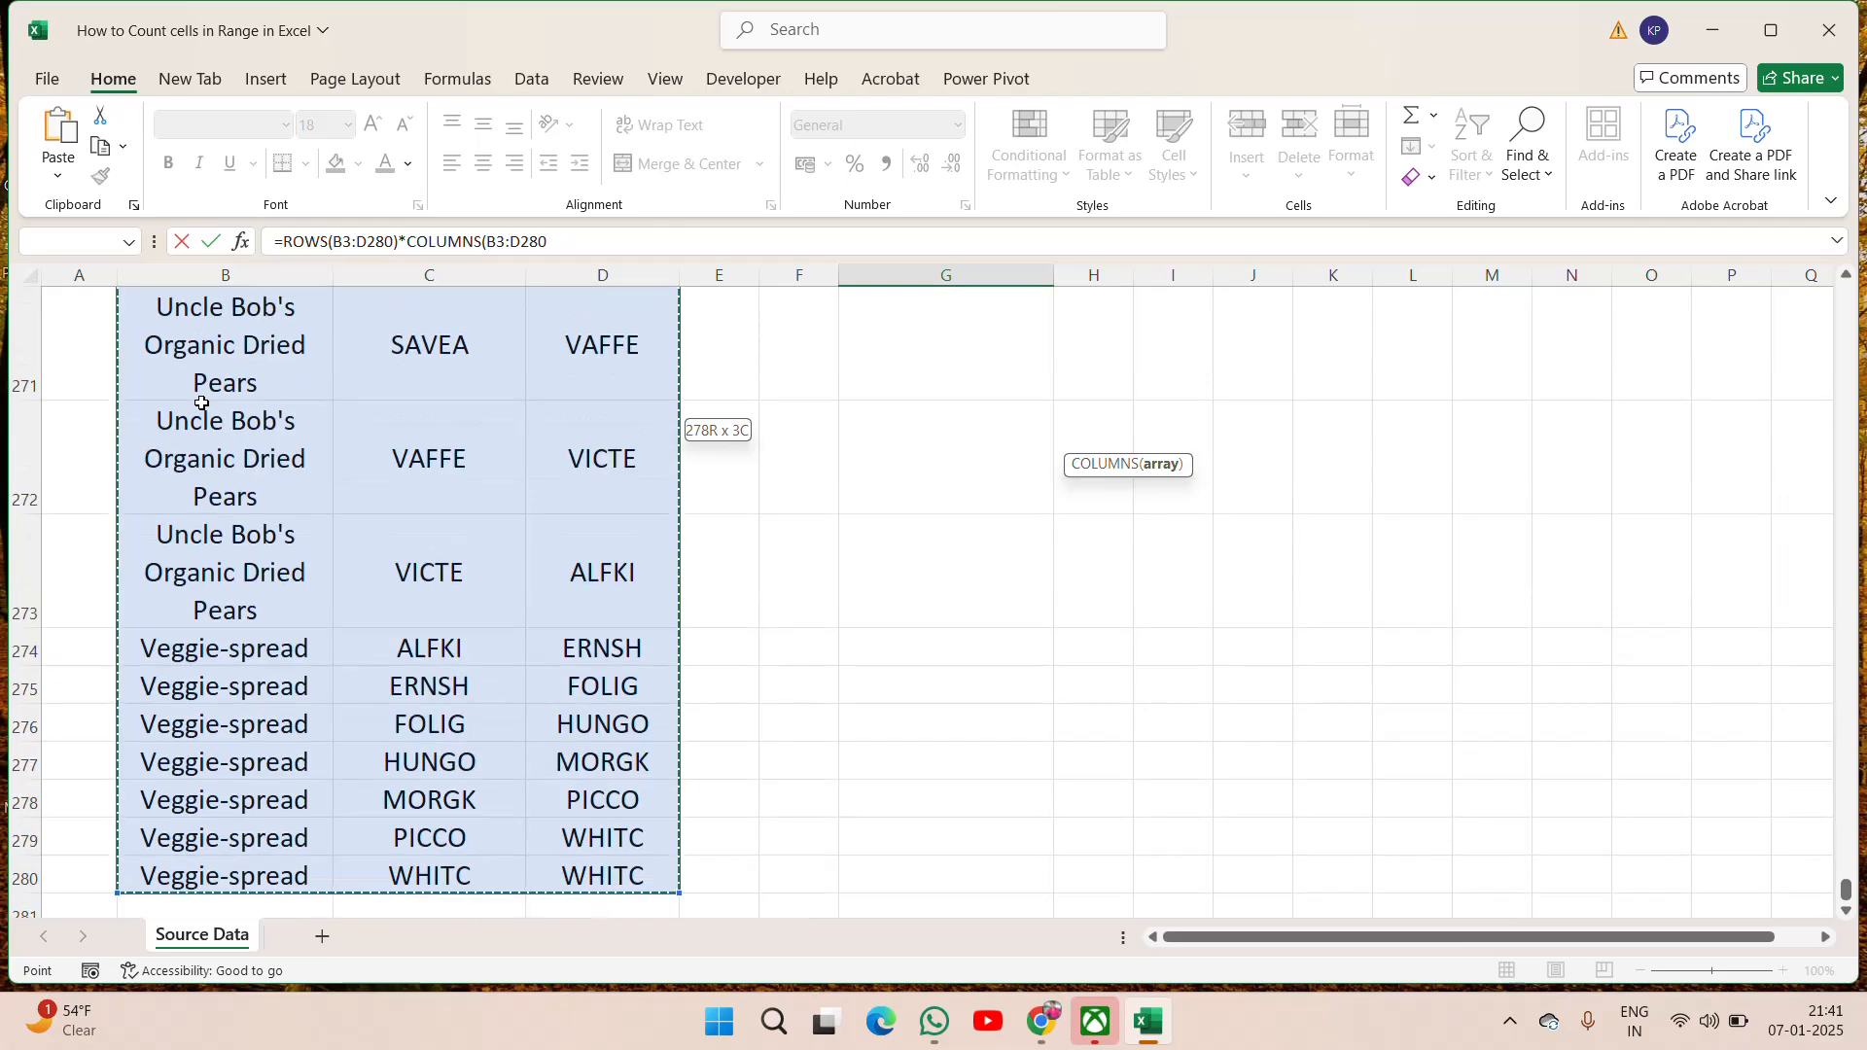
type(")")
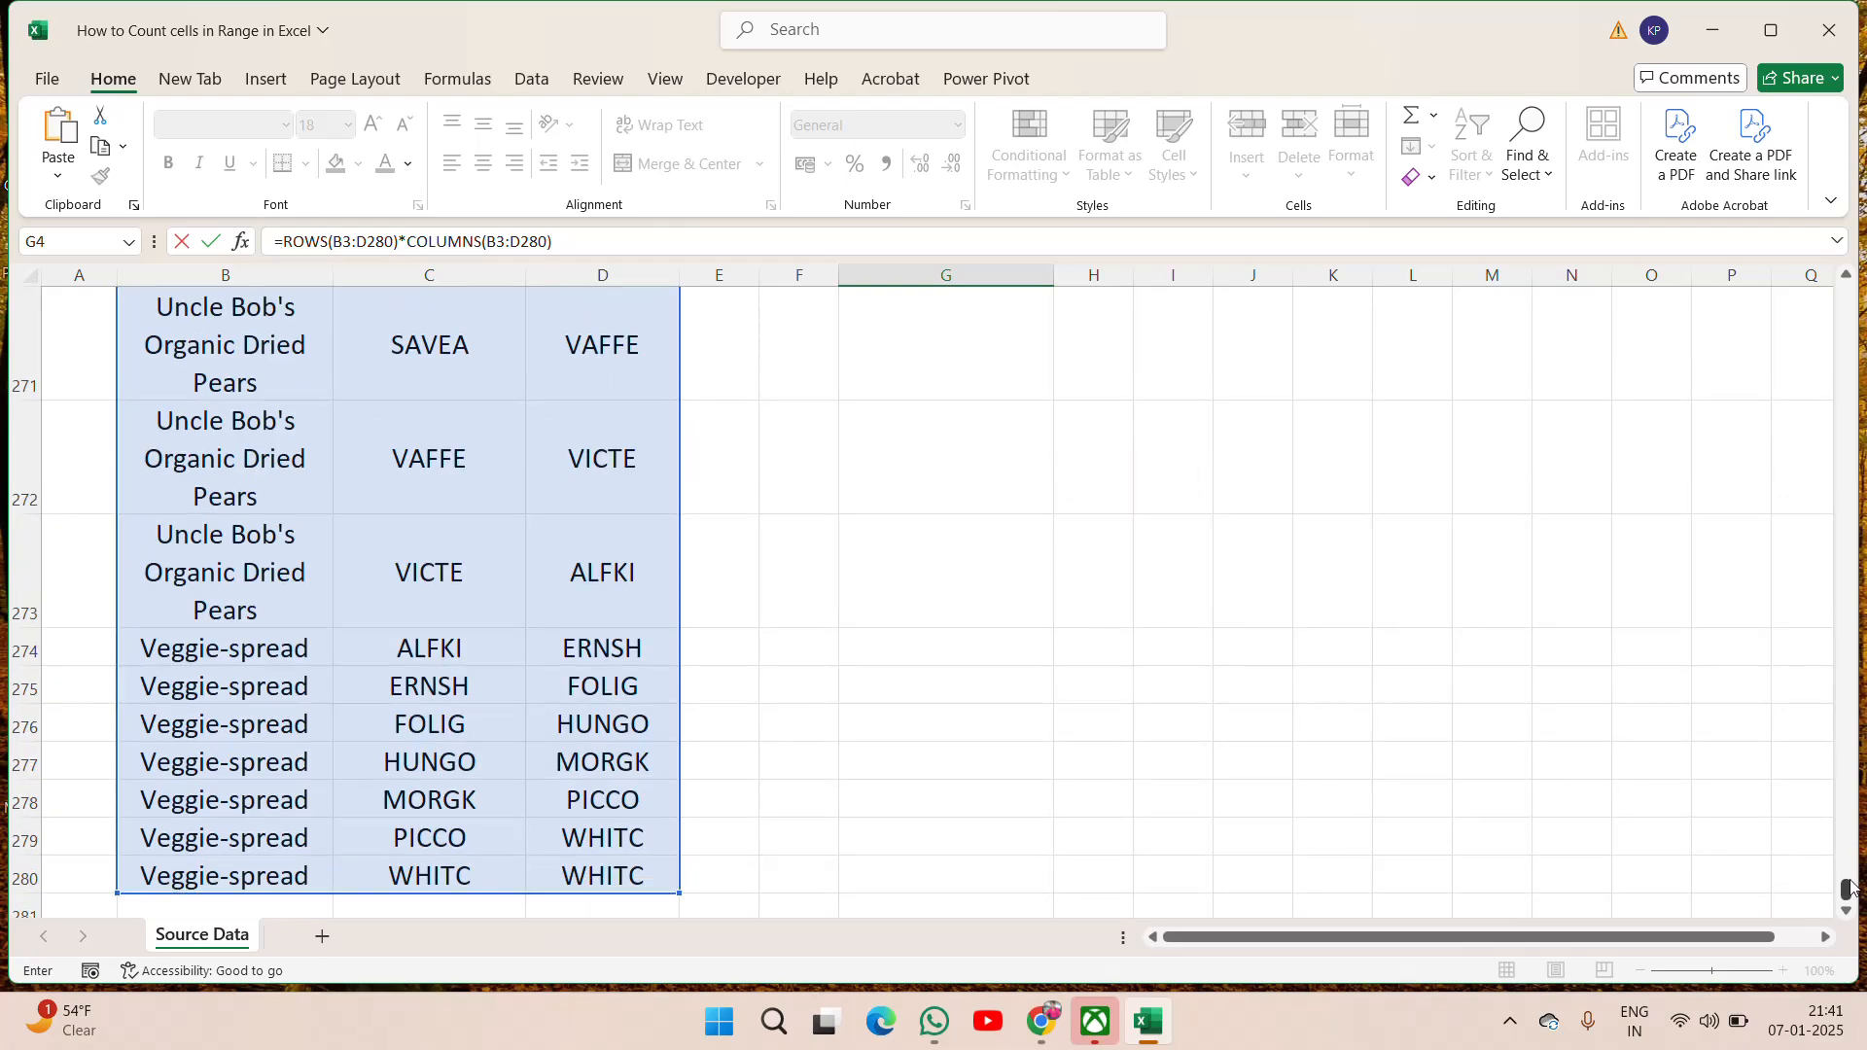
left_click_drag(1847, 892, 1847, 291)
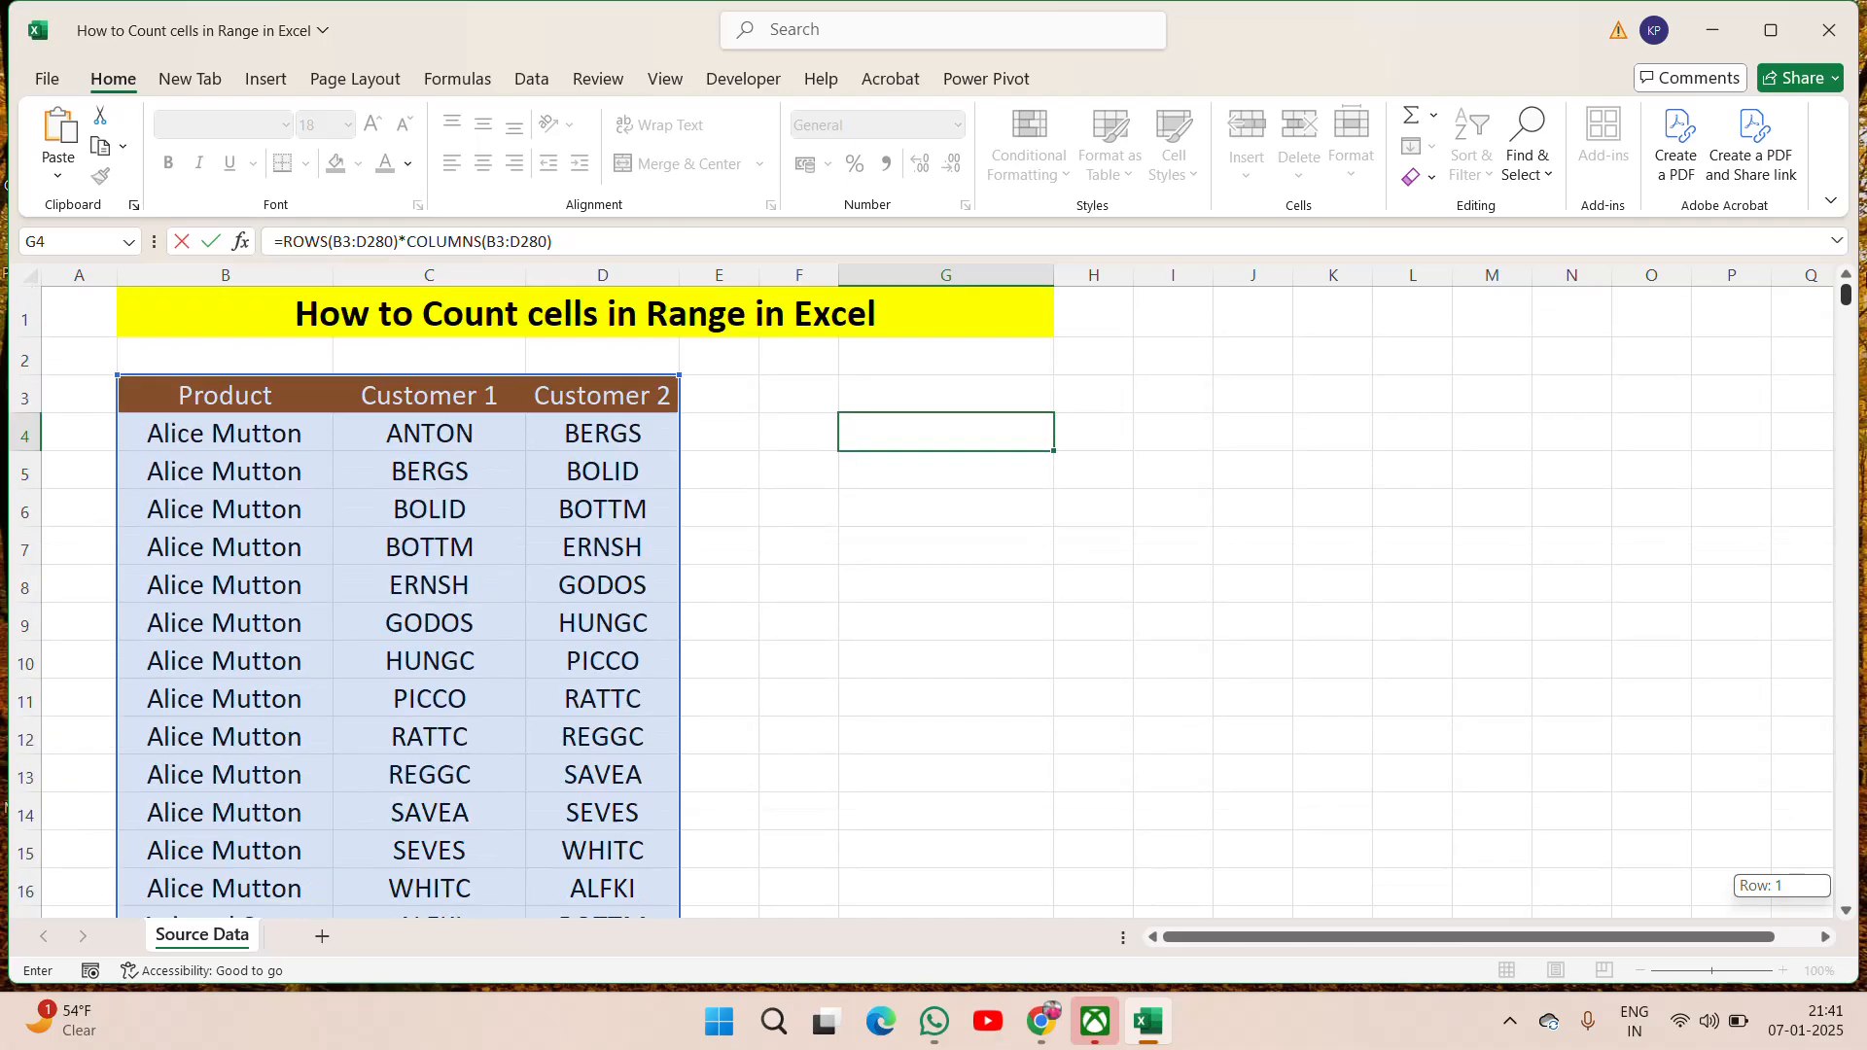
key("Return")
key("Up")
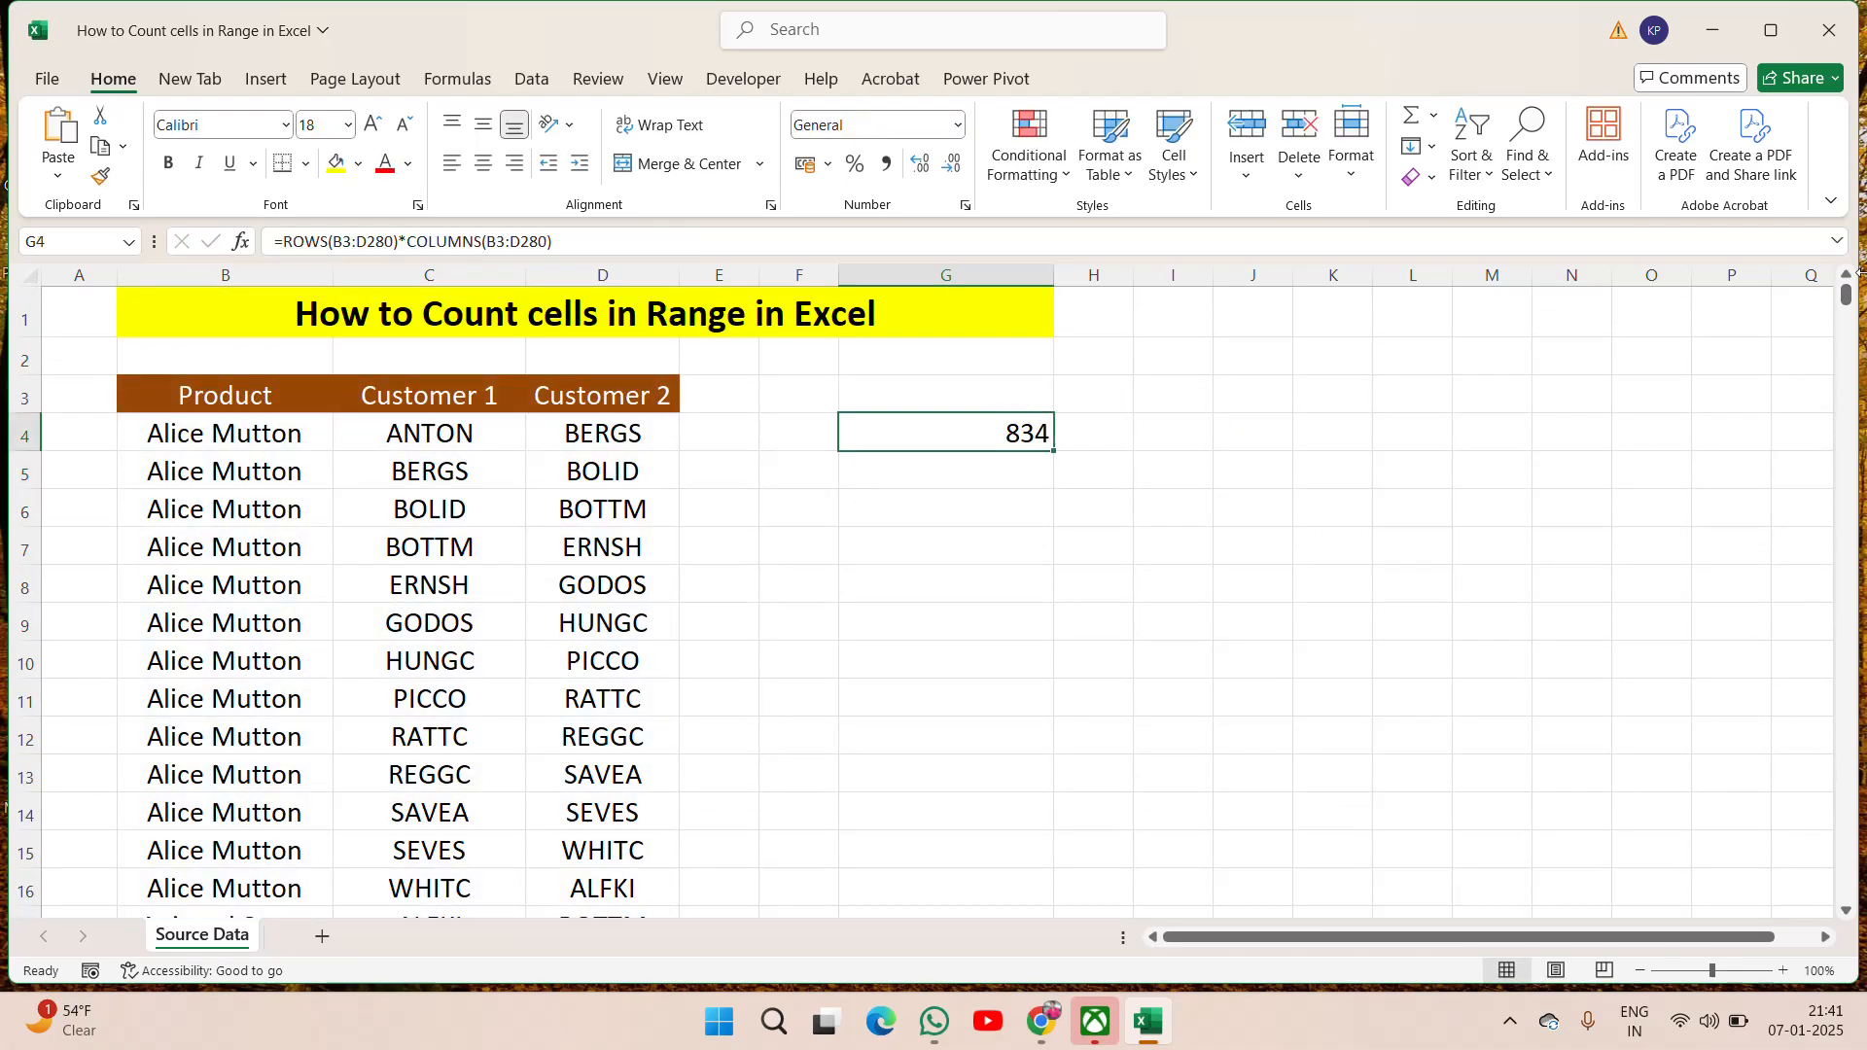
Center the result in G4 horizontally and make it bold
left_click(484, 164)
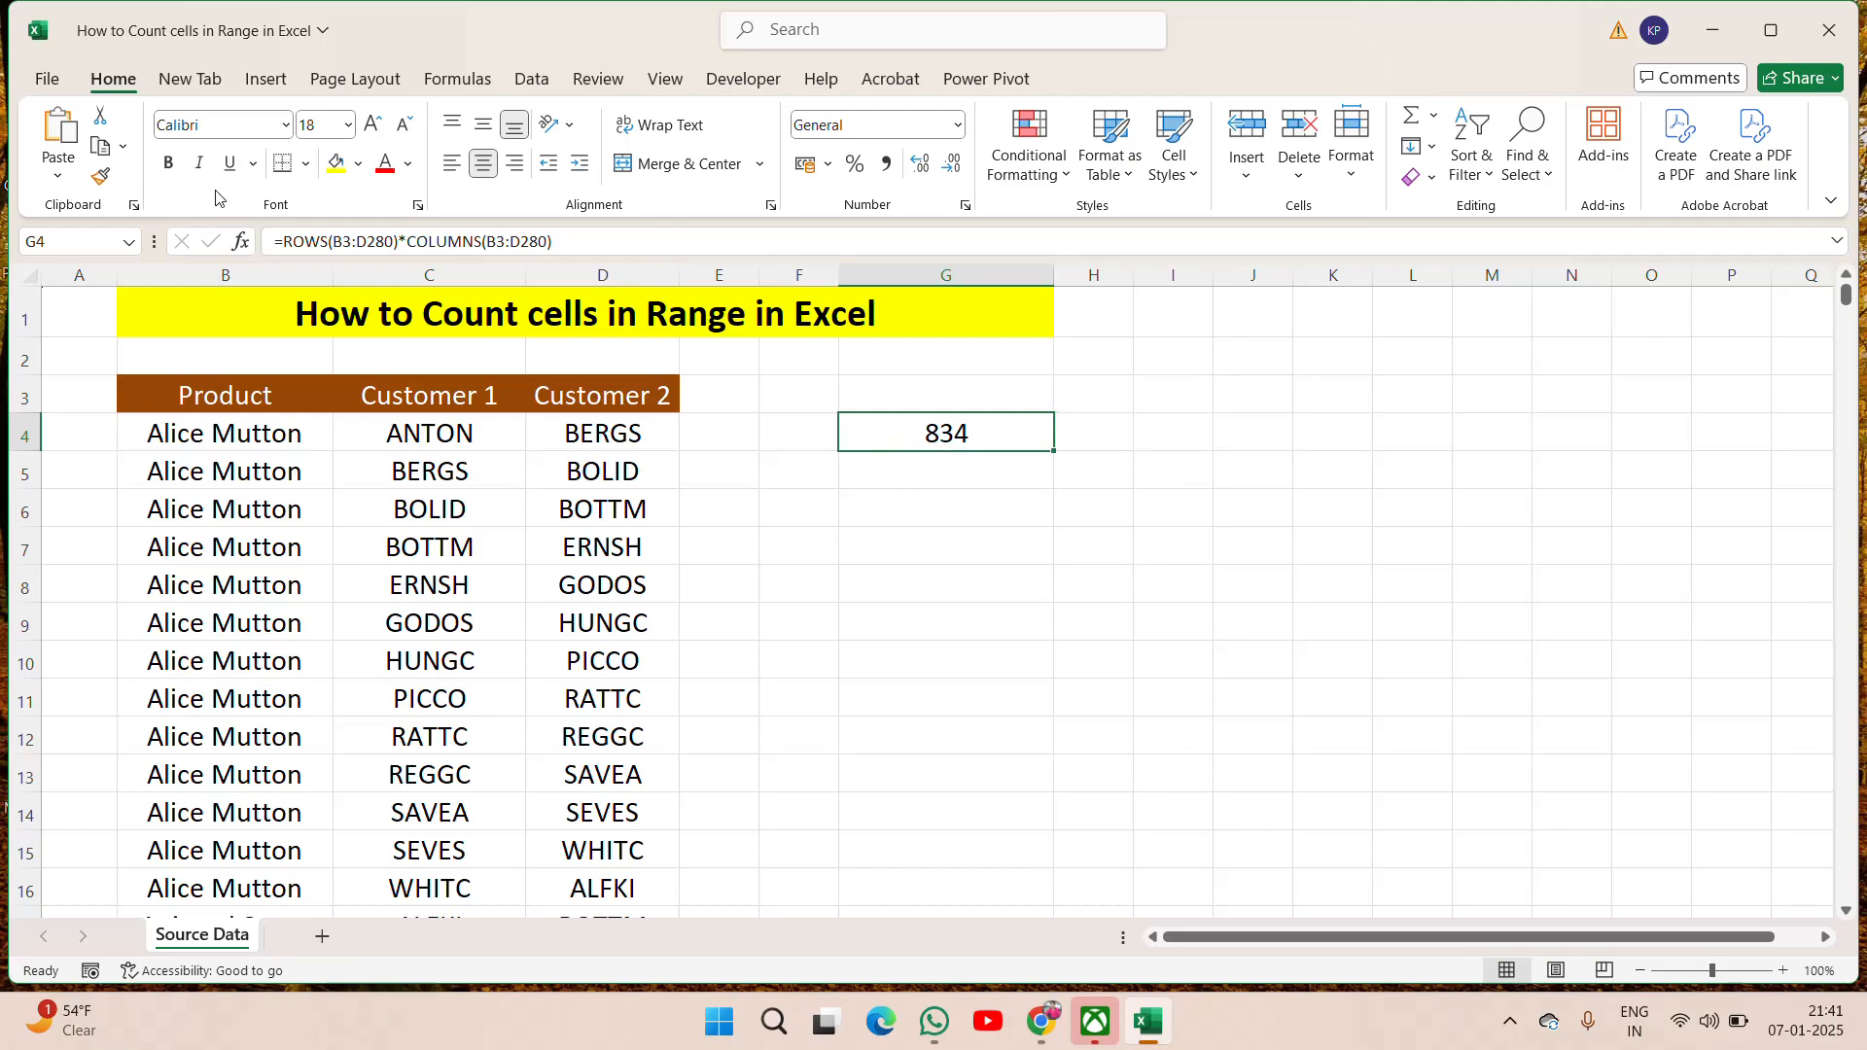
left_click(175, 167)
Check the Product column's cell count from its header down, and record 278 in J4 with the column number 1 in J3
left_click(254, 422)
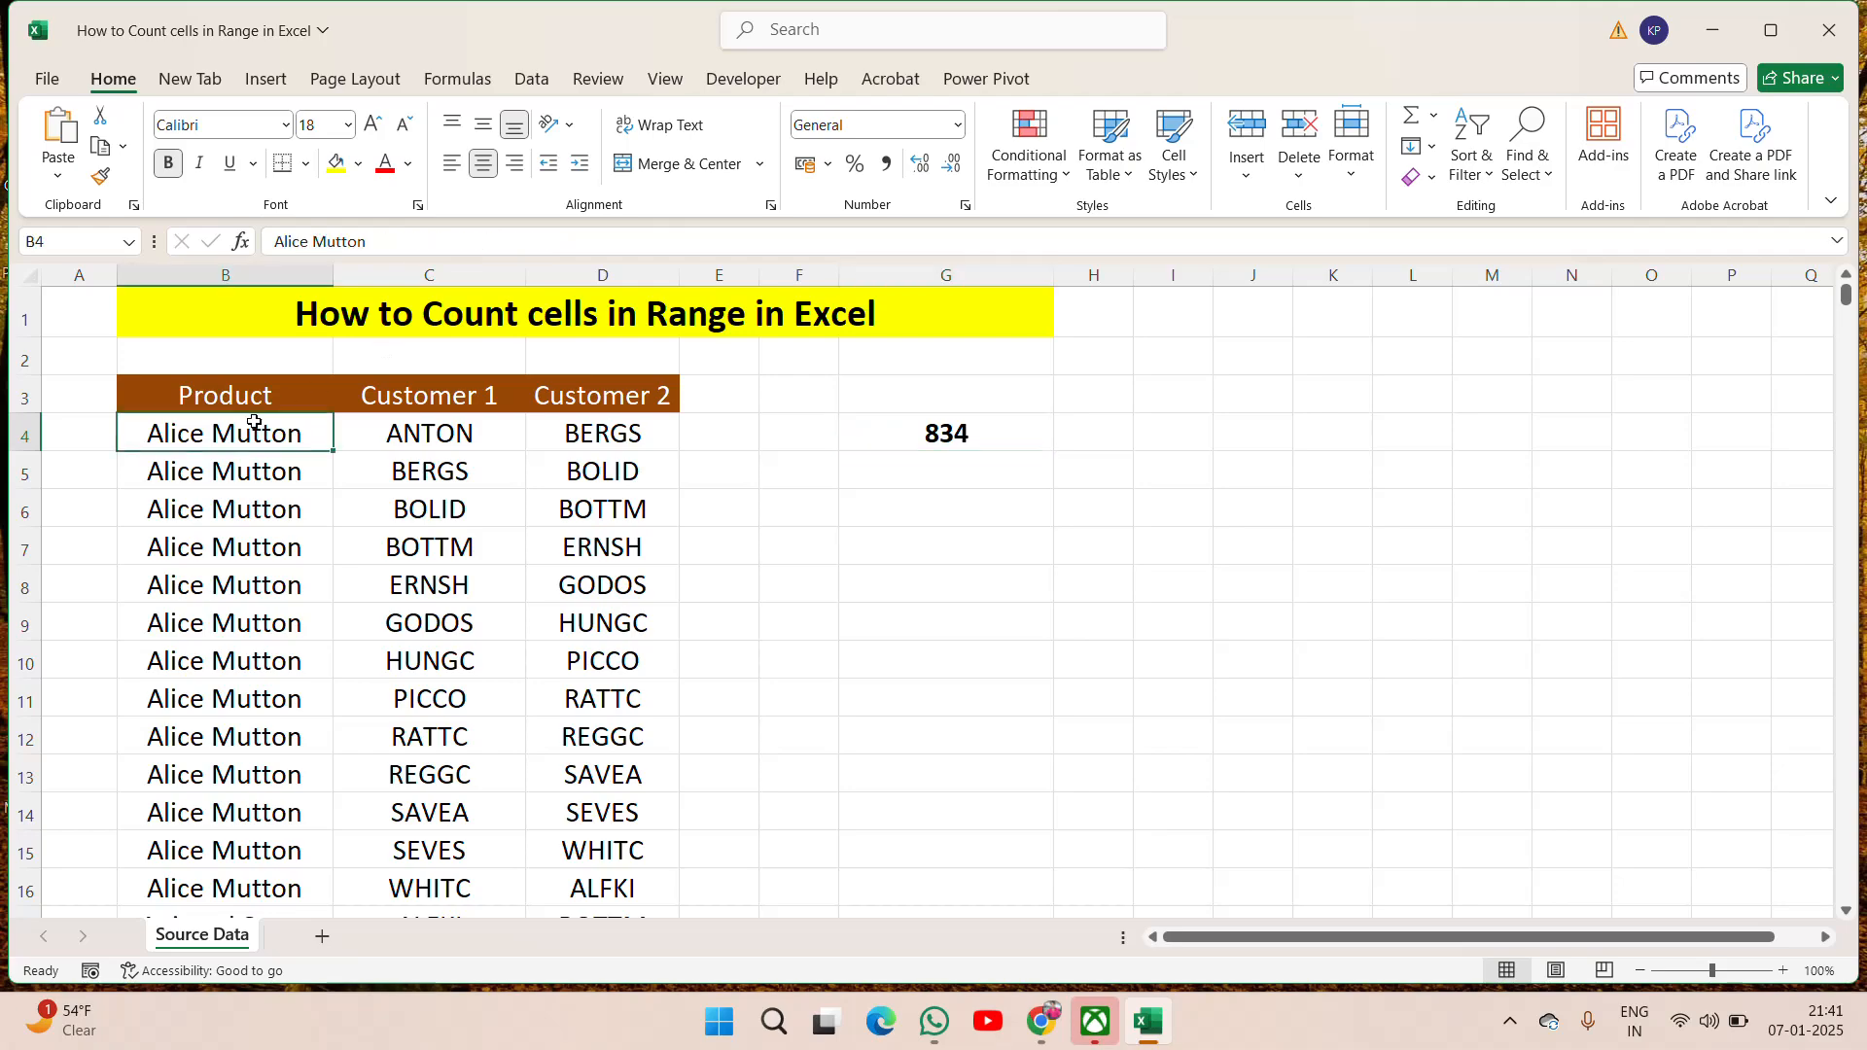
key("ctrl+shift+Down")
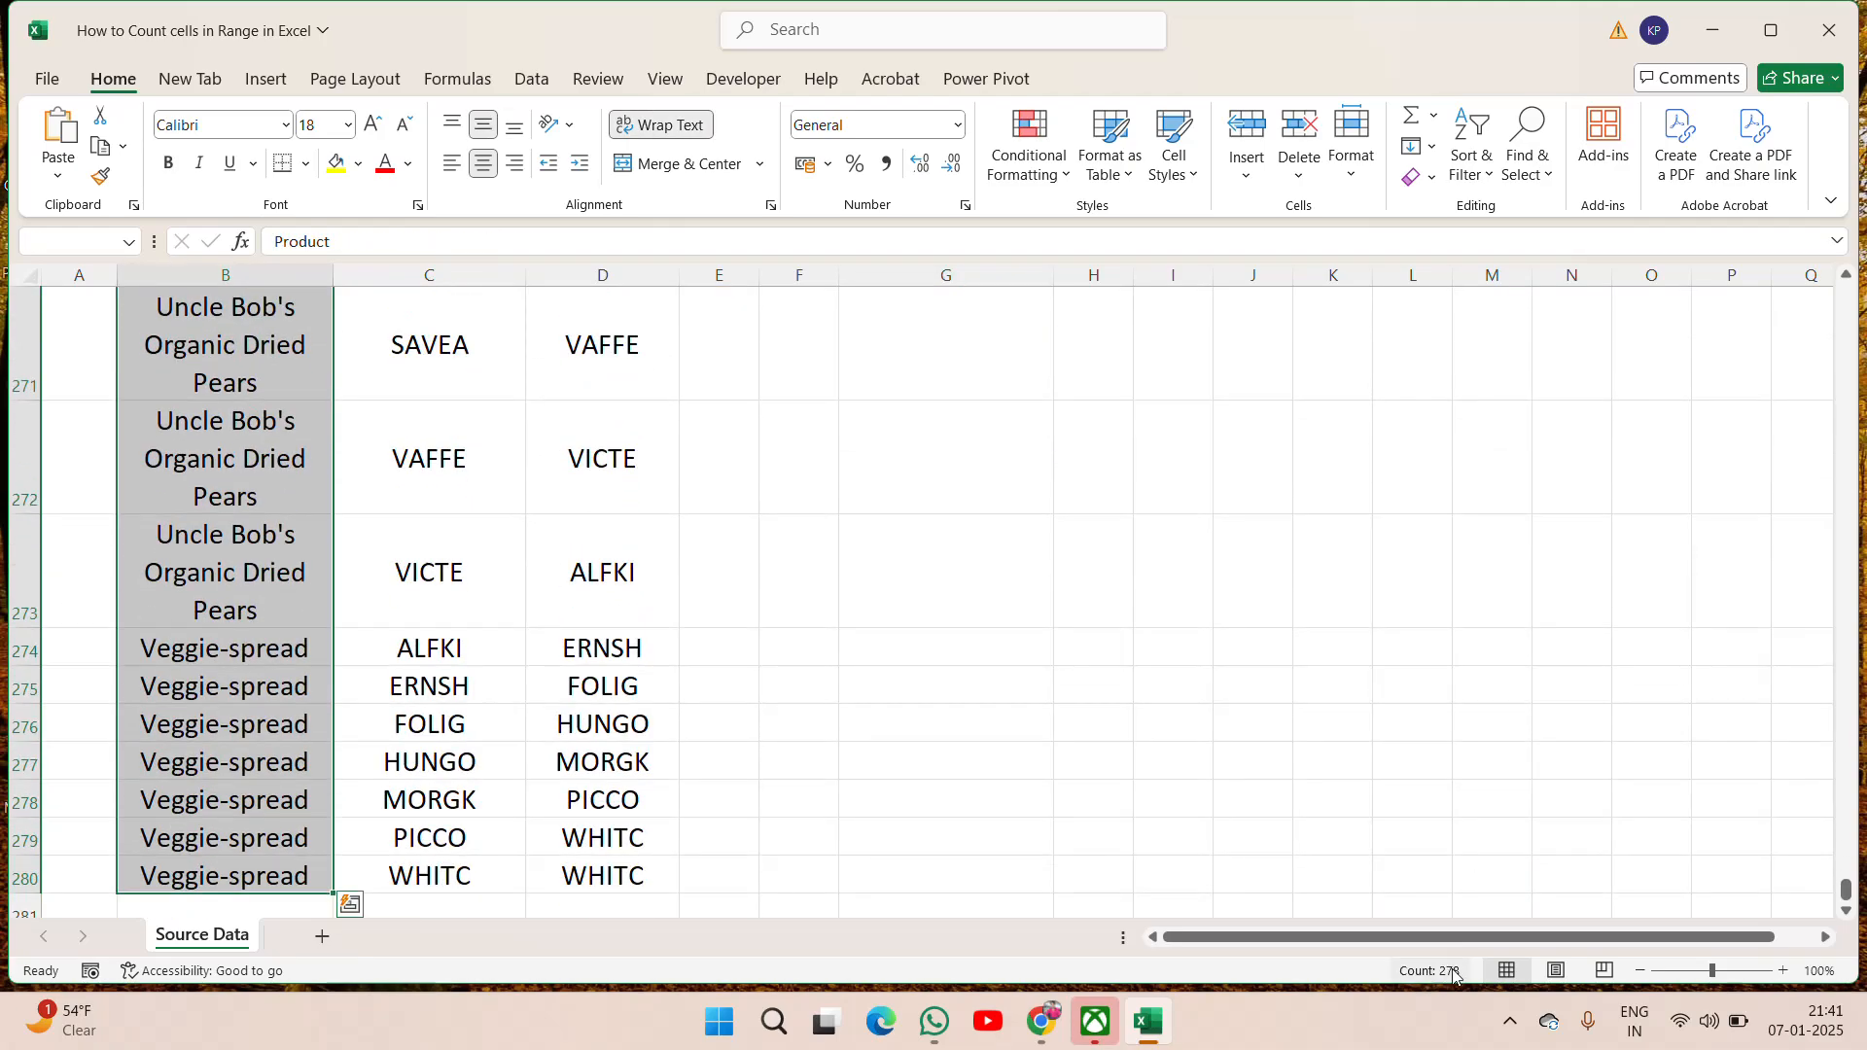
left_click(1281, 476)
key("ctrl+Up")
key("Down")
key("Down")
key("Down")
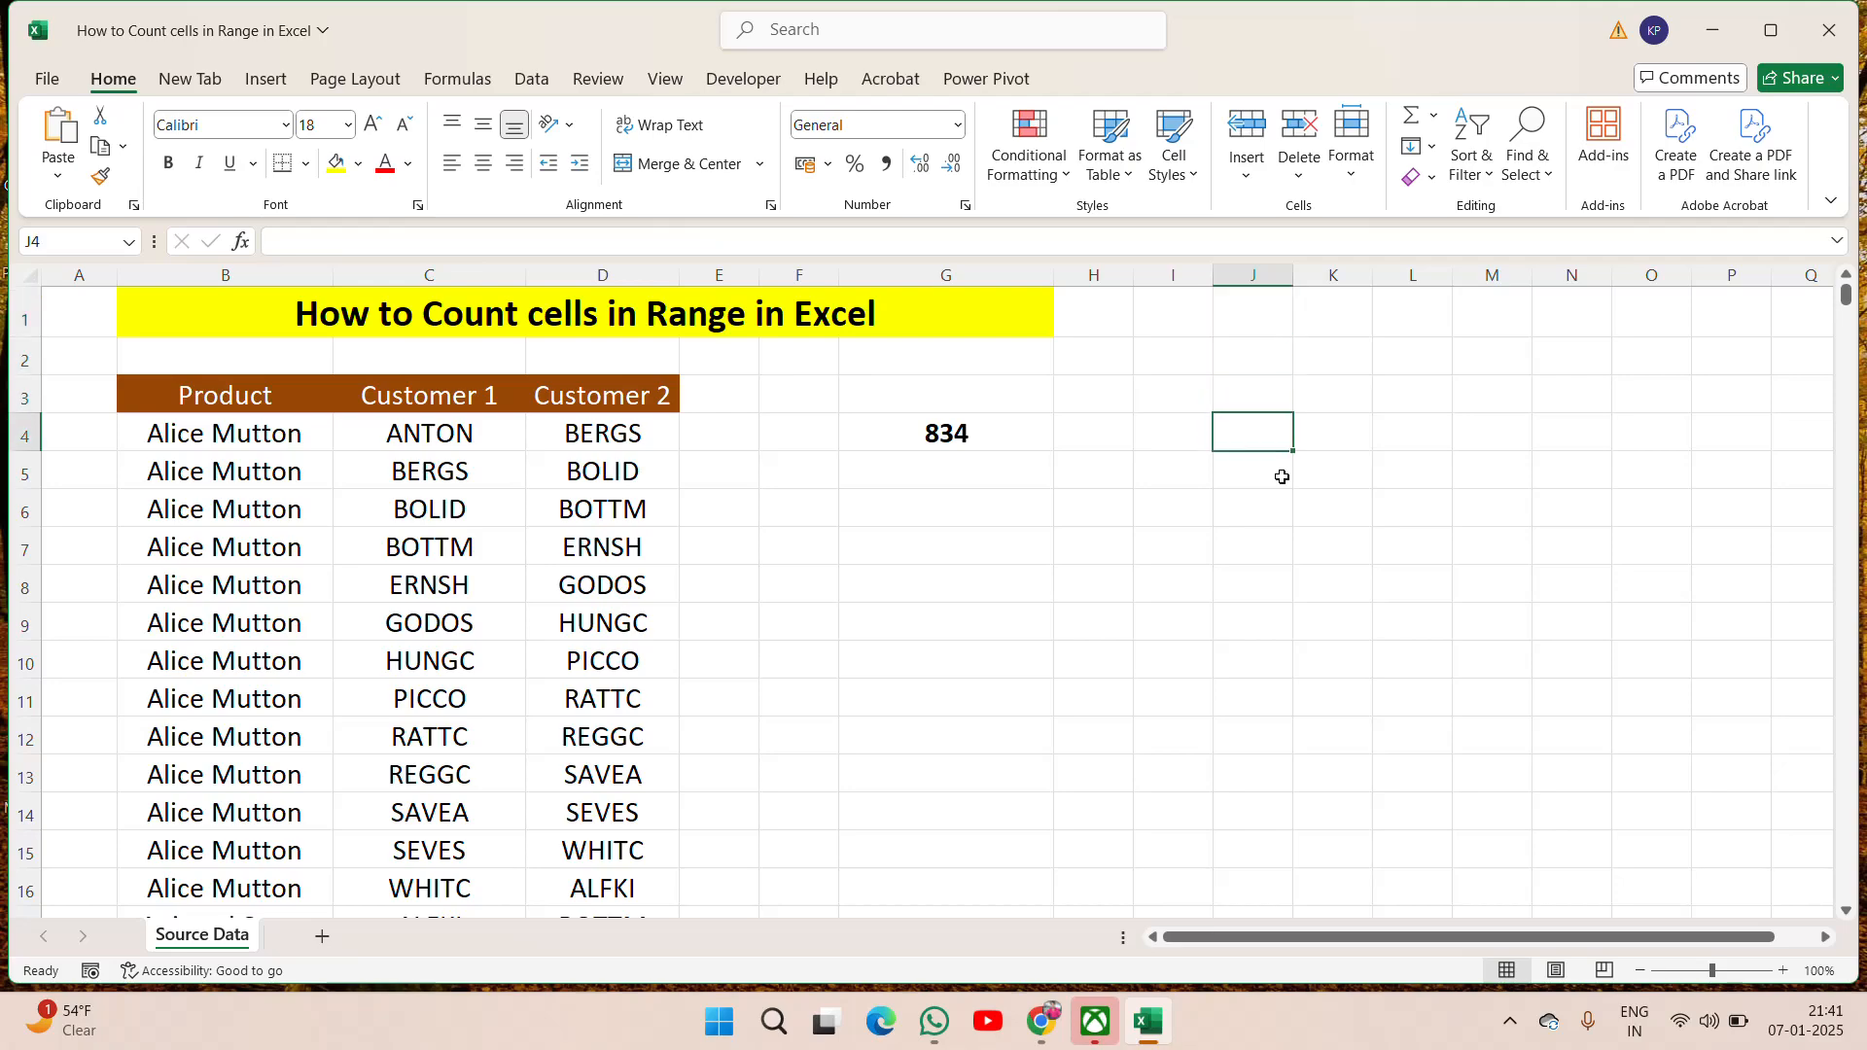
type("278")
key("Return")
key("Up")
key("Up")
type("1")
key("Return")
key("Up")
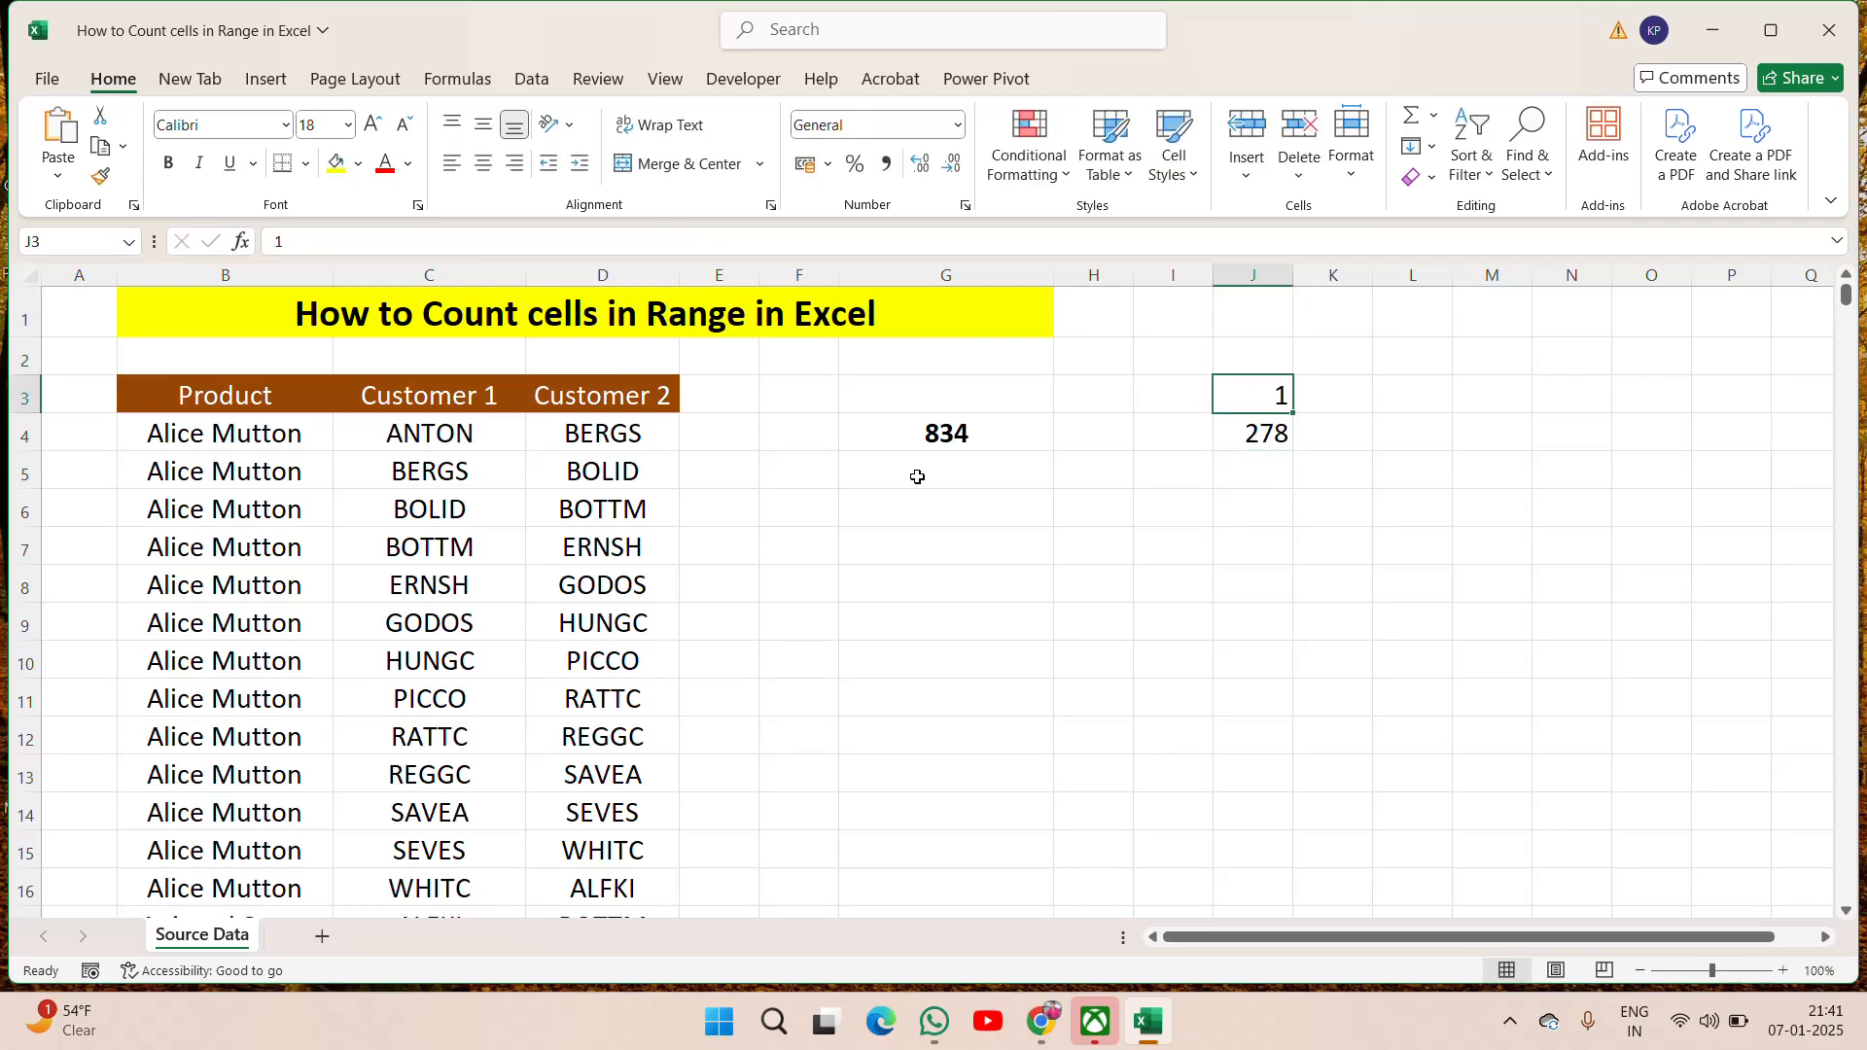
Check the Customer 1 column's cell count from its header down, and record 278 in K4 with the column number 2 in K3
left_click(436, 410)
key("ctrl+shift+Down")
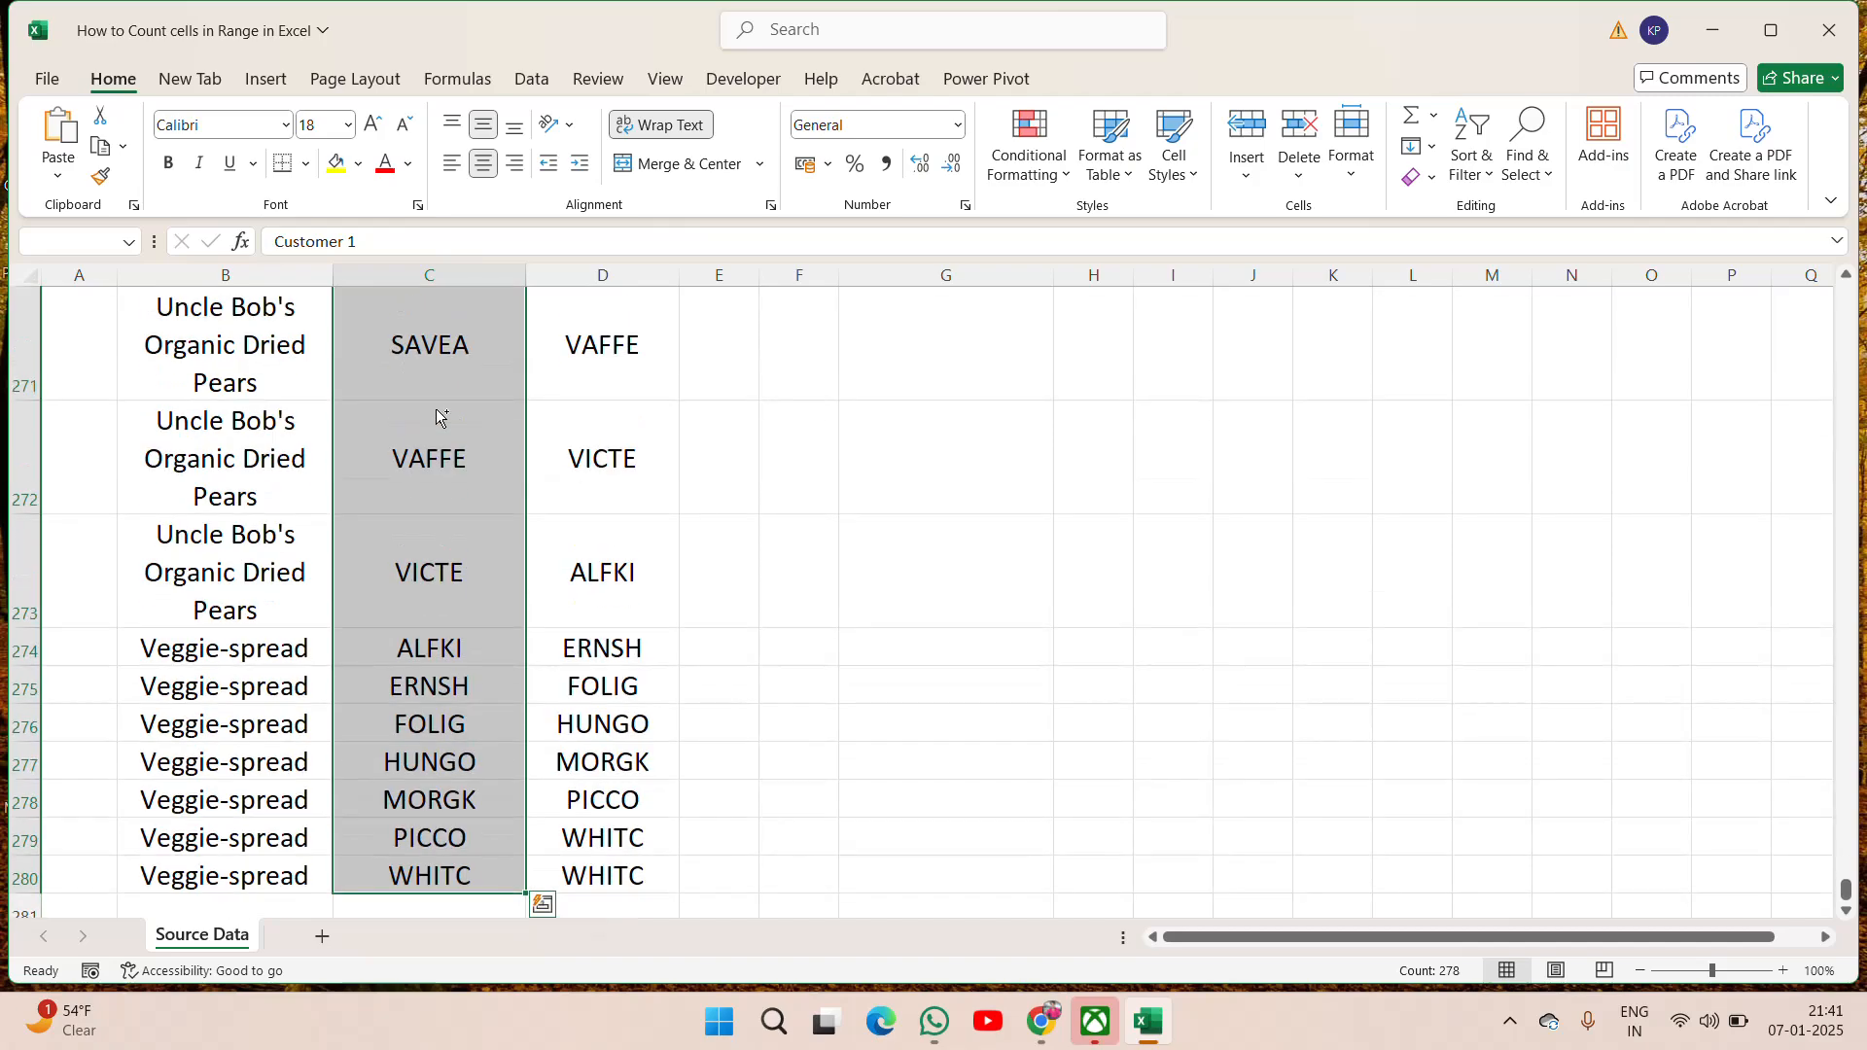
key("ctrl+Up")
left_click(435, 409)
key("Right")
key("Right")
key("Right")
key("Right")
key("Right")
key("Right")
key("Right")
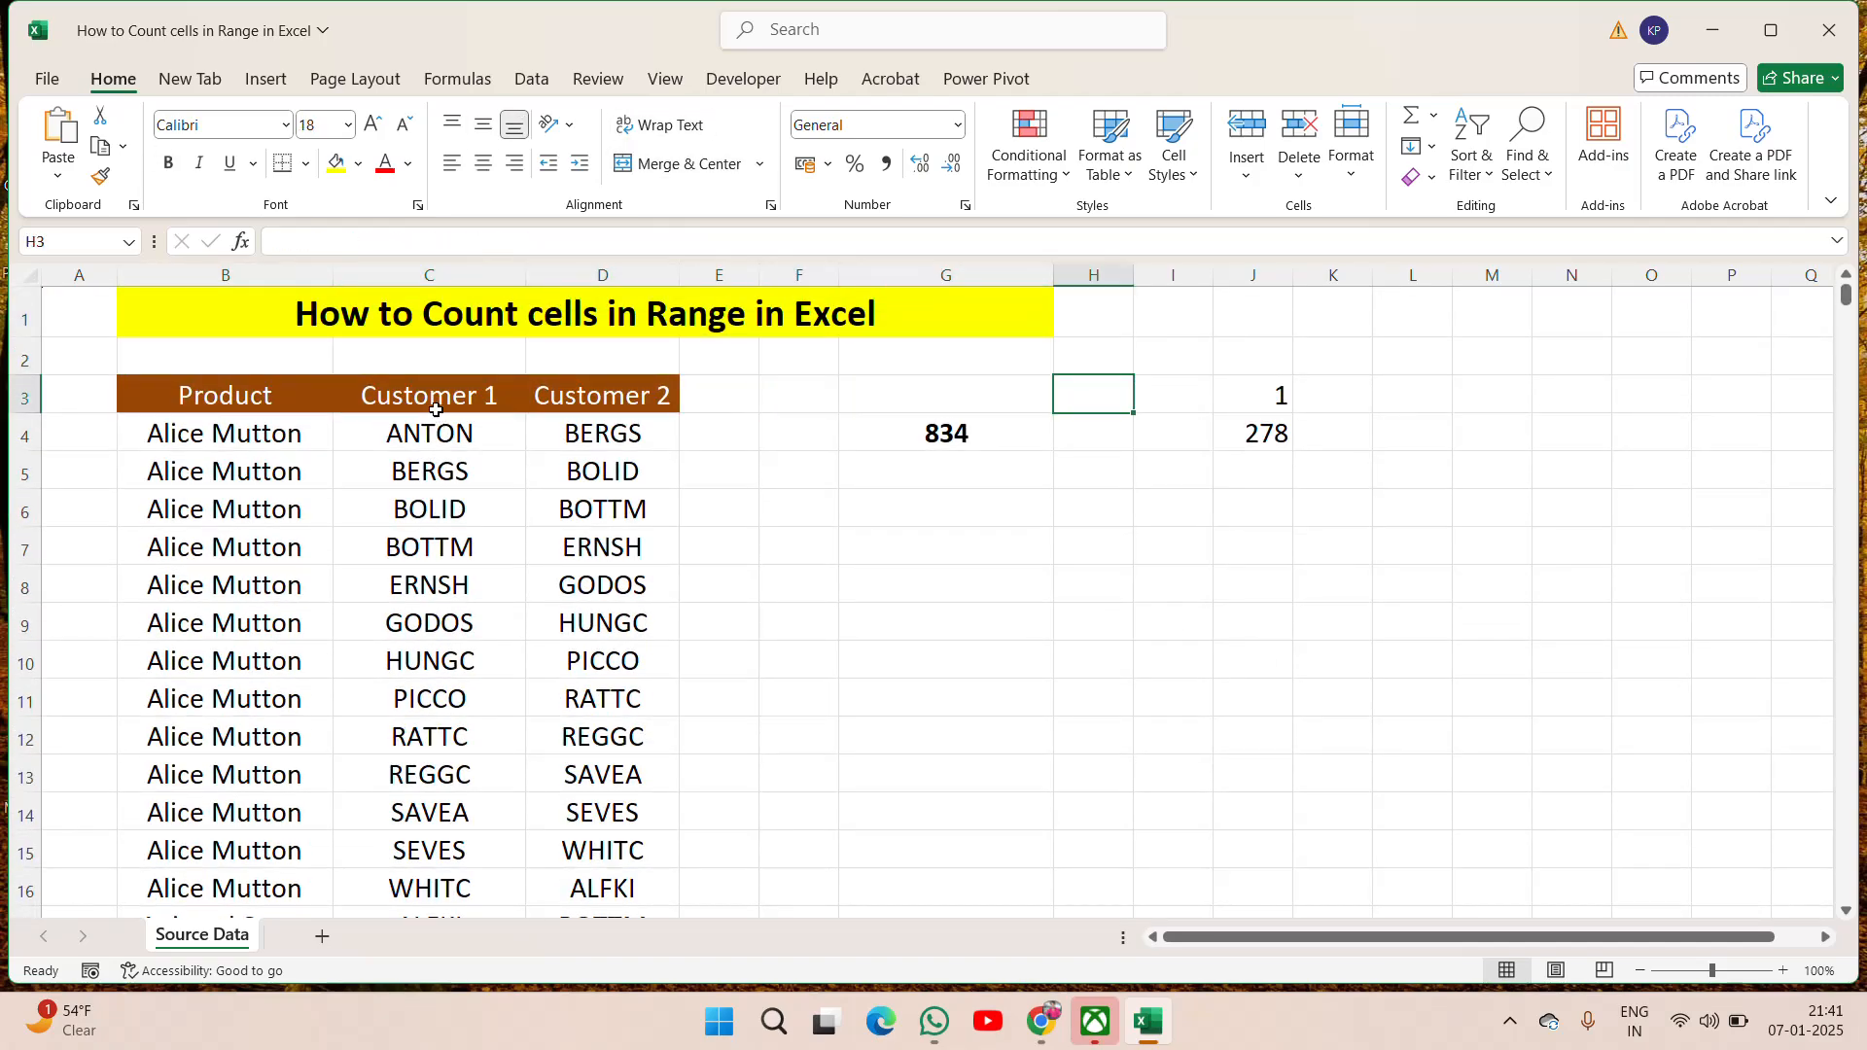
key("Right")
type("2")
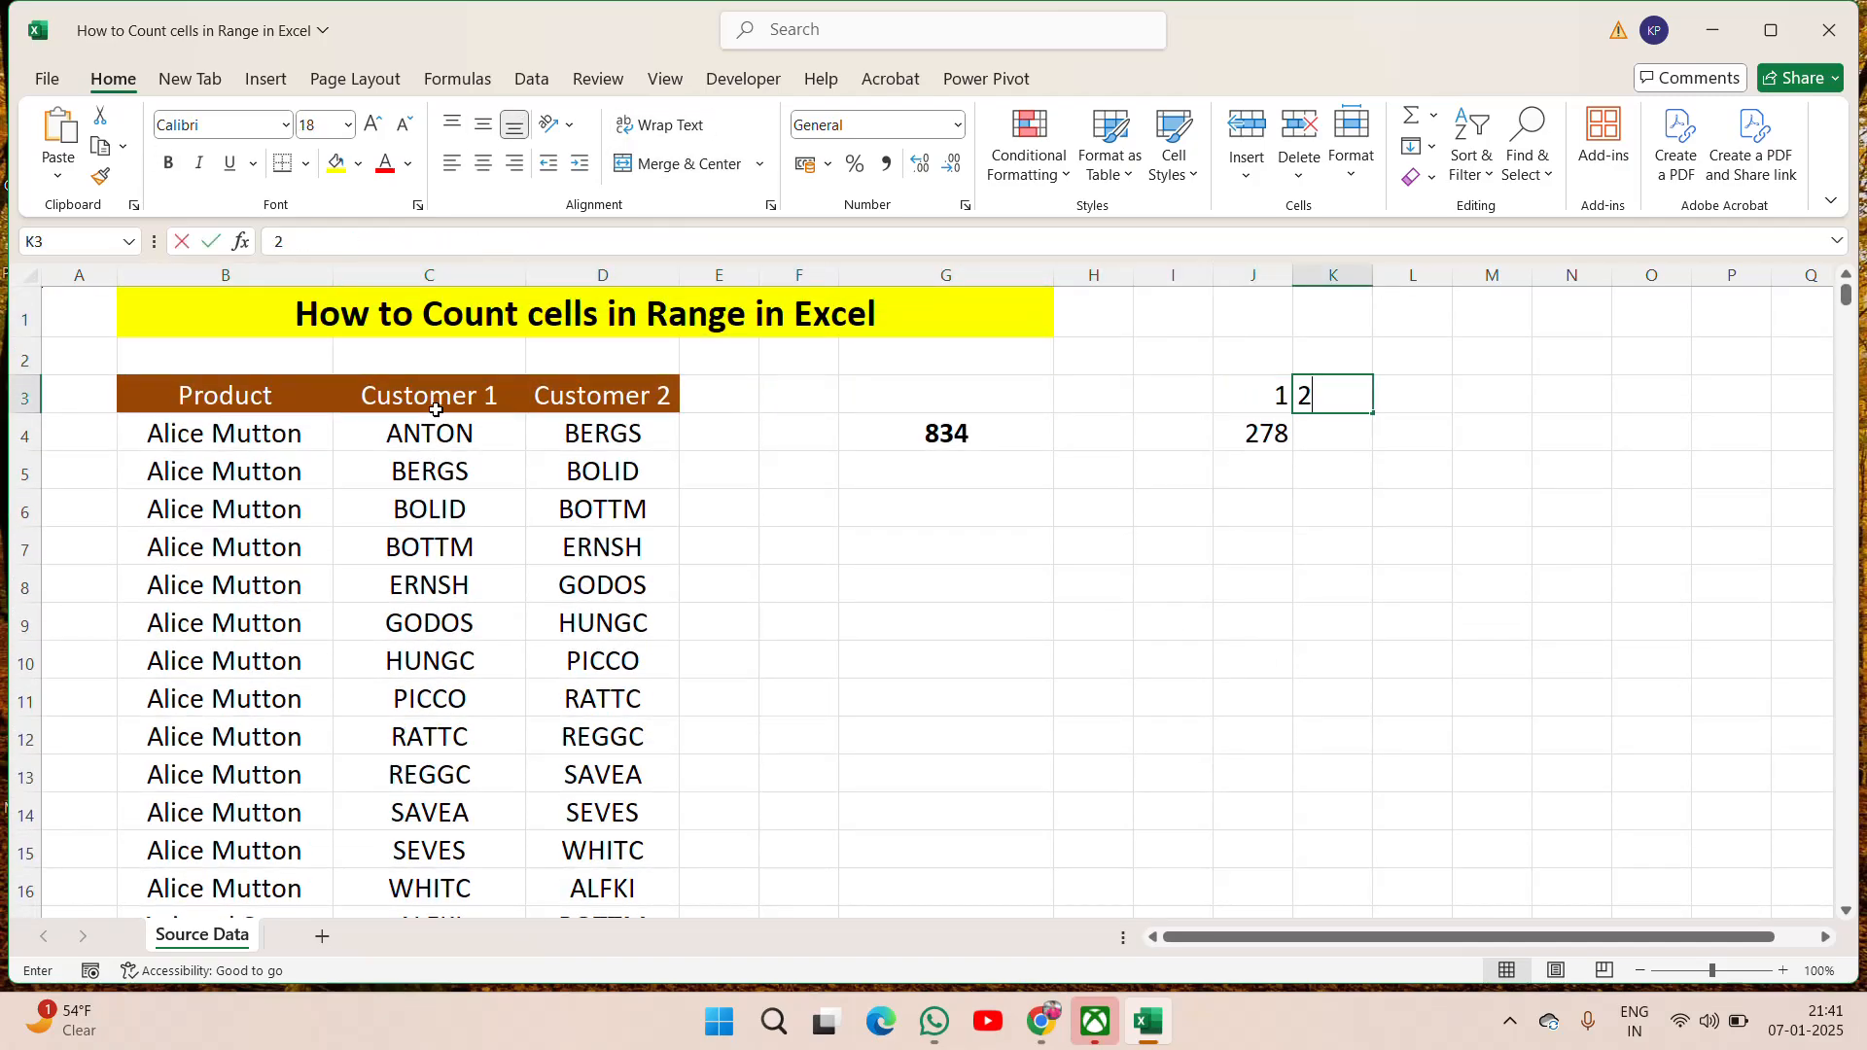
key("Return")
type("278")
key("Return")
Select the Customer 2 column from its header to the last filled row to check its cell count
key("Up")
key("Up")
key("Left")
key("Left")
key("Left")
key("Left")
key("Left")
key("Left")
key("Left")
key("ctrl+shift+Down")
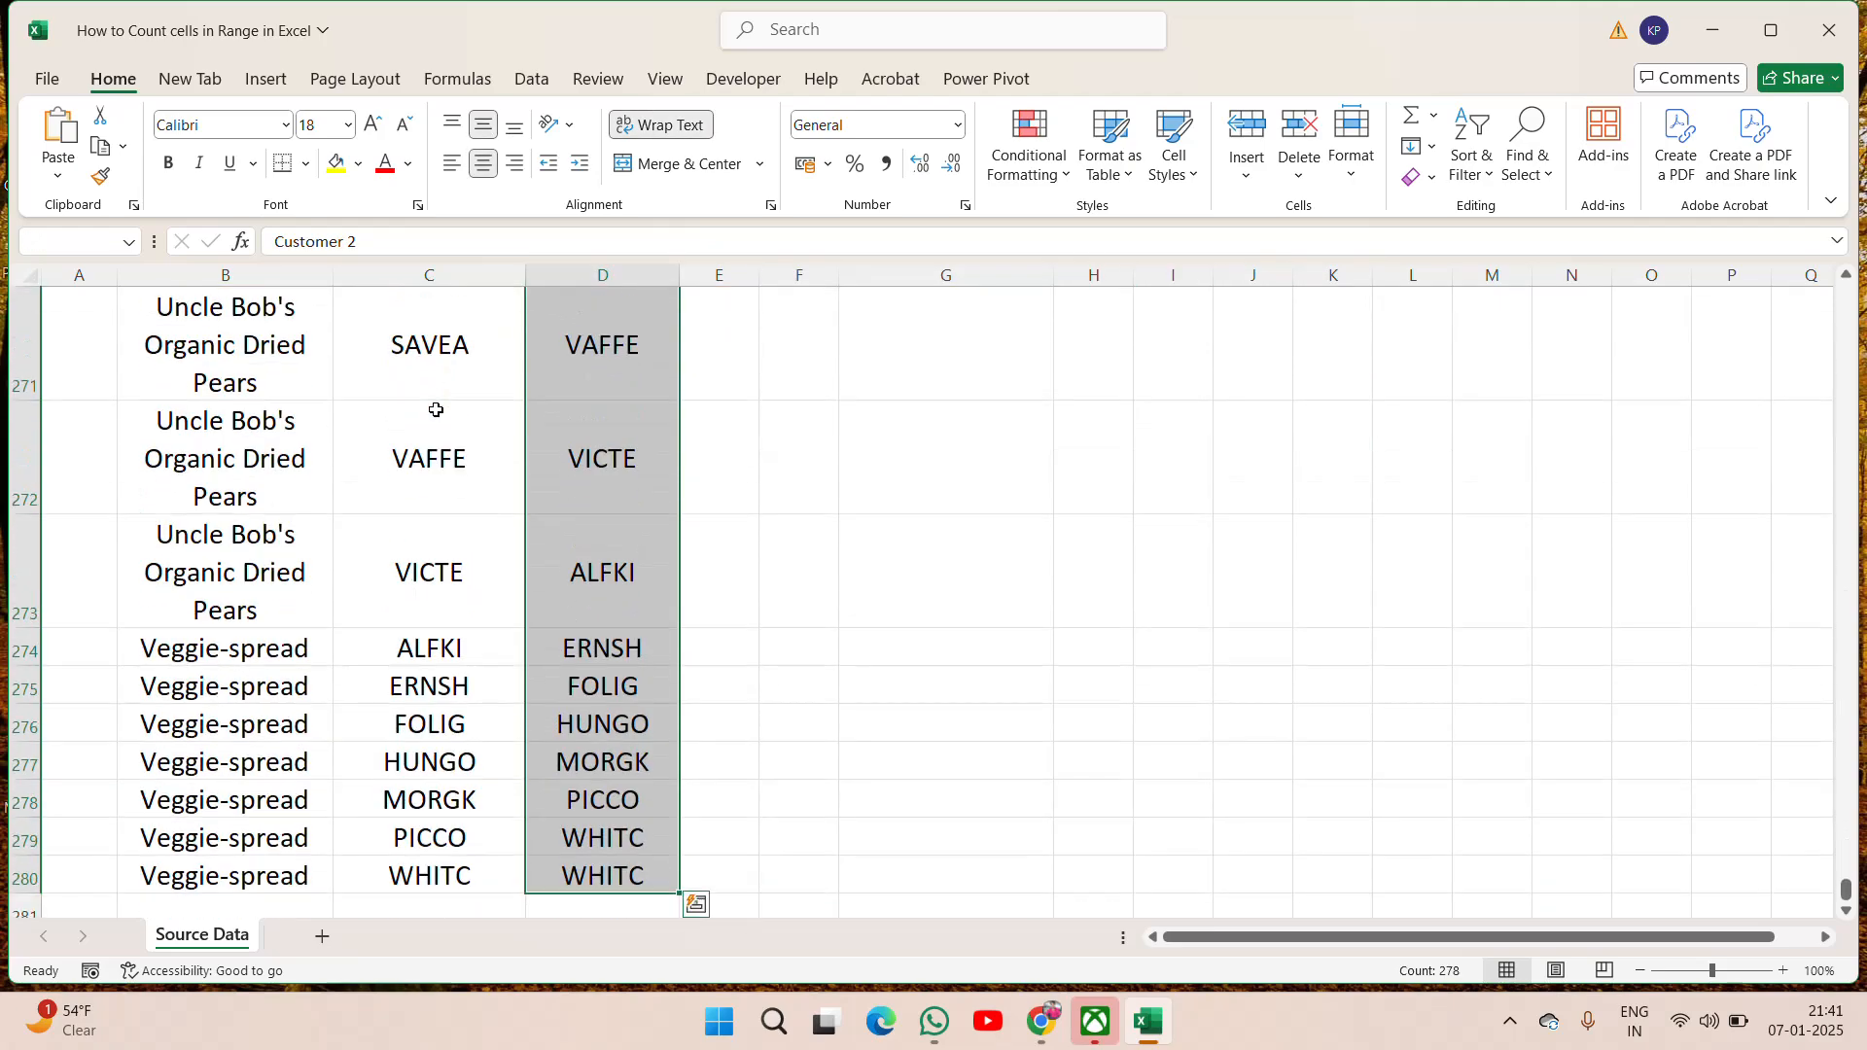
Enter the column number 3 in L3 and the Customer 2 cell count 278 in L4
key("ctrl+Up")
key("Down")
key("Down")
key("Down")
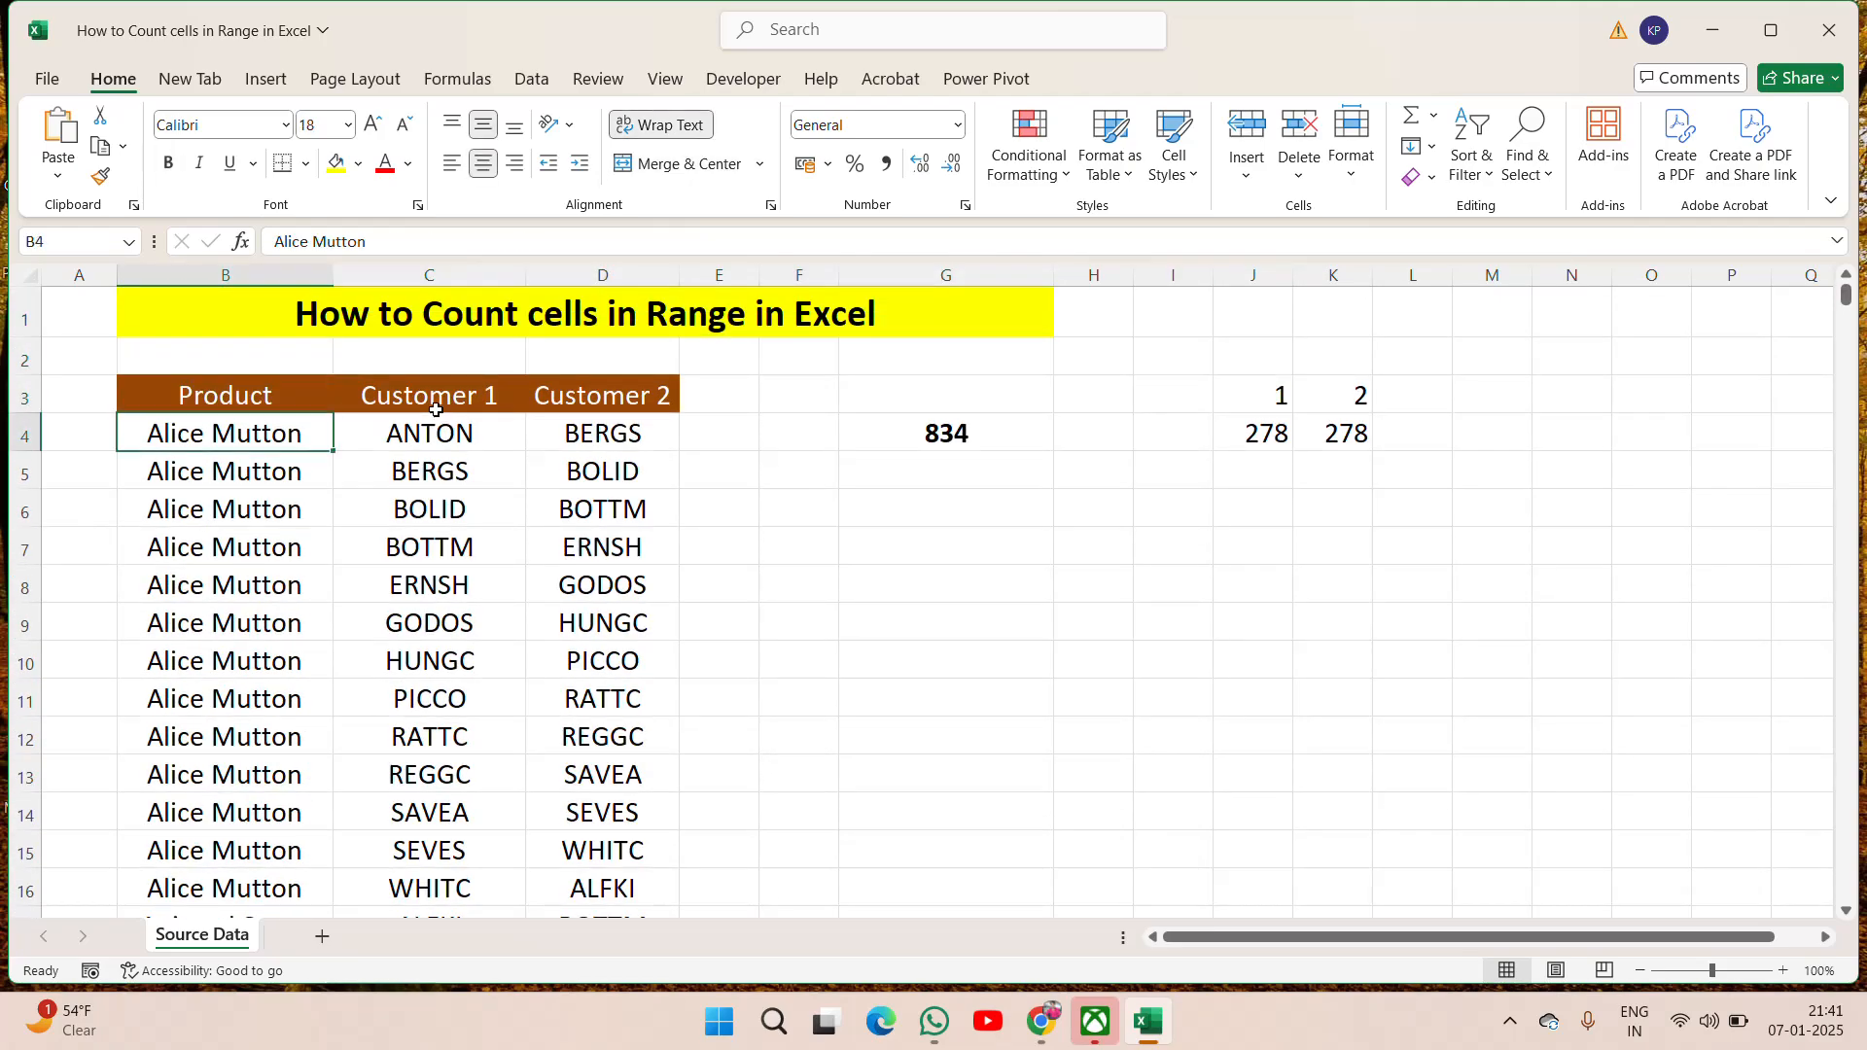
key("Right")
key("Right")
key("Right")
key("Right")
key("Right")
key("Right")
key("Right")
key("Right")
key("Right")
key("Up")
key("Right")
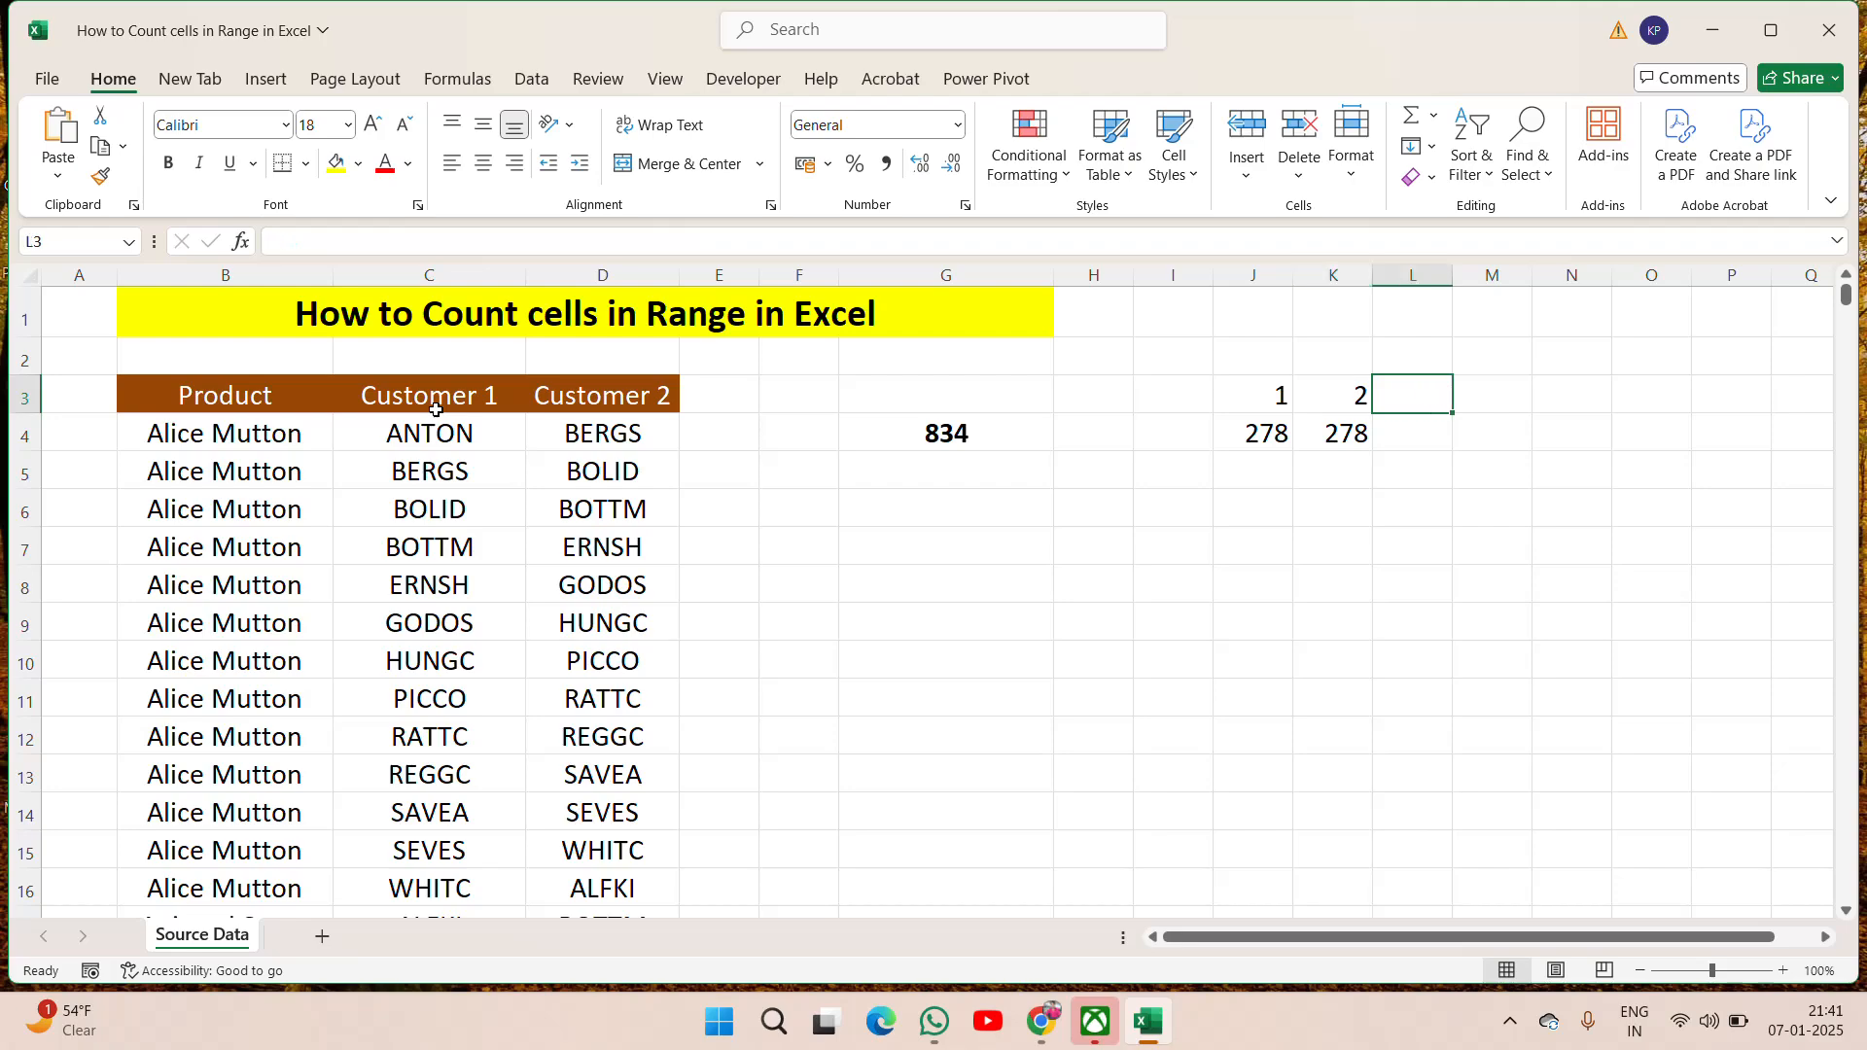
type("3")
key("Return")
type("278")
key("Return")
key("Up")
key("Up")
key("Left")
key("Left")
key("Down")
key("Left")
key("Left")
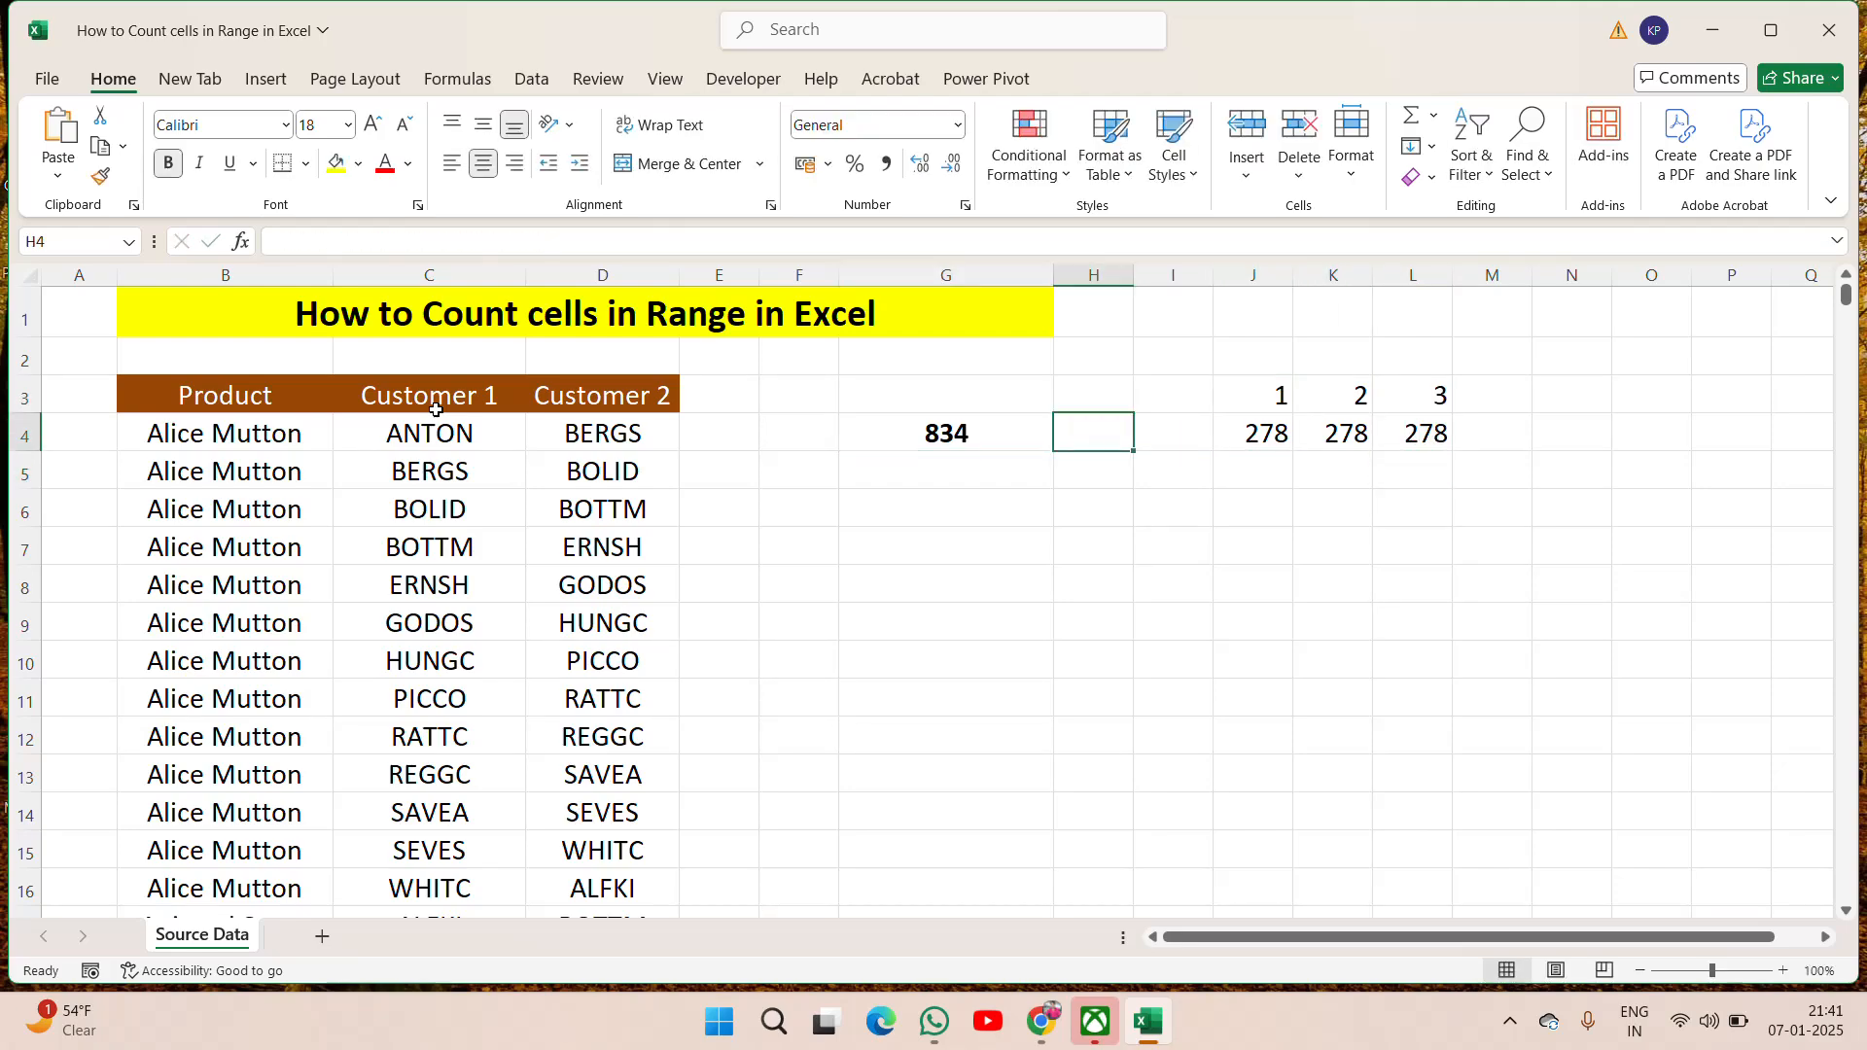
key("Right")
key("Right")
key("Left")
key("Left")
key("Left")
Total the three column counts in M4 with a SUM over J4:L4 and make the result bold
key("Right")
key("Right")
key("Right")
key("Right")
key("Right")
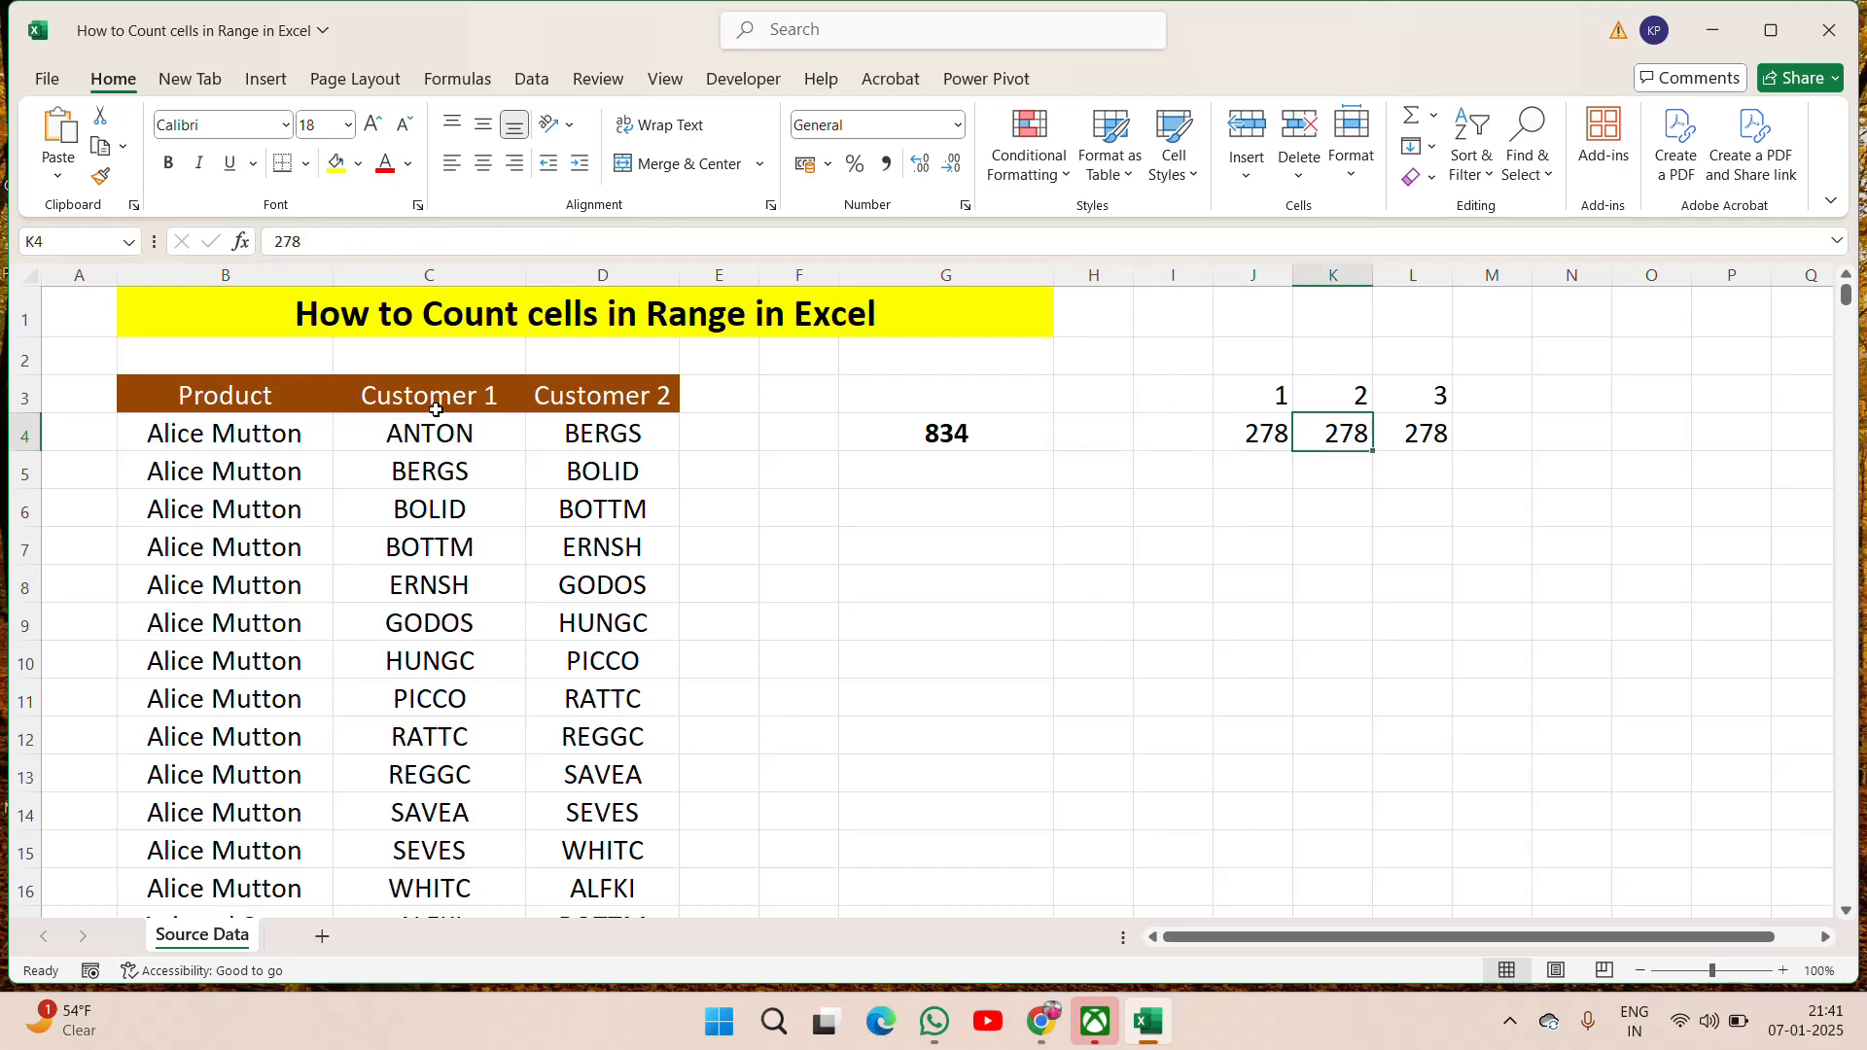
key("Right")
type("=sum")
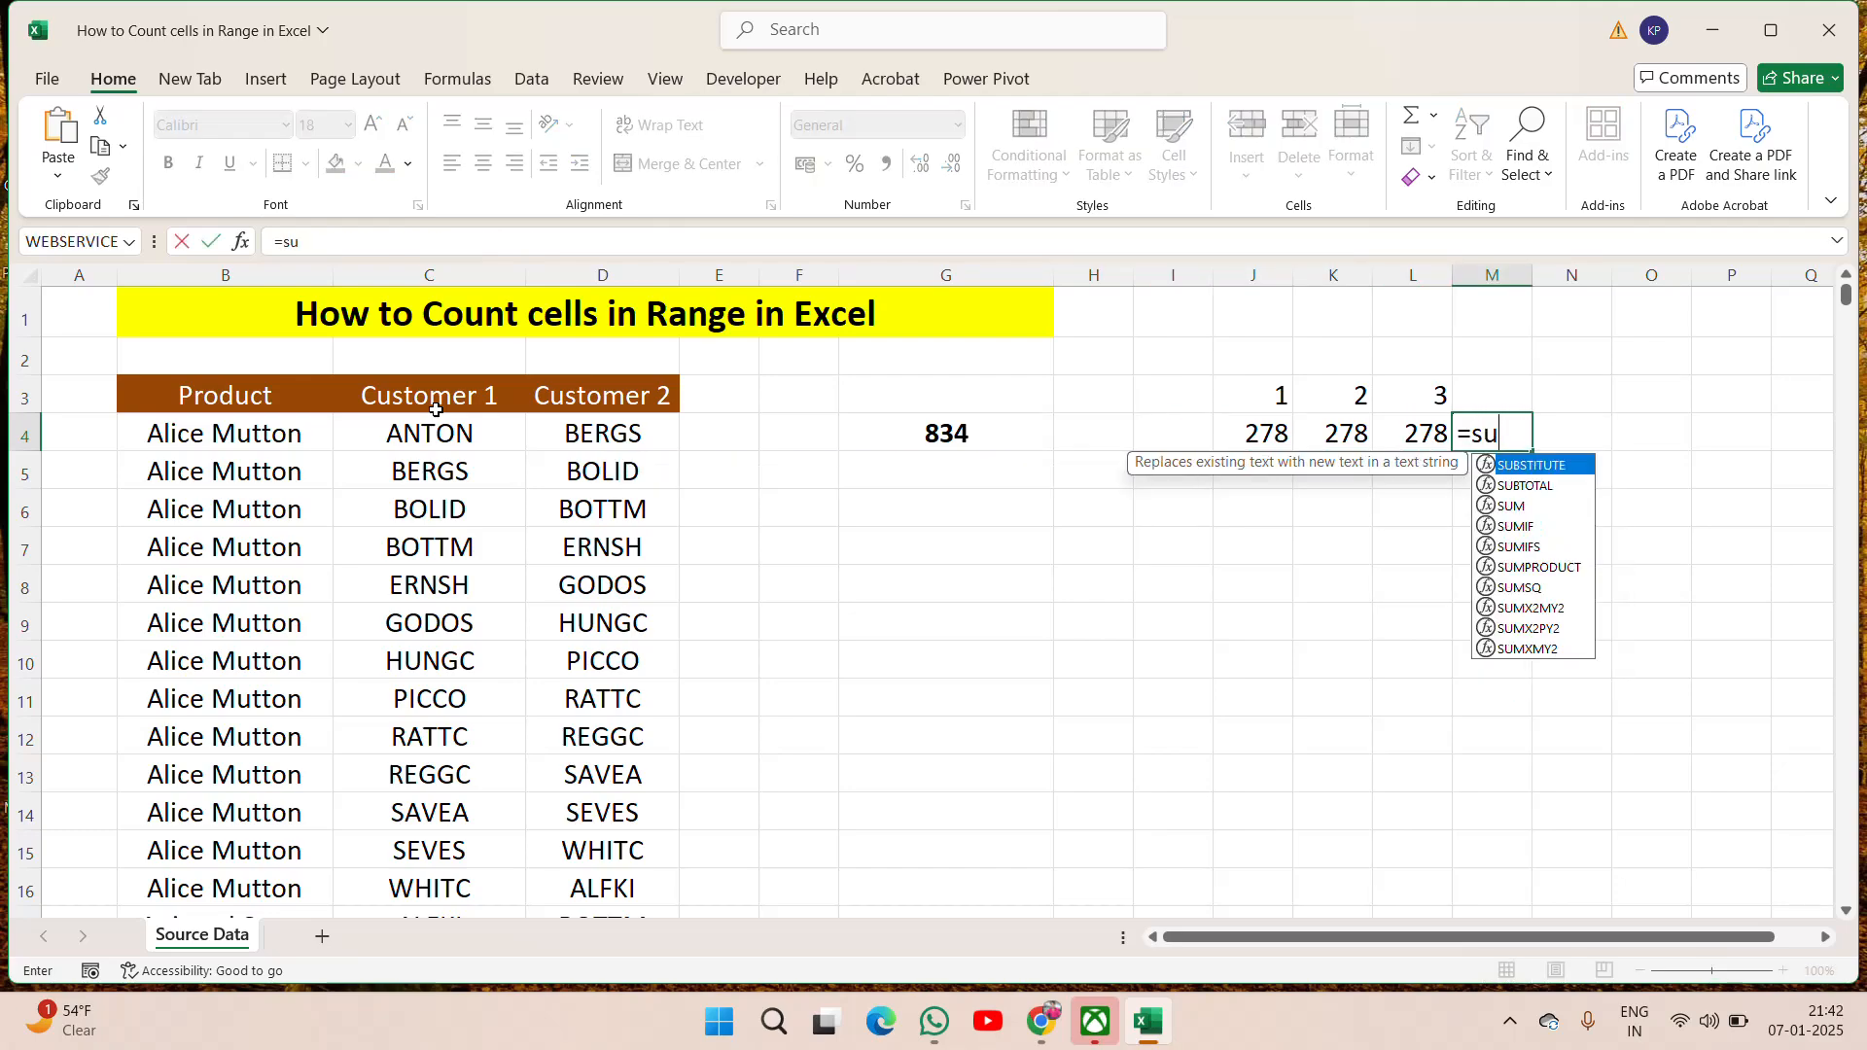
key("Tab")
key("Left")
key("Left")
key("Left")
key("shift+Right")
key("shift+Right")
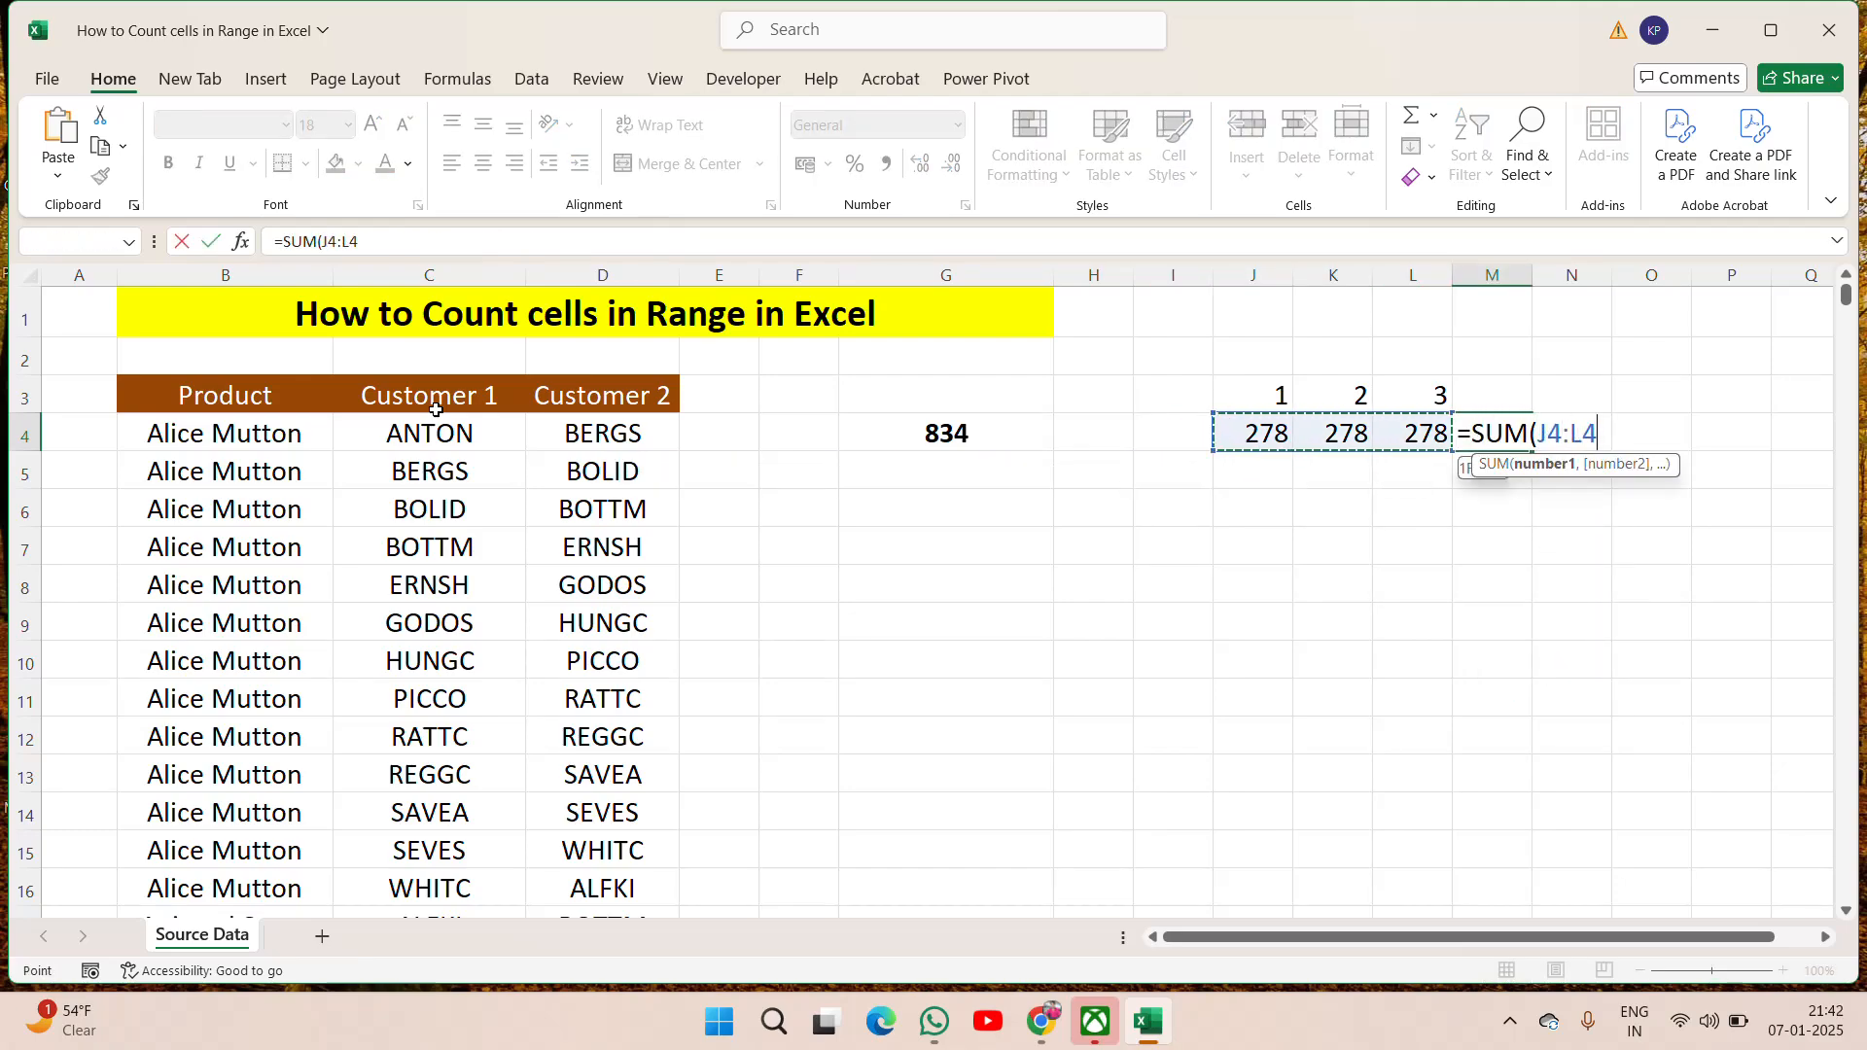
key("Return")
key("Up")
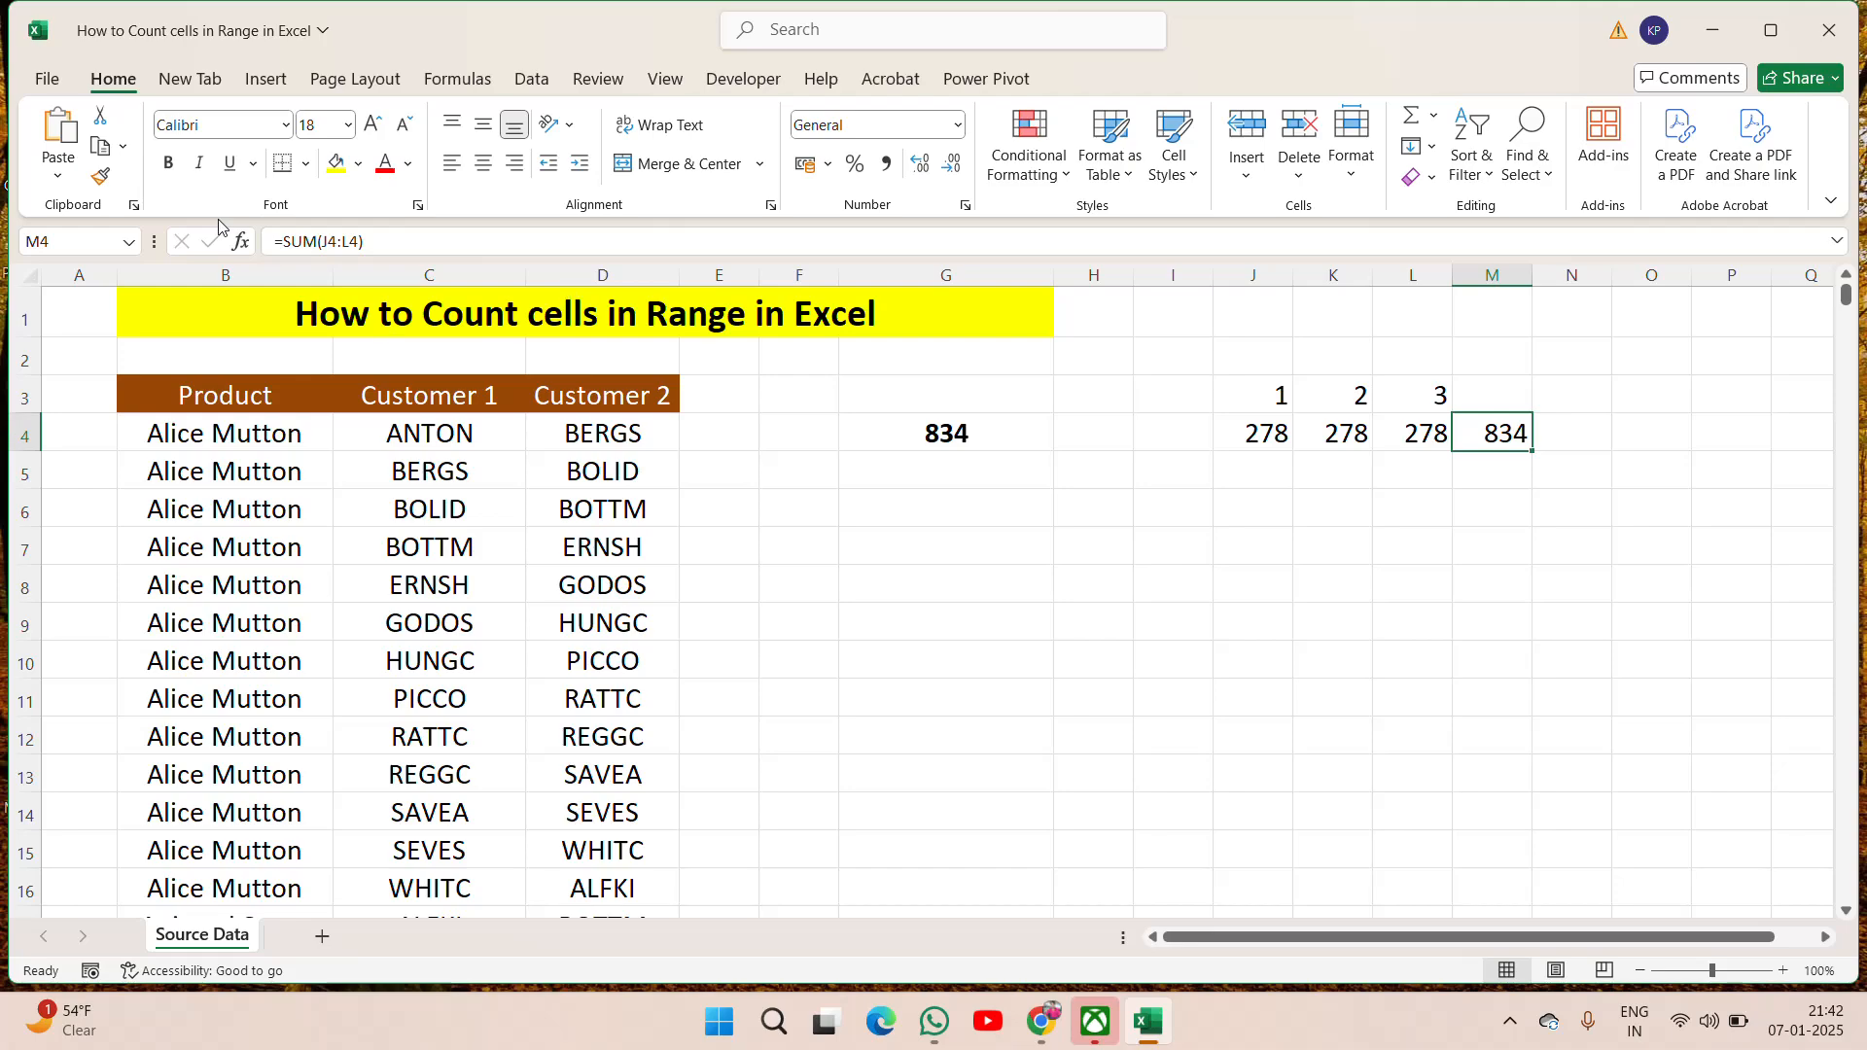
left_click(167, 163)
Review the ROWS and COLUMNS formula in G4 against the manual column counts starting in J4
left_click(201, 404)
key("Right")
key("Right")
key("Right")
key("Right")
key("Right")
key("Down")
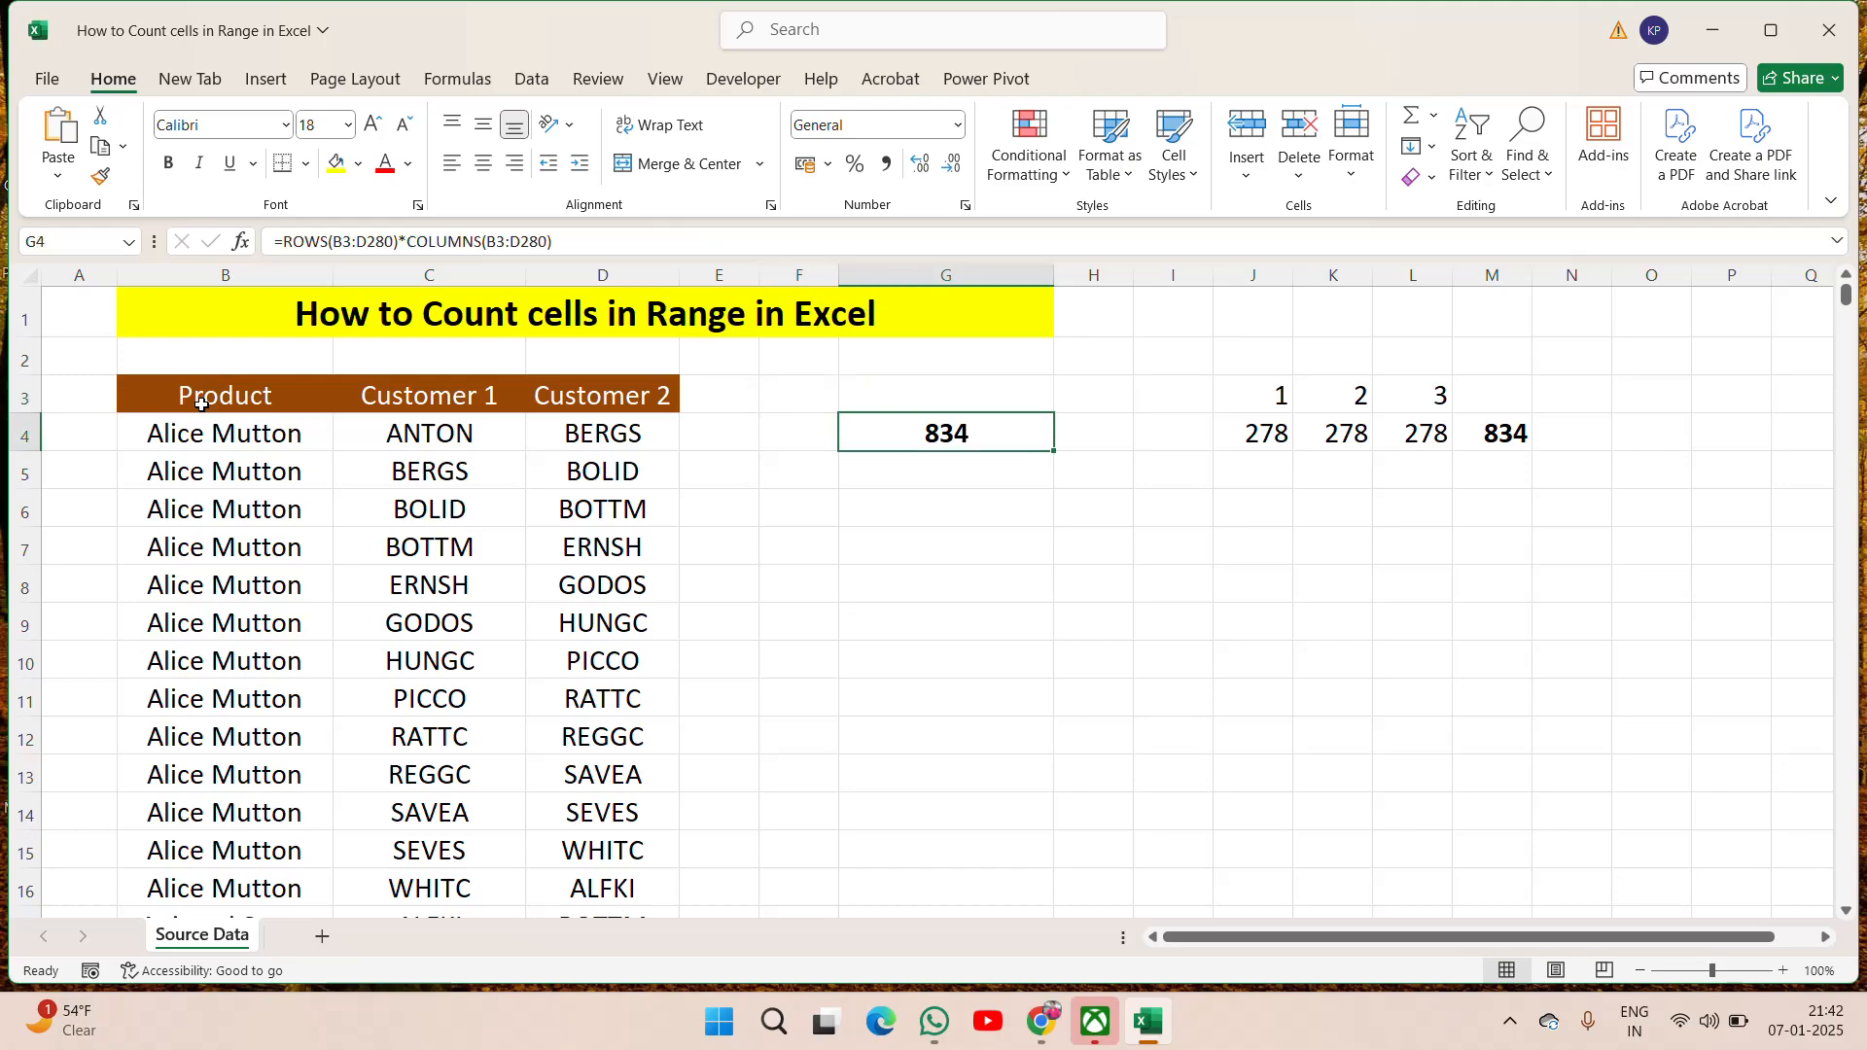
key("Right")
key("Right")
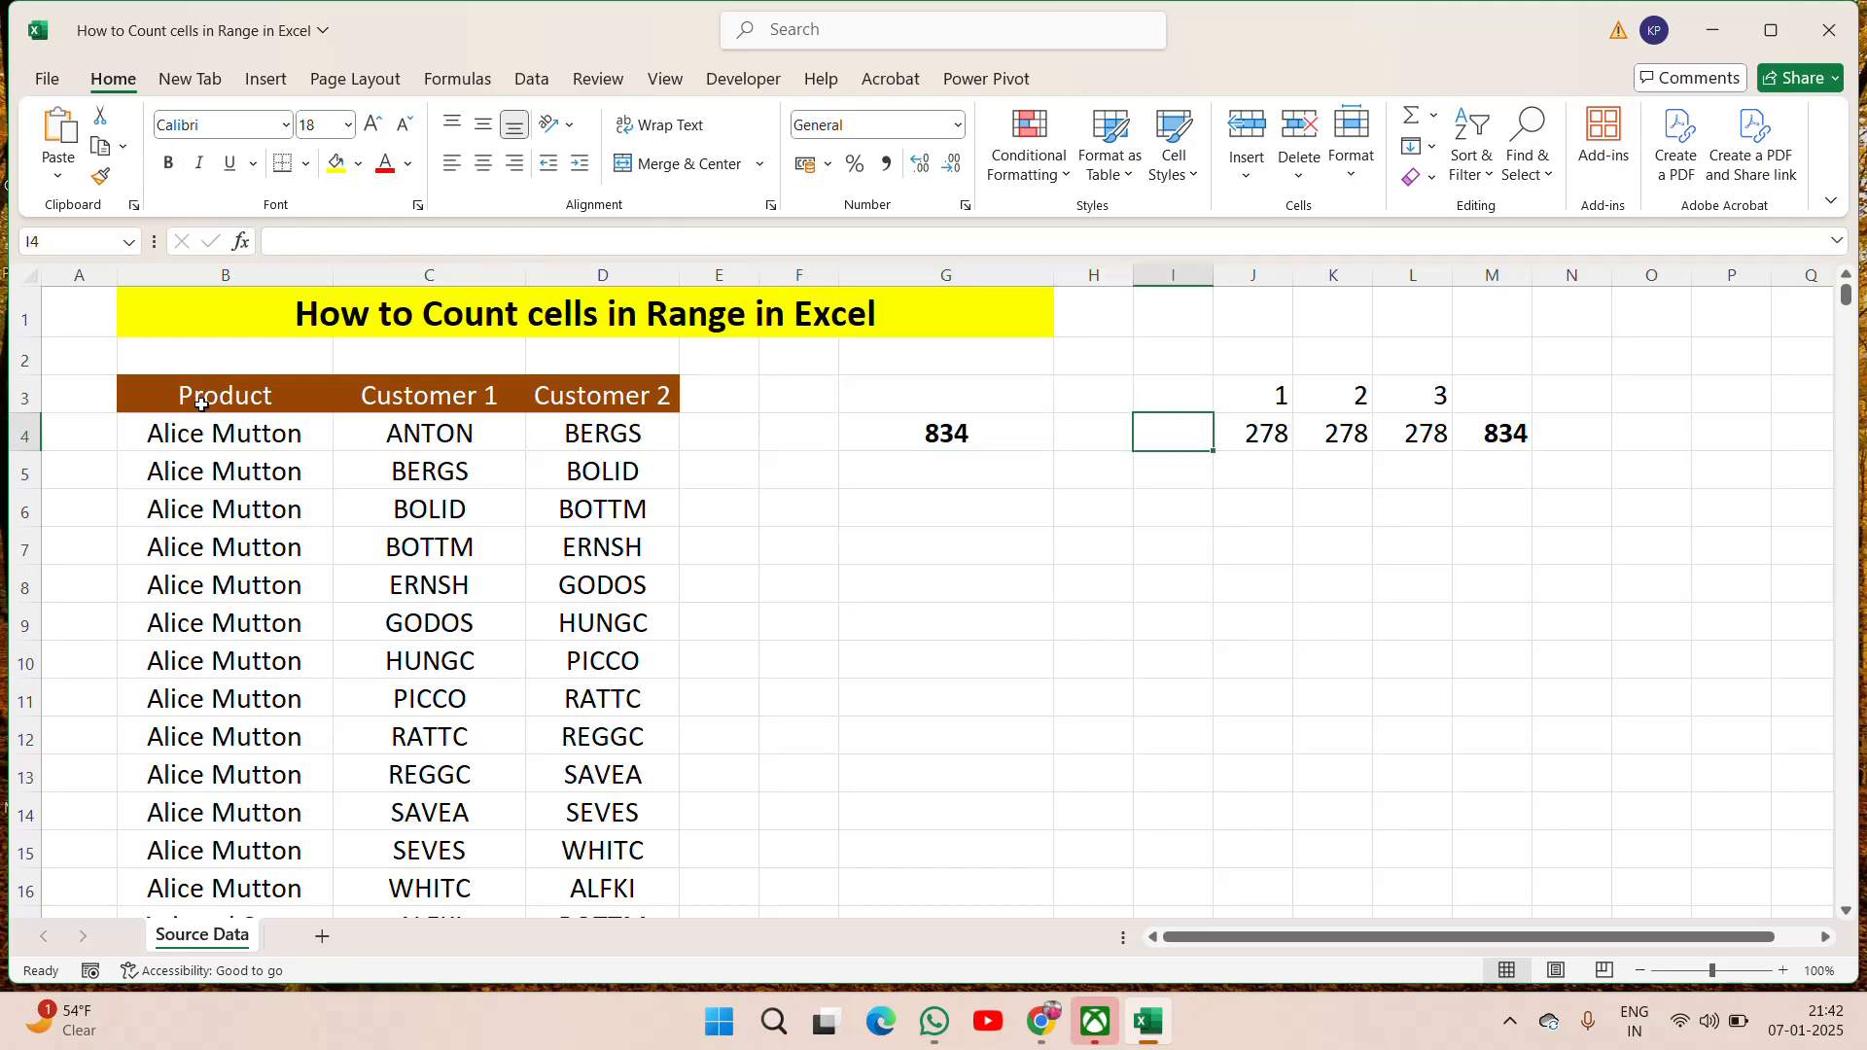
key("Right")
Clear the formula result and the manual column counts from G3:M4
key("Left")
key("Left")
key("Left")
key("Up")
key("shift+Down")
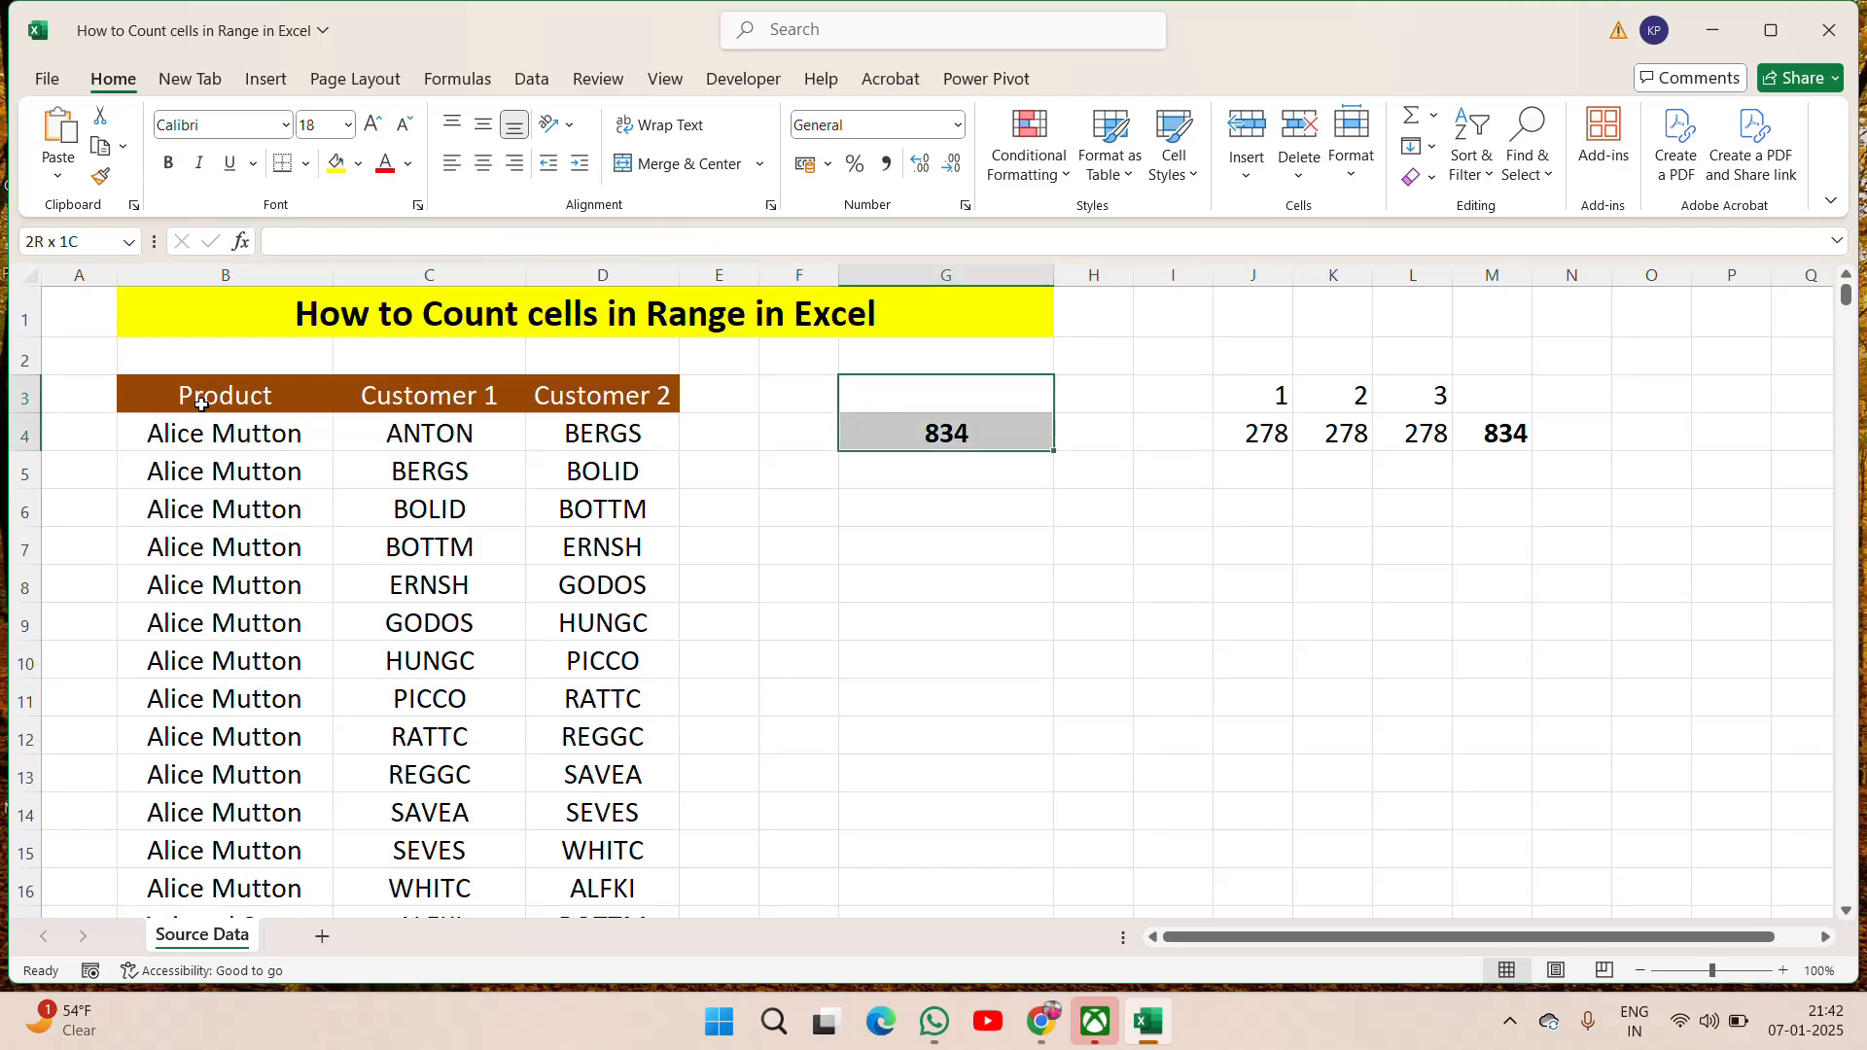
key("shift+Right")
key("shift+Right")
key("shift+Right")
key("shift+Right")
key("shift+Right")
key("shift+Right")
key("Delete")
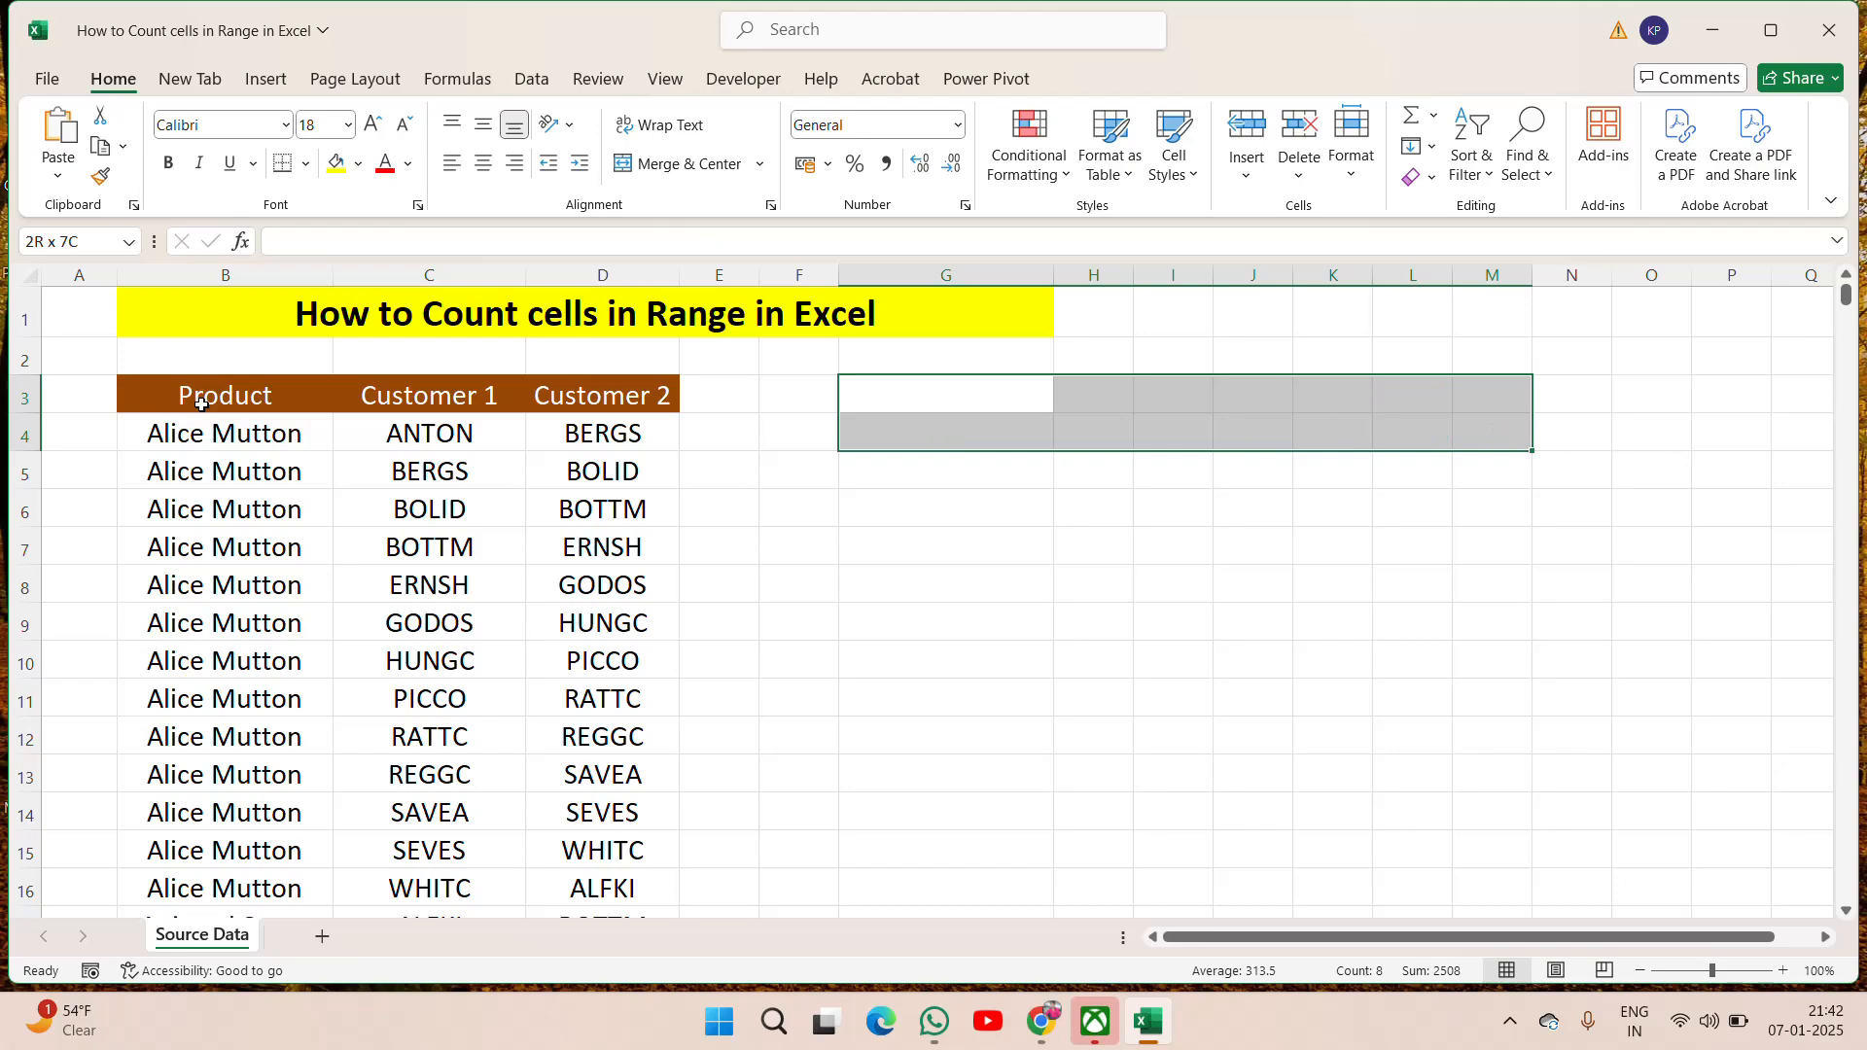
Select the Product column from its header to the last filled row to check its cell count
key("Left")
key("Left")
key("Left")
key("Left")
key("Left")
key("Left")
key("Right")
key("Down")
key("Up")
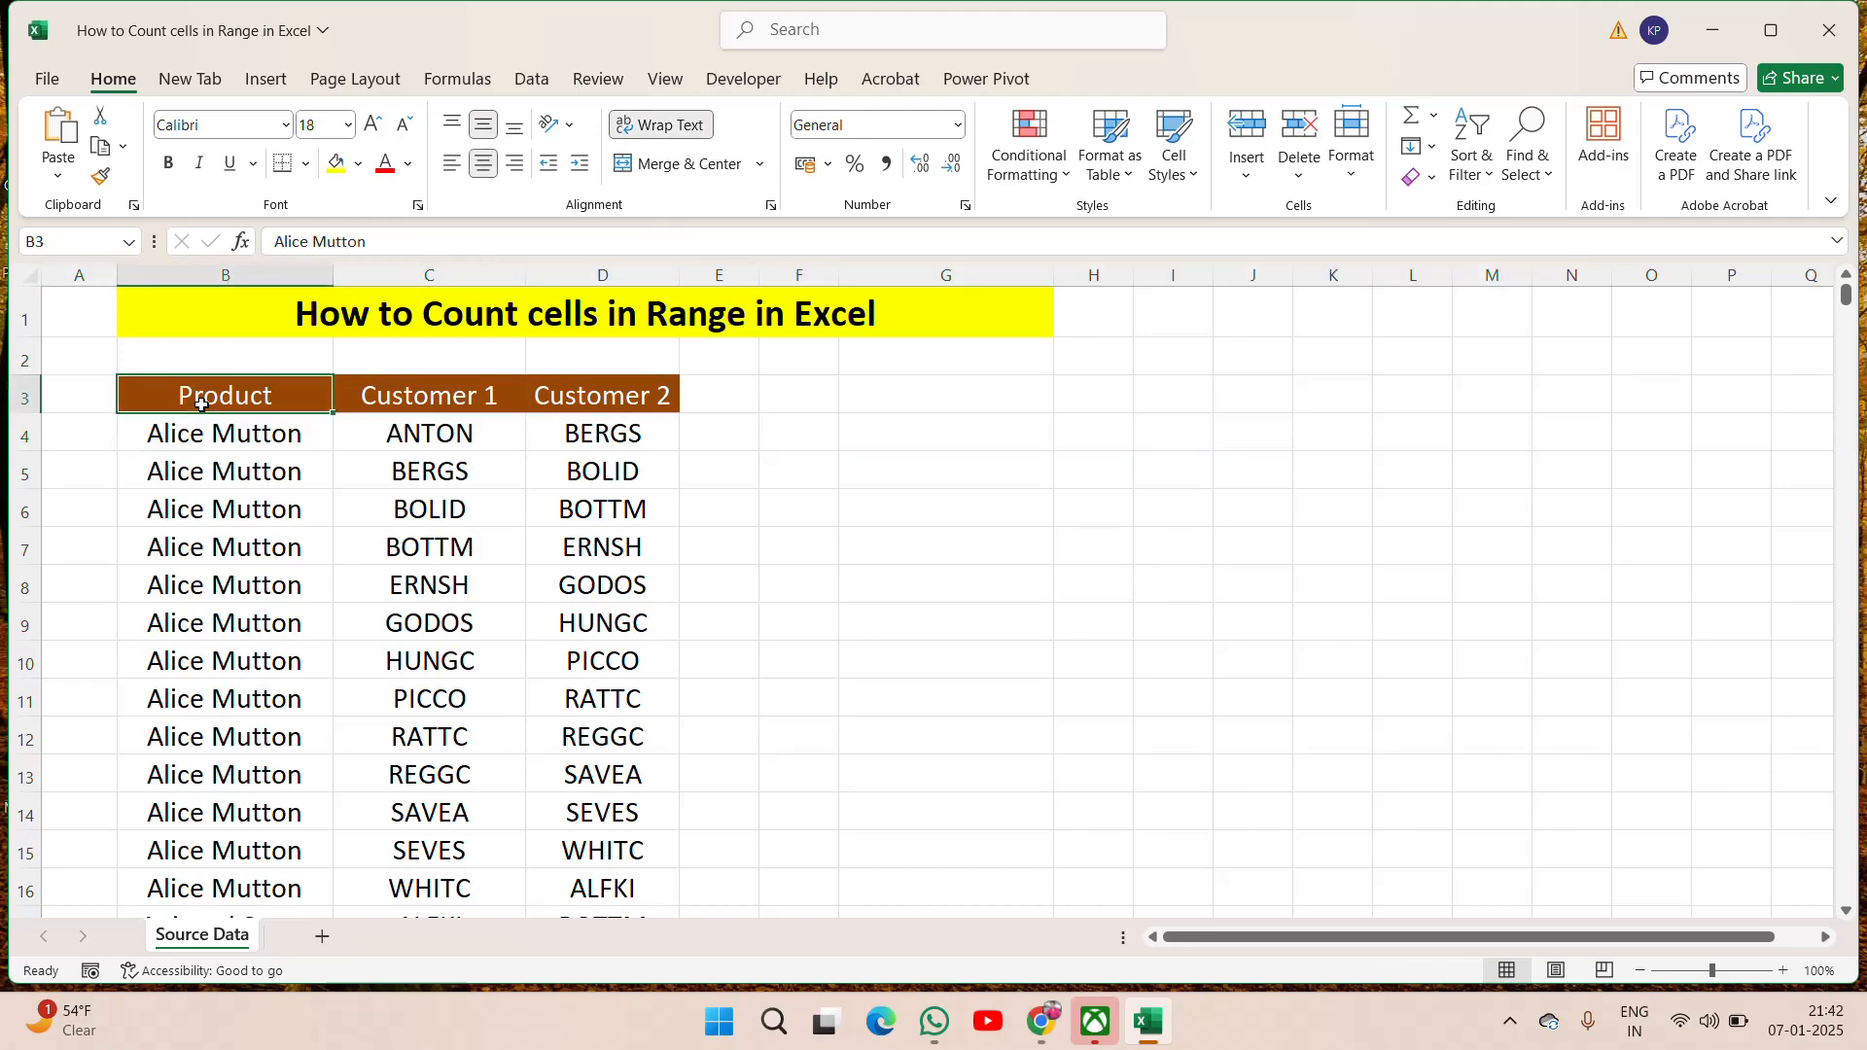
key("ctrl+shift+Down")
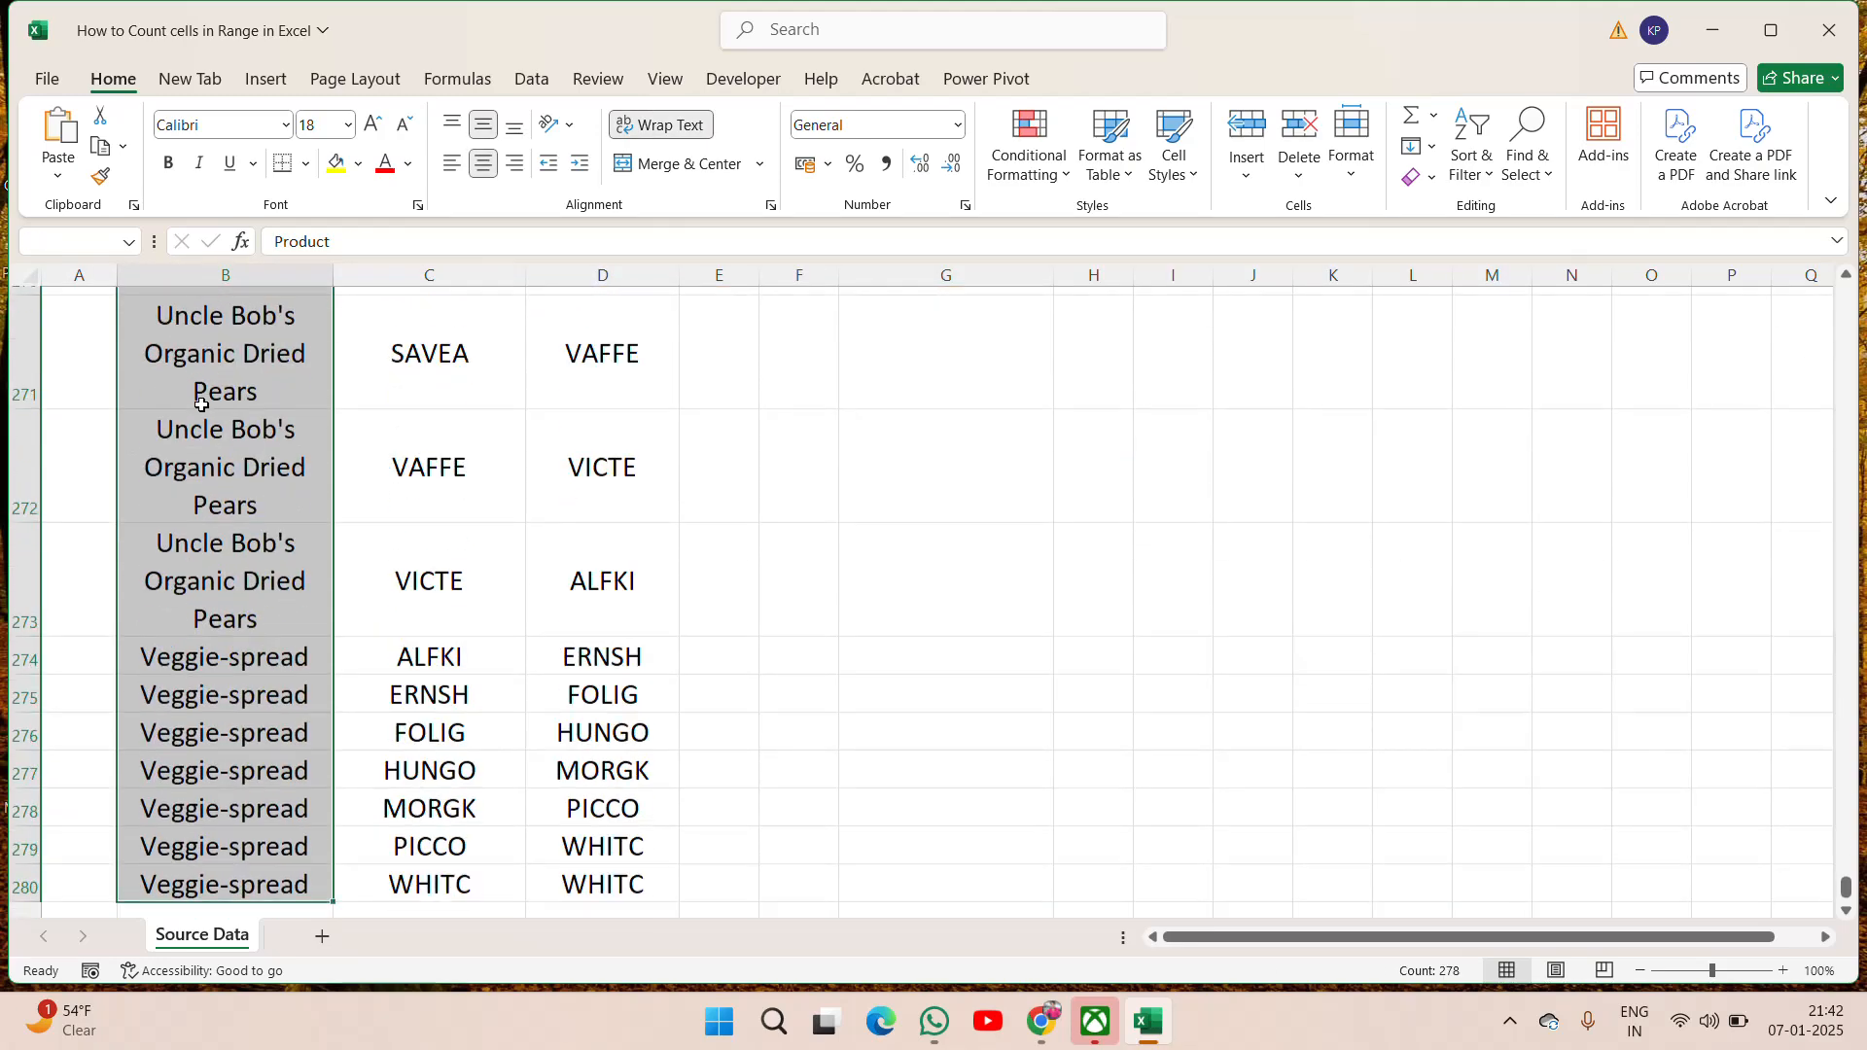
key("ctrl+shift+Up")
key("Right")
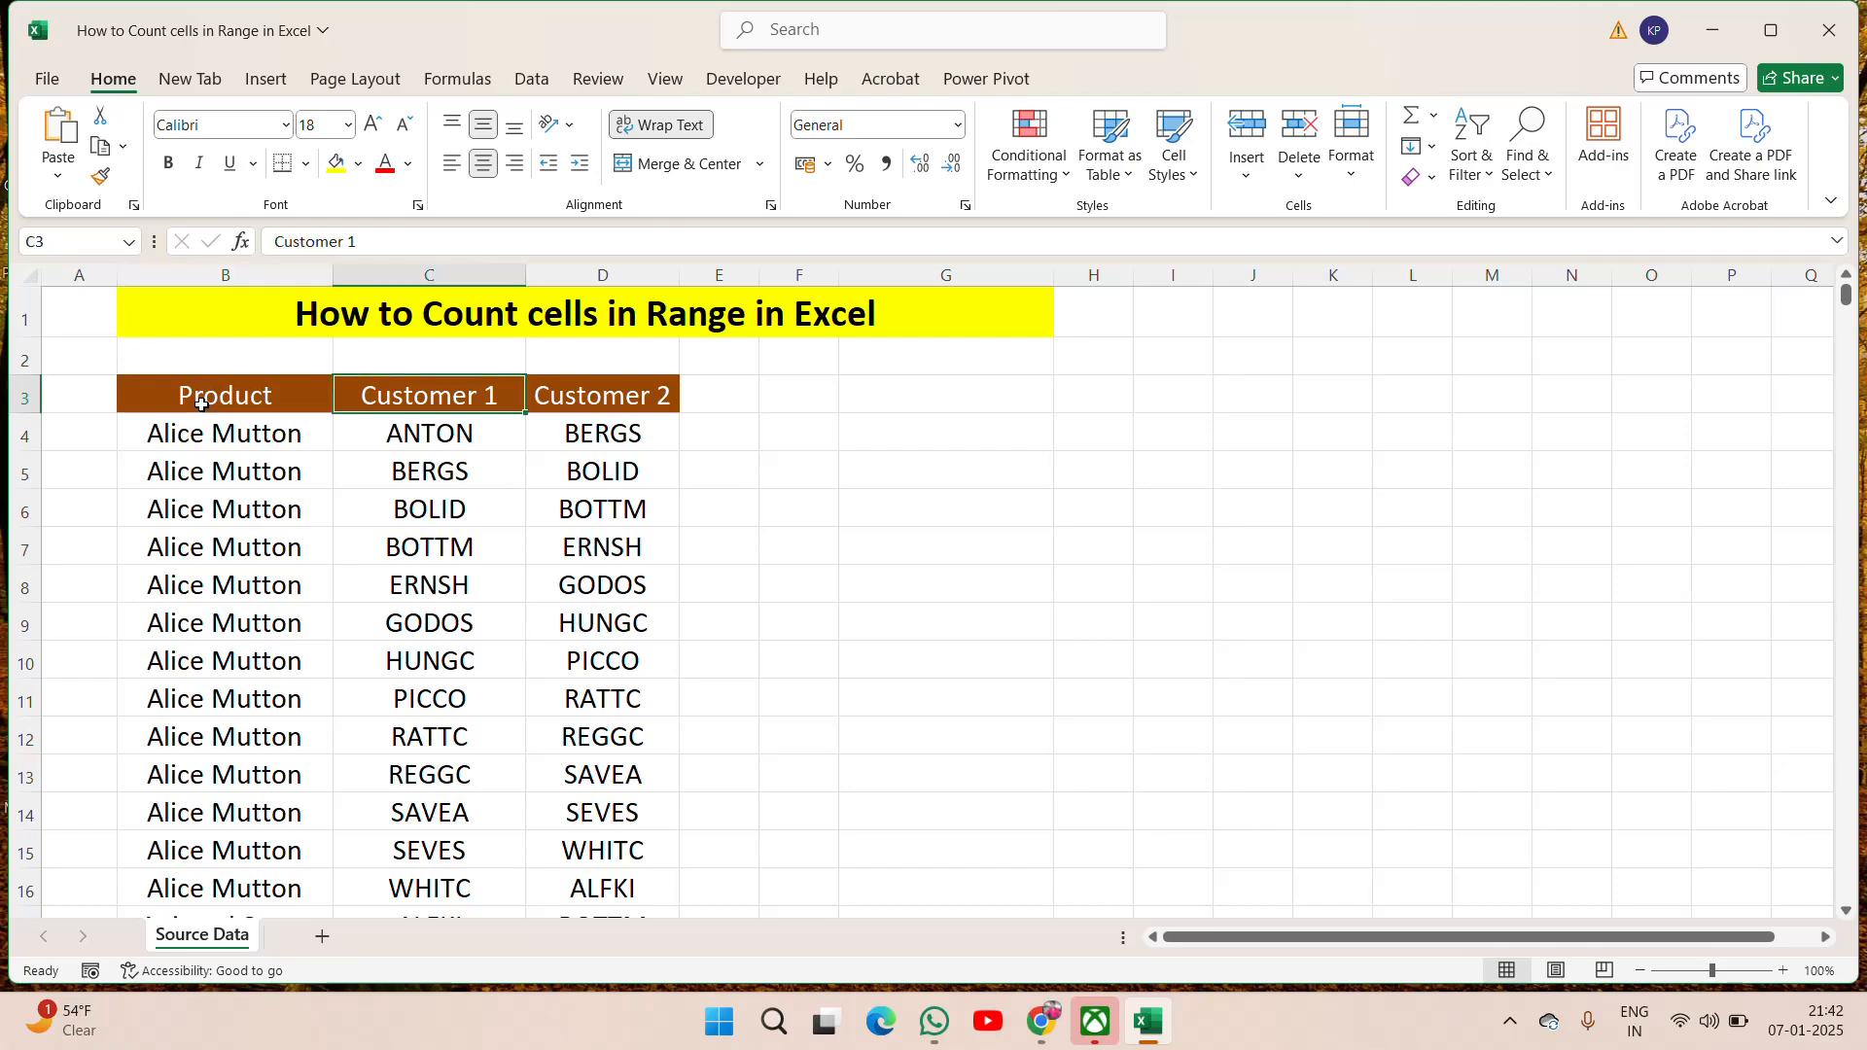
key("Right")
key("Right")
key("Right")
key("Left")
key("Left")
key("Left")
key("Left")
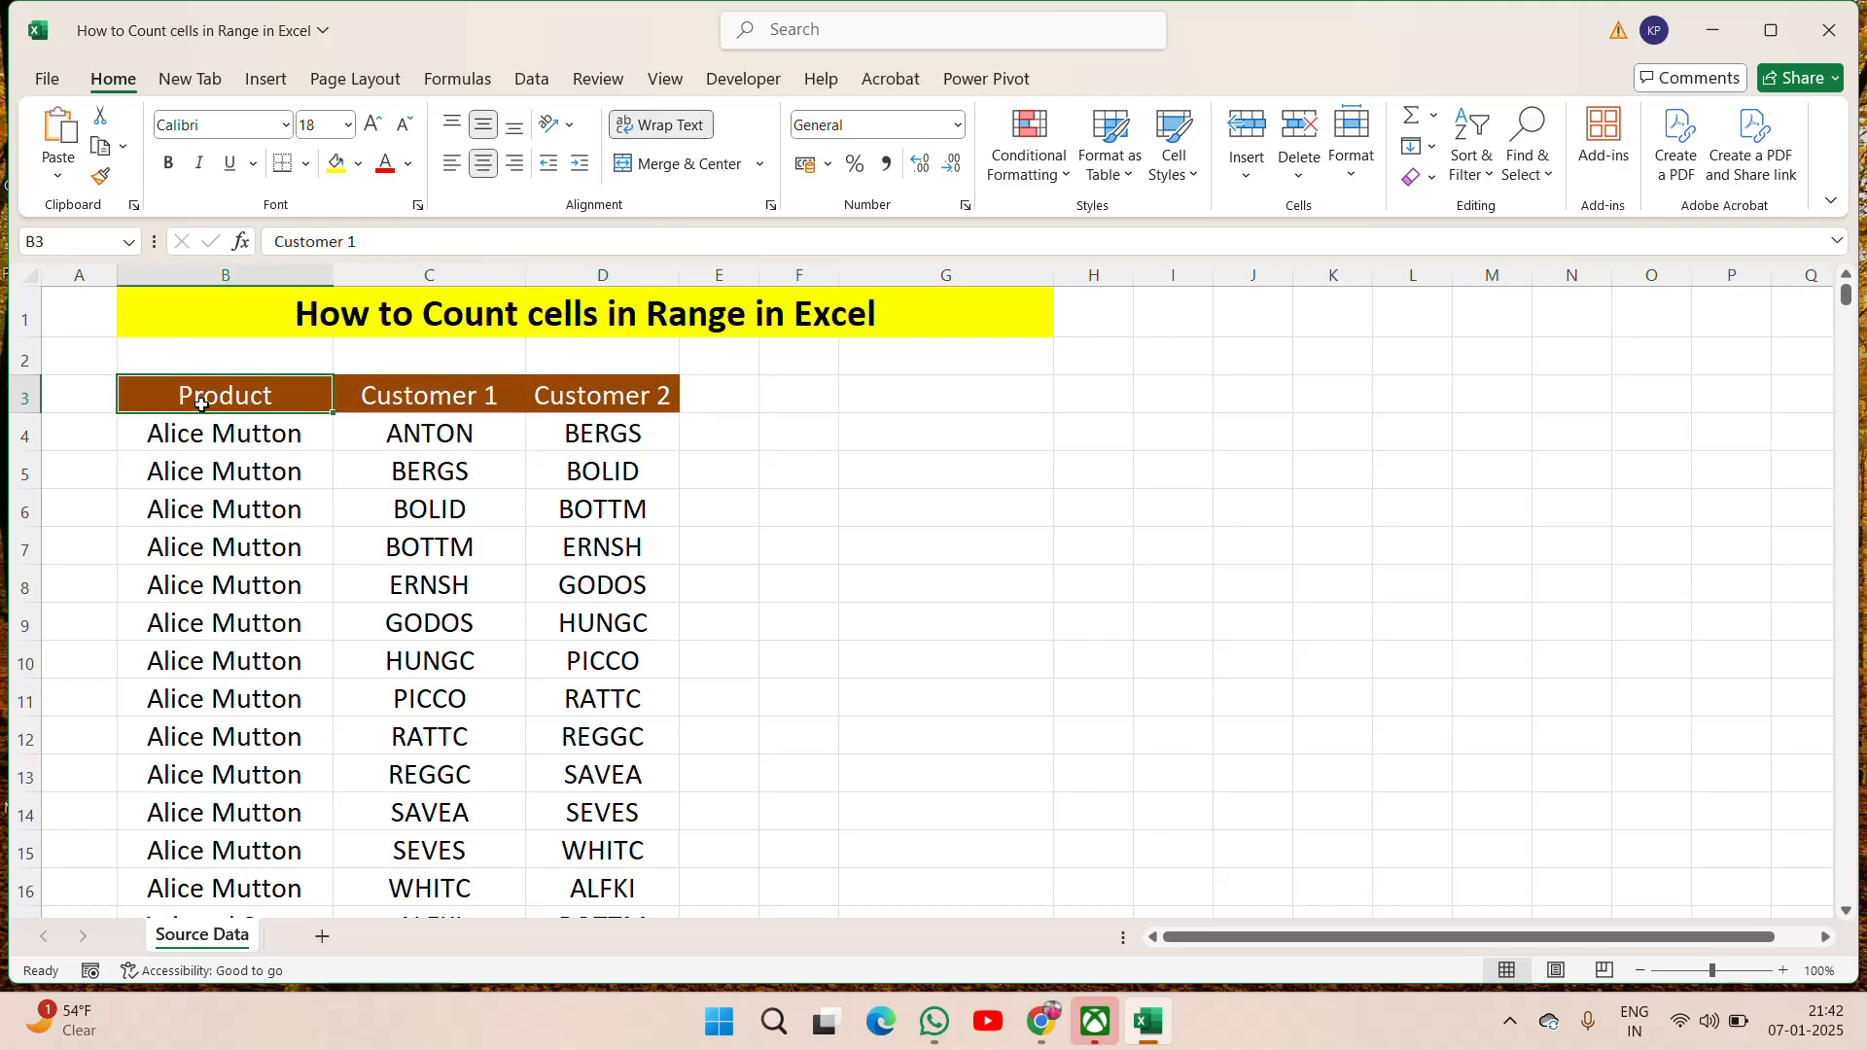
Begin a new formula in G4 with the ROWS function
key("Right")
key("Right")
key("Right")
key("Right")
key("Right")
key("Down")
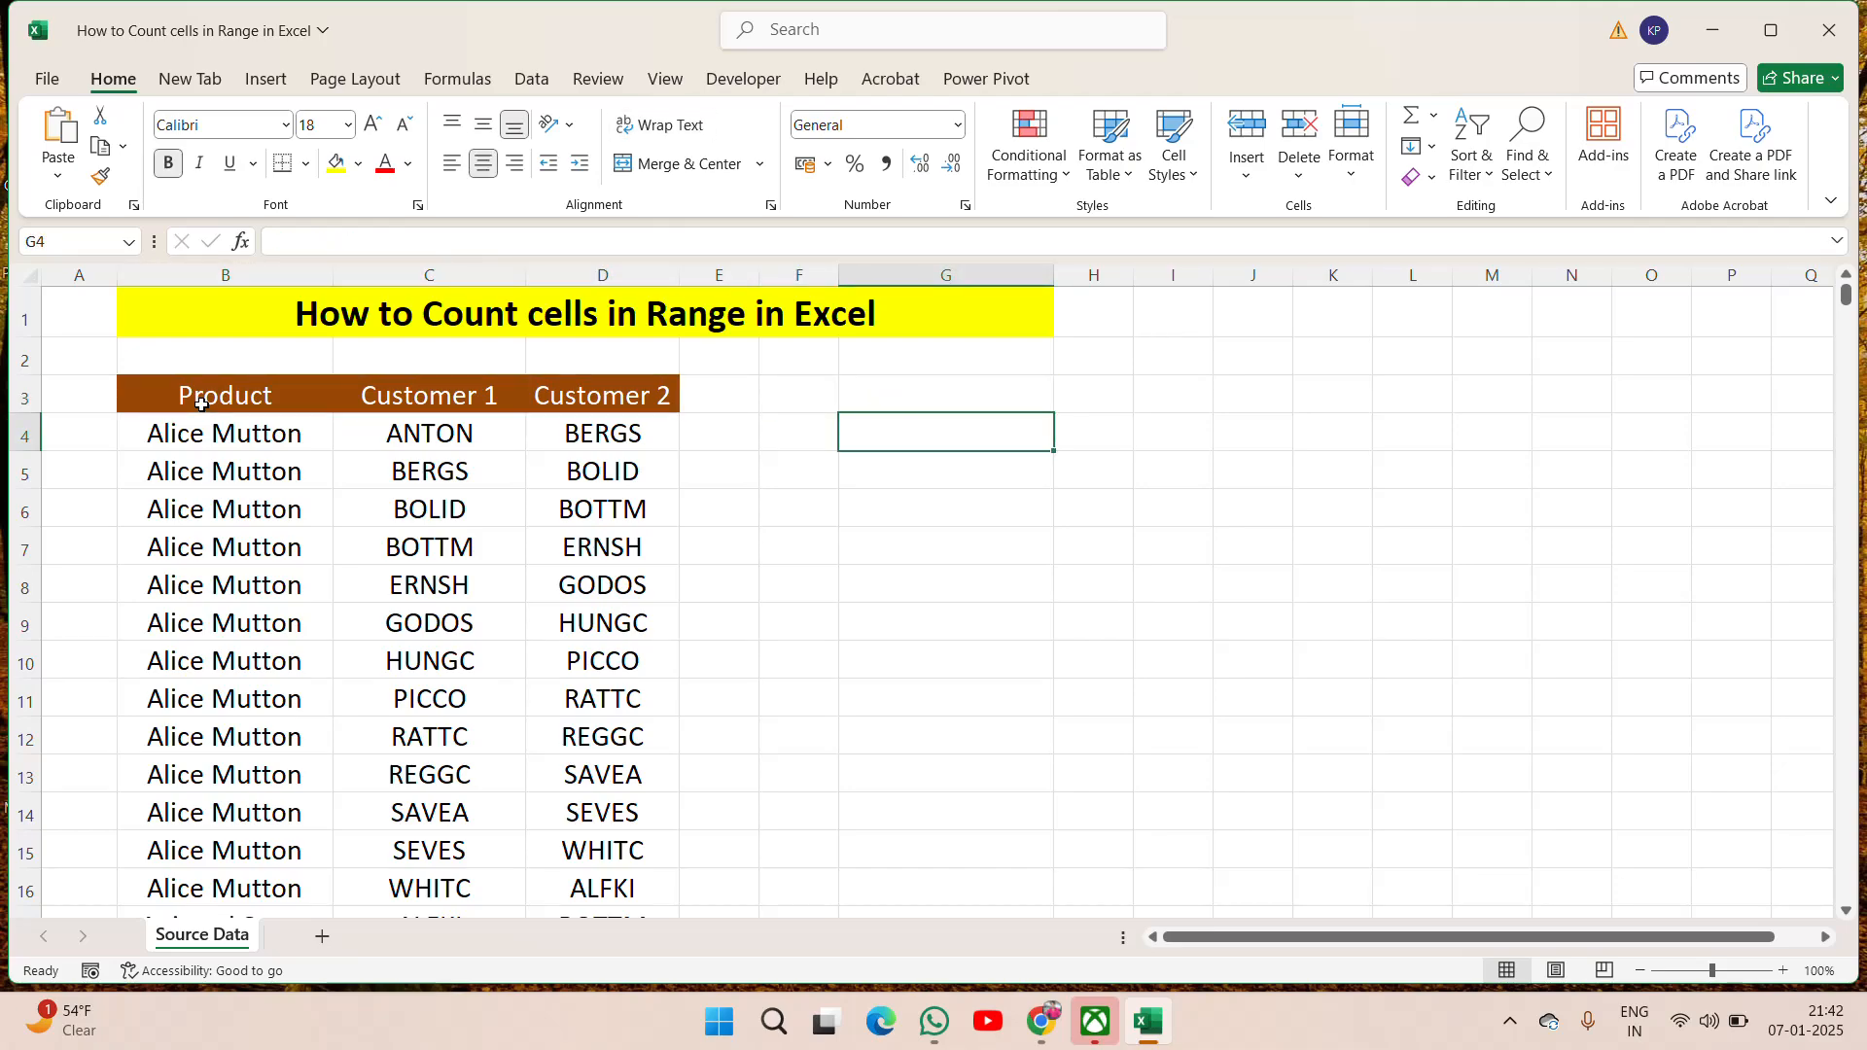
type("=row")
key("Down")
key("Tab")
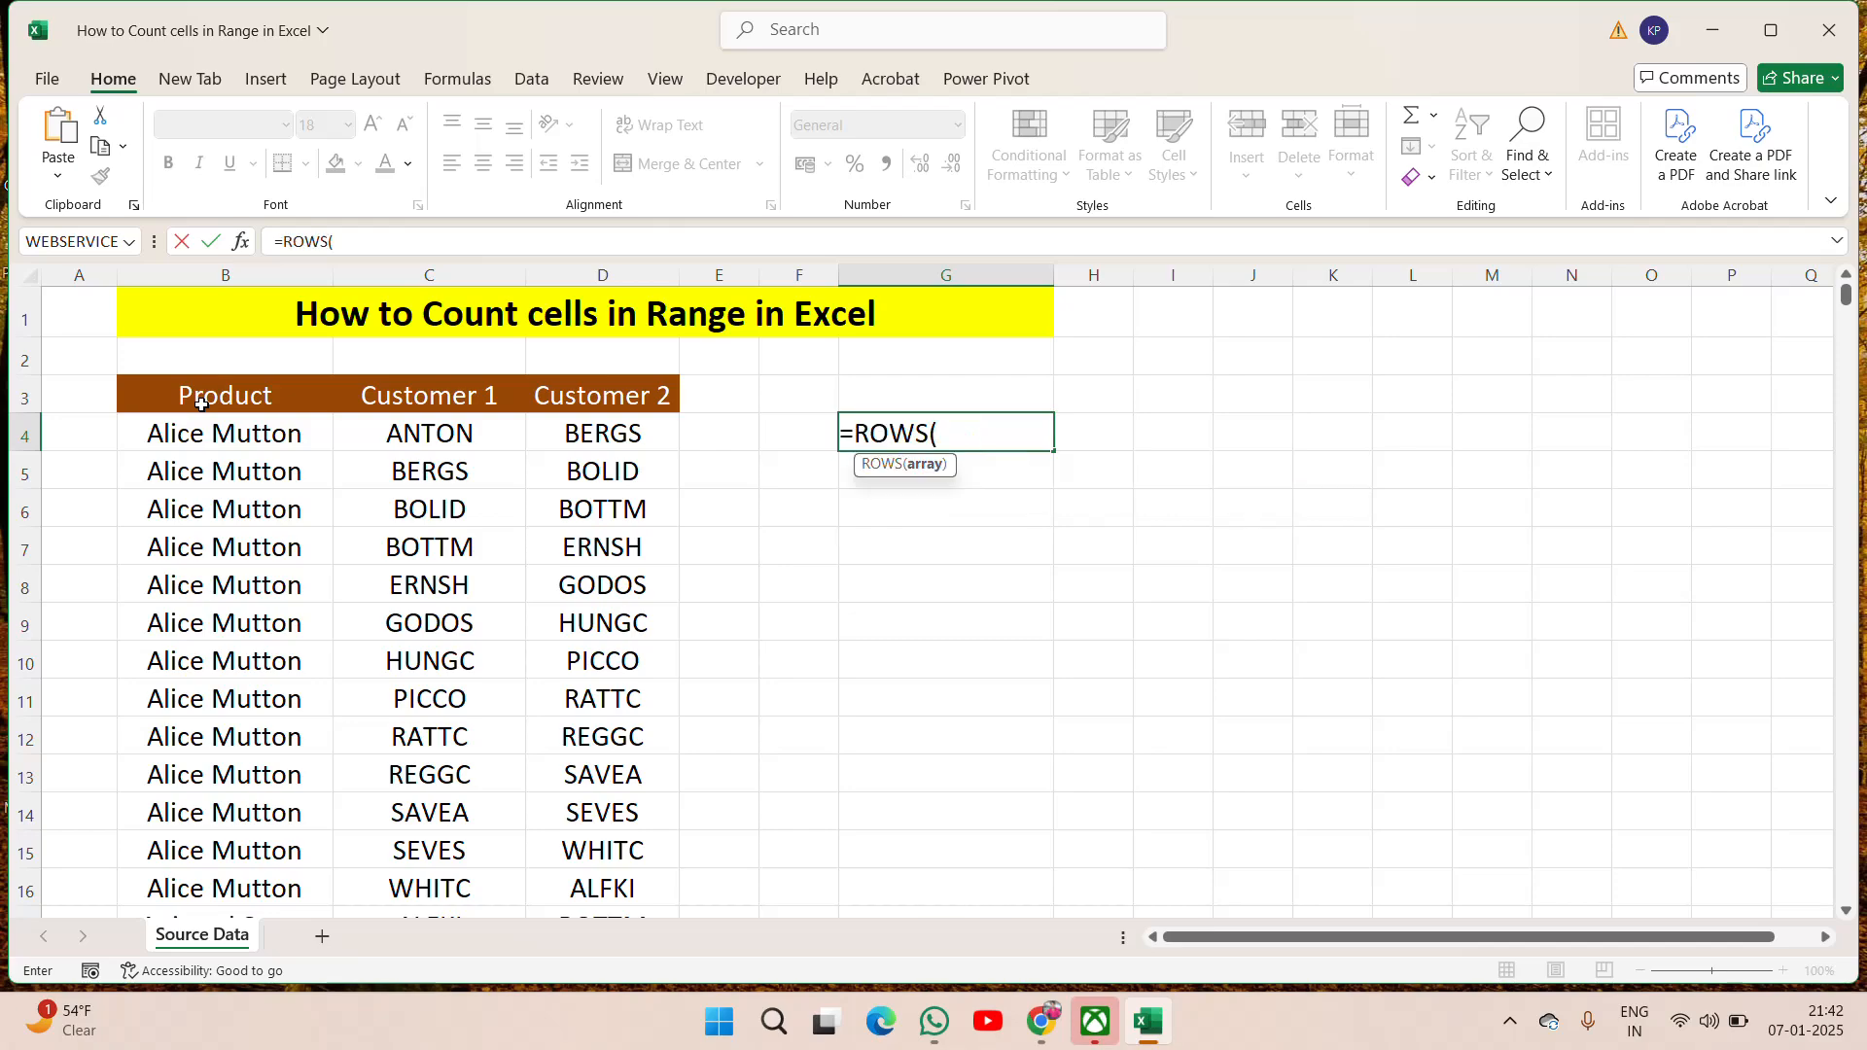
Give ROWS the data range B4:D280 without the headers, close the function and add a multiplication operator
key("Left")
key("Left")
key("Left")
key("Left")
key("Left")
key("Left")
key("Up")
key("Right")
key("Down")
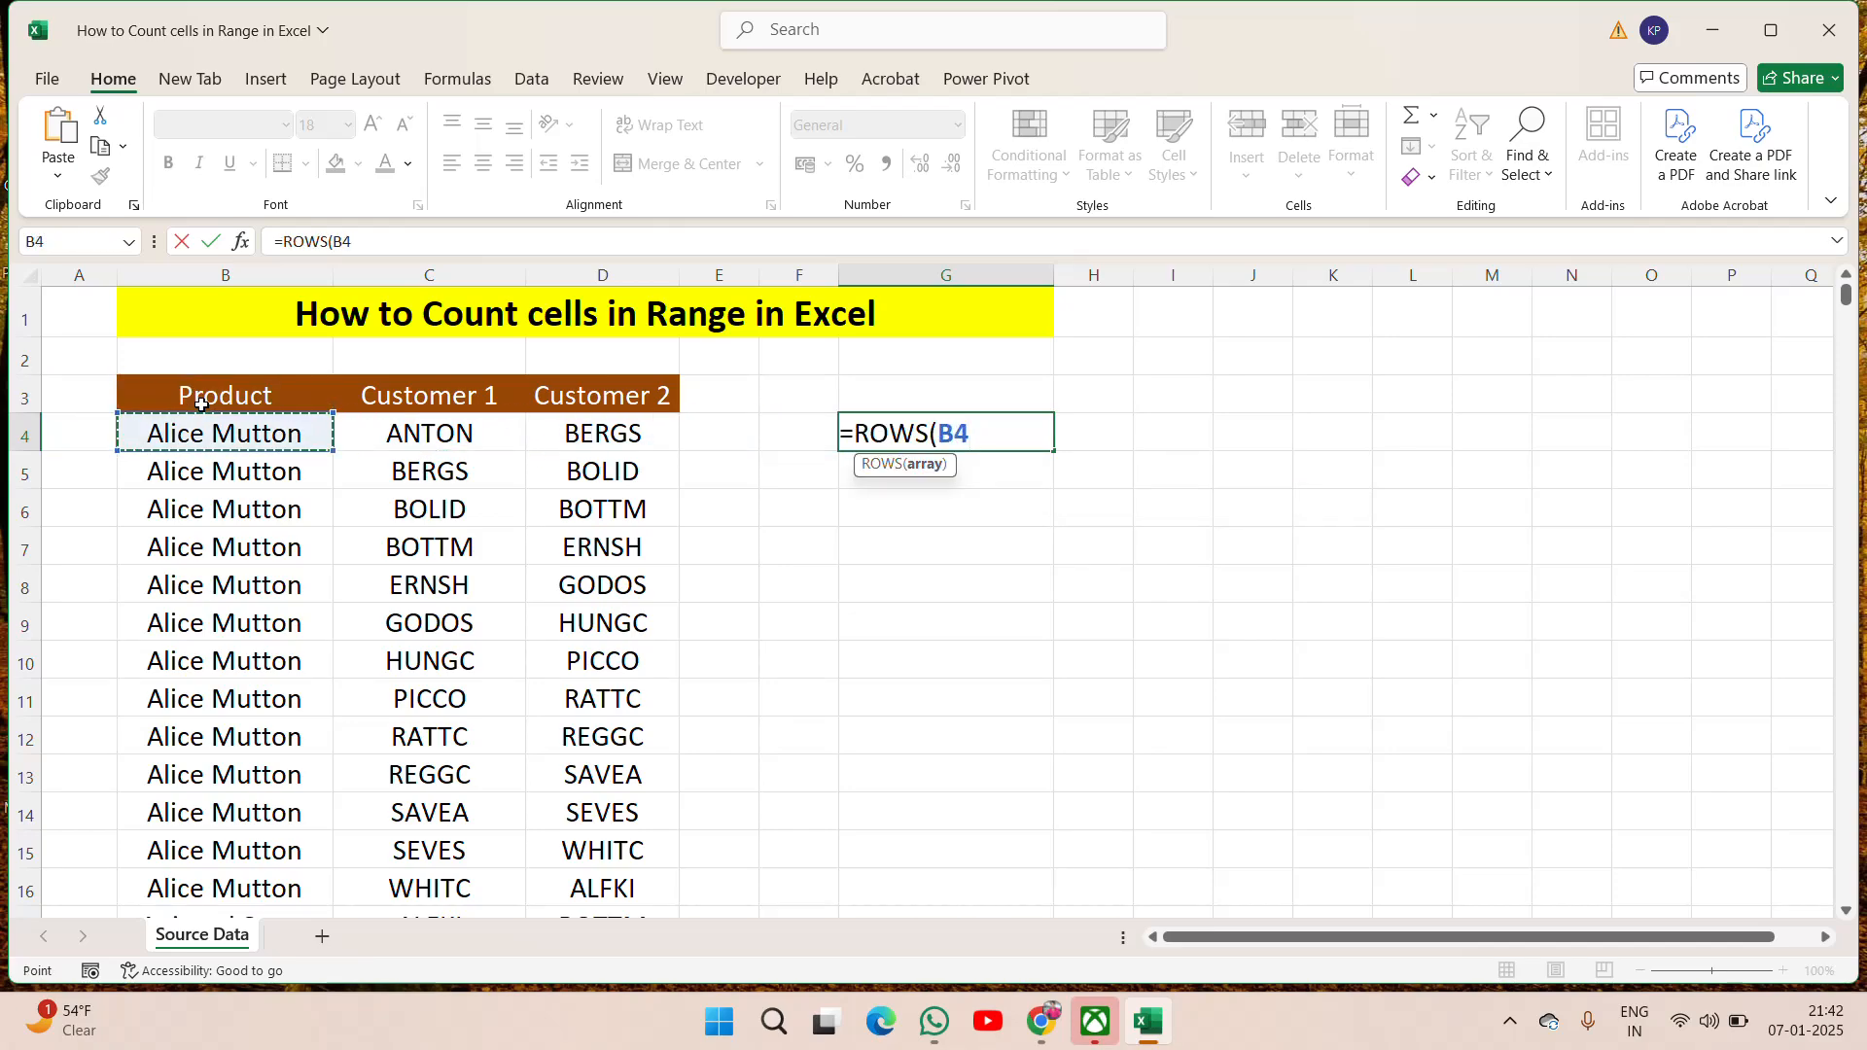
key("shift+Right")
key("shift+Right")
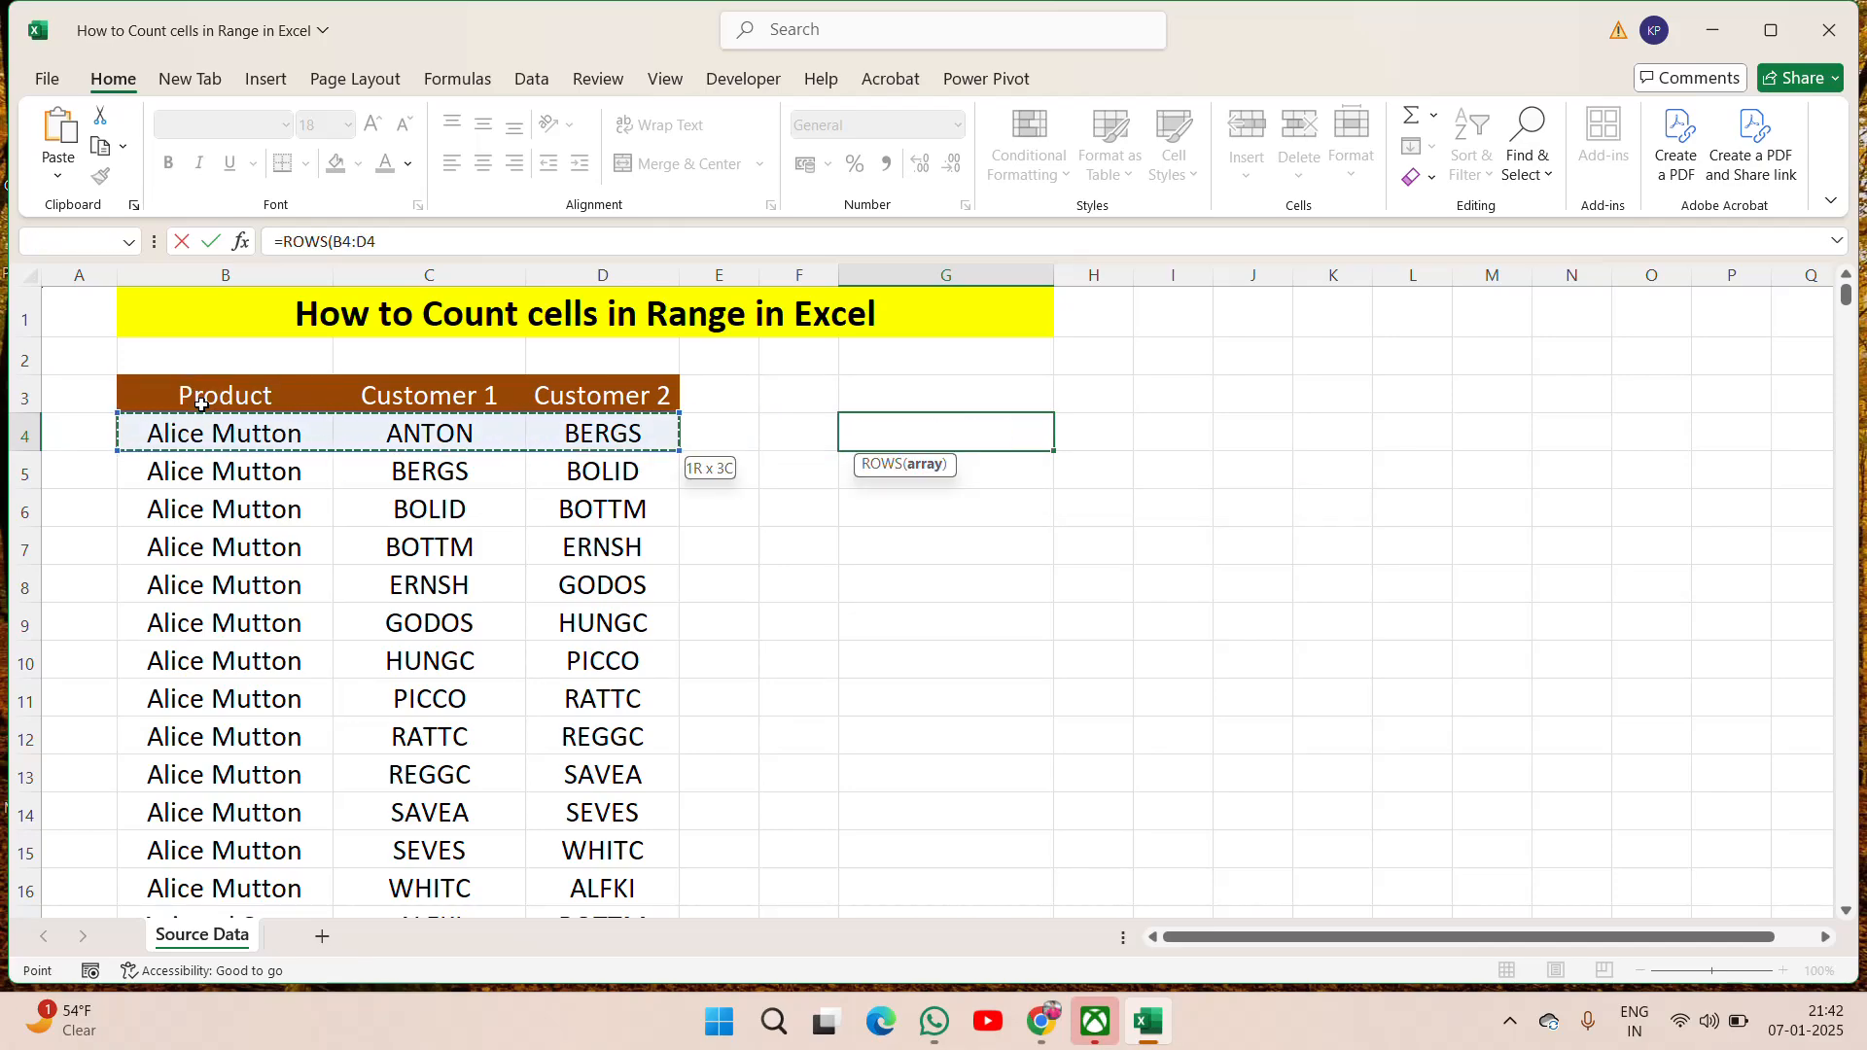
key("ctrl+shift+Down")
type(")*")
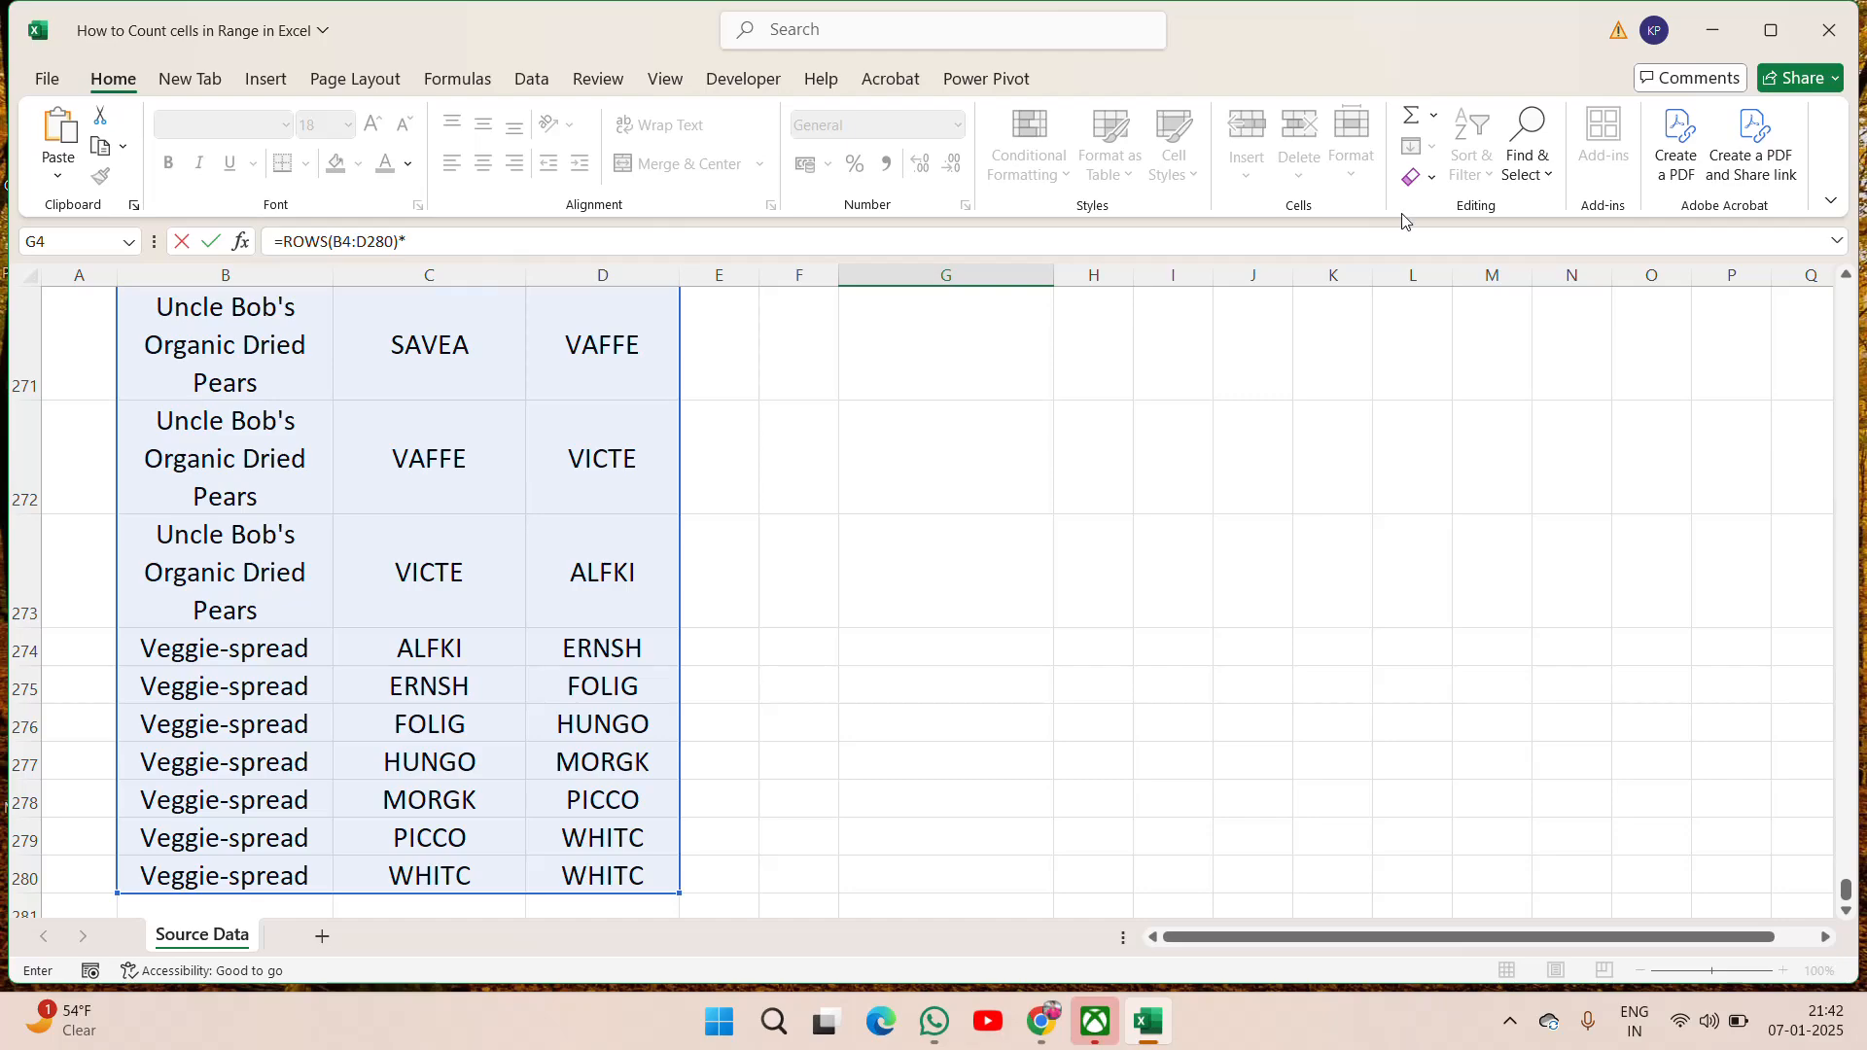
Complete the G4 formula by multiplying with COLUMNS over B4:D280, giving =ROWS(B4:D280)*COLUMNS(B4:D280)
left_click_drag(1846, 886, 1861, 238)
type("*")
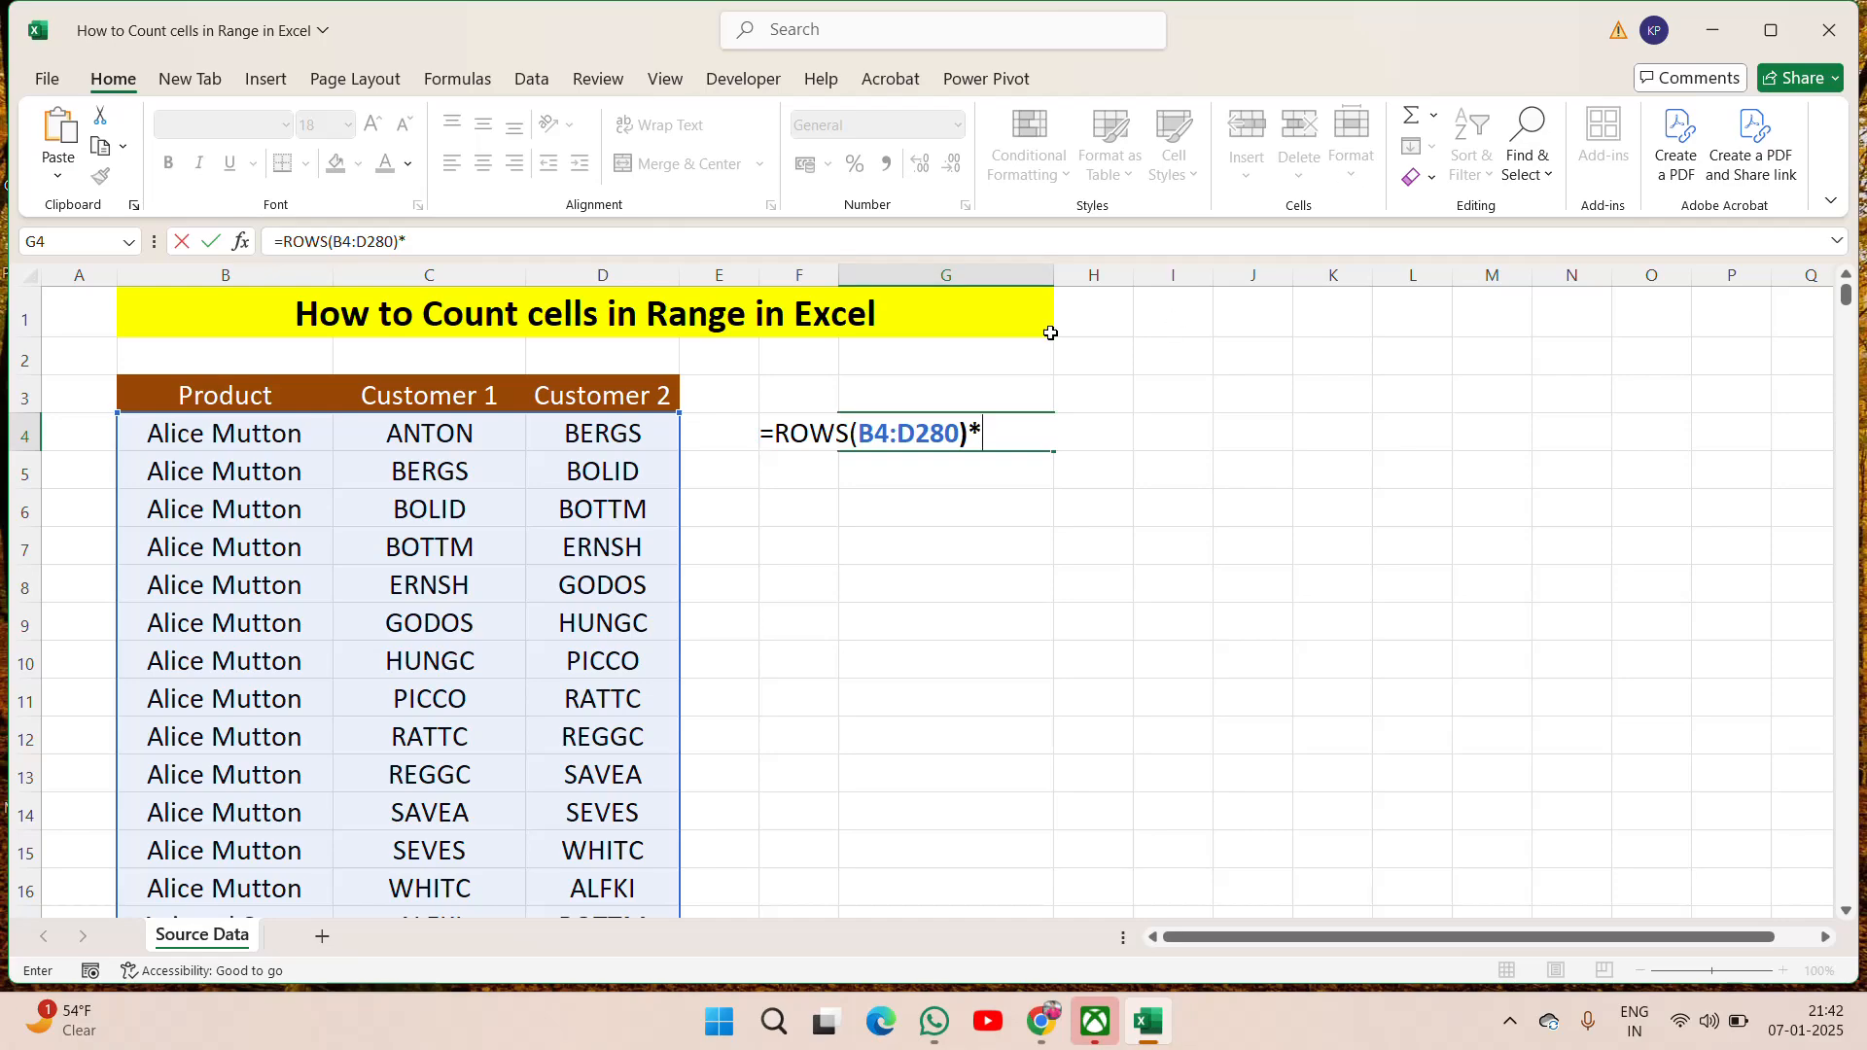
type("col")
key("Down")
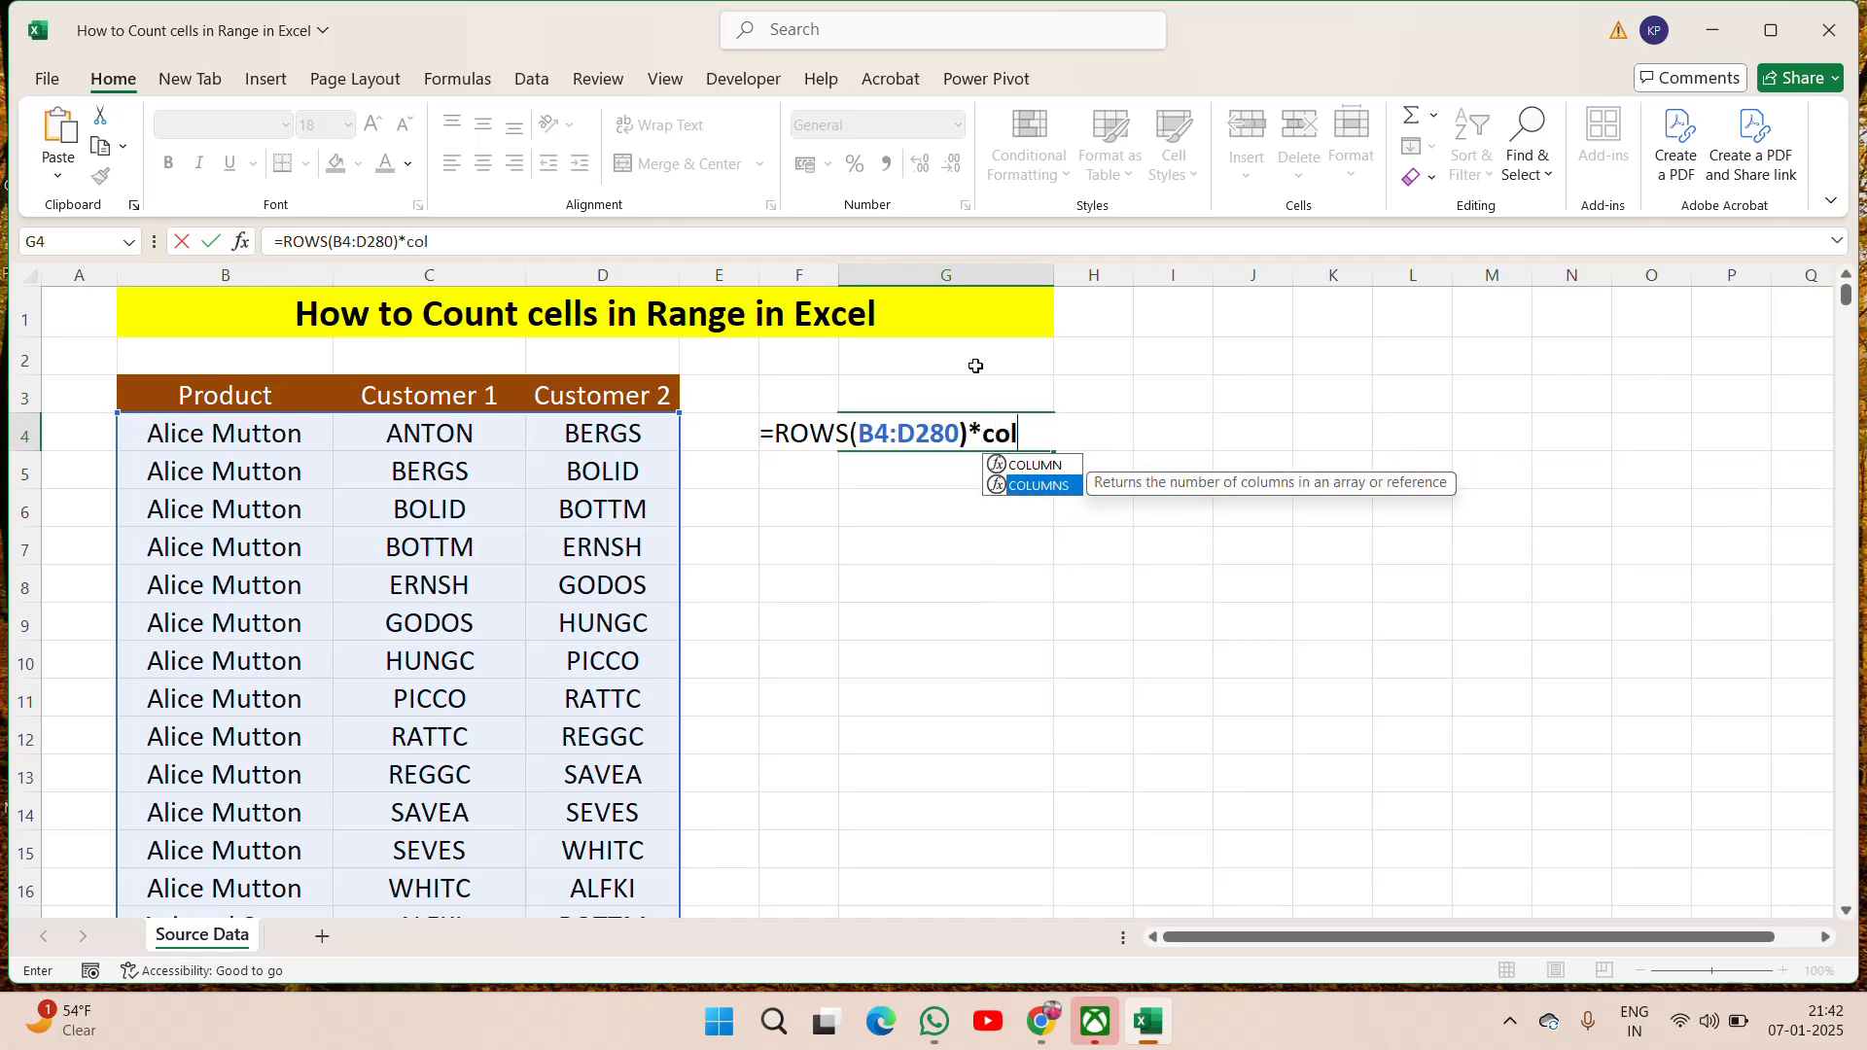
key("Tab")
left_click(209, 424)
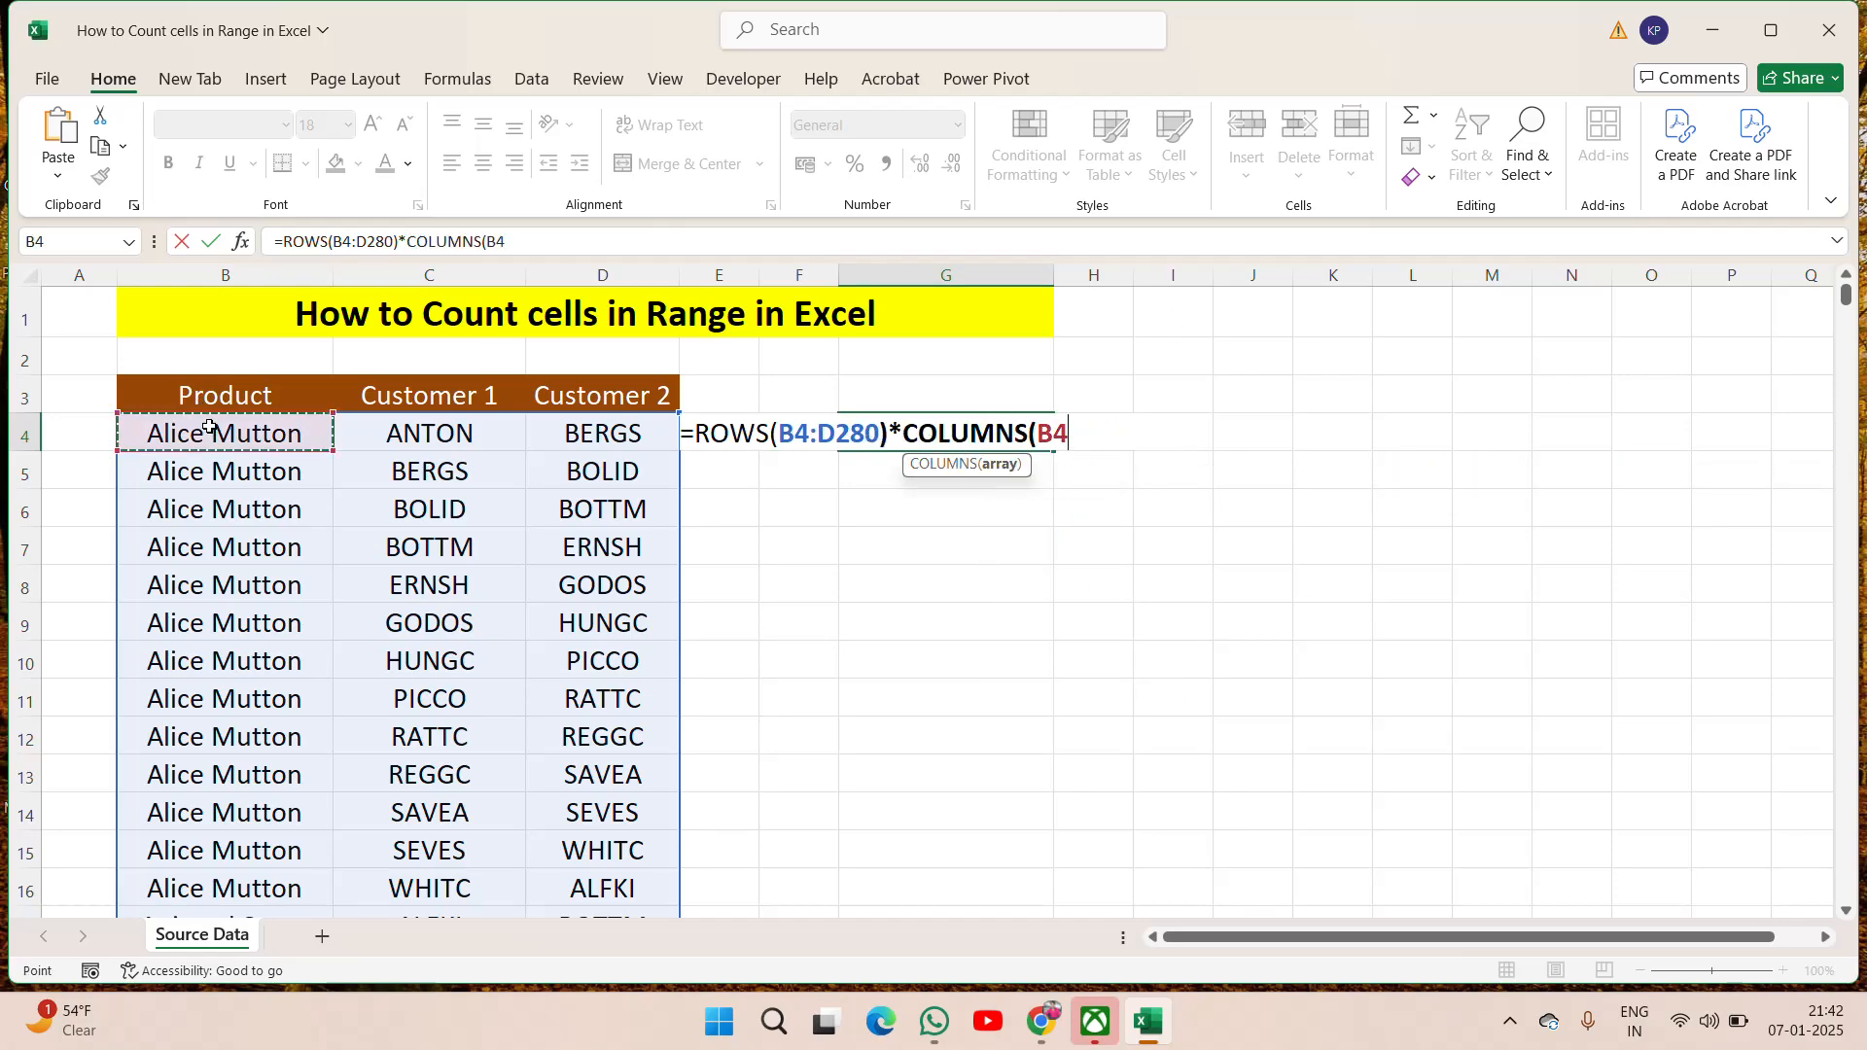
key("ctrl+shift+Right")
key("ctrl+shift+Down")
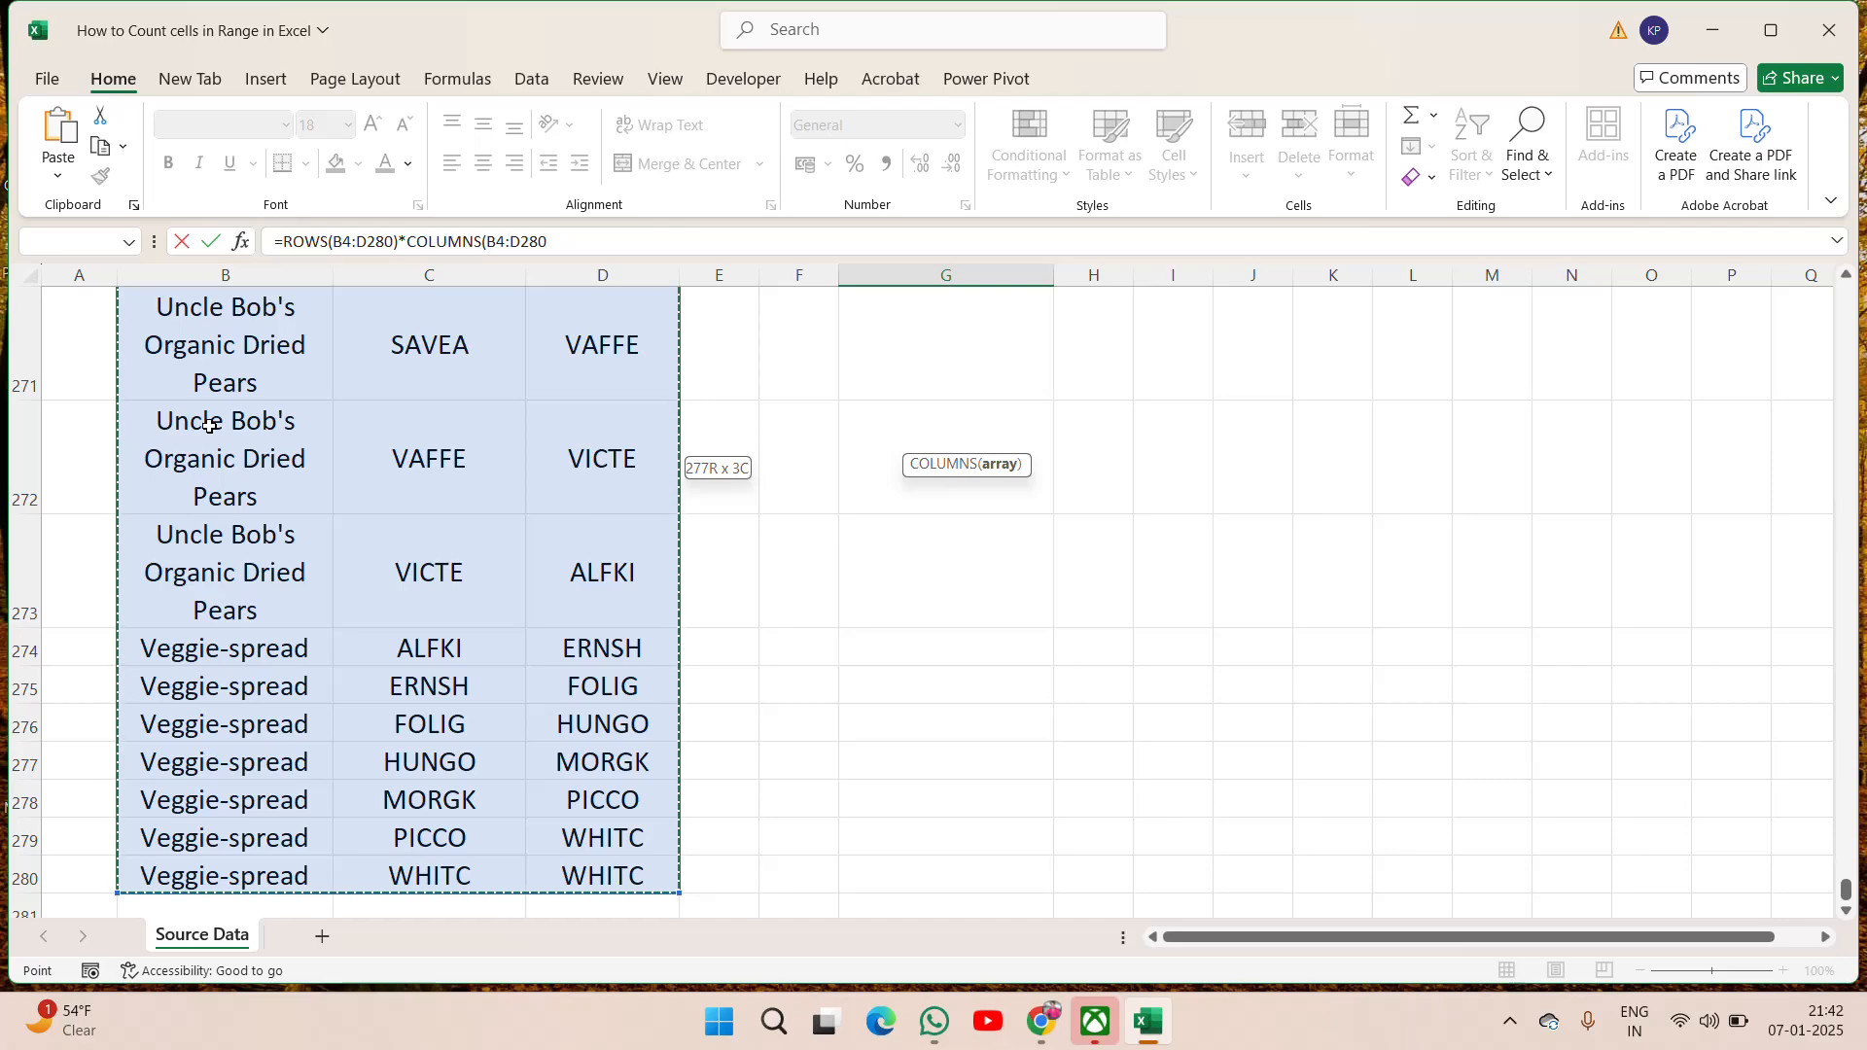
key("Return")
scroll(209, 425, "up", 2)
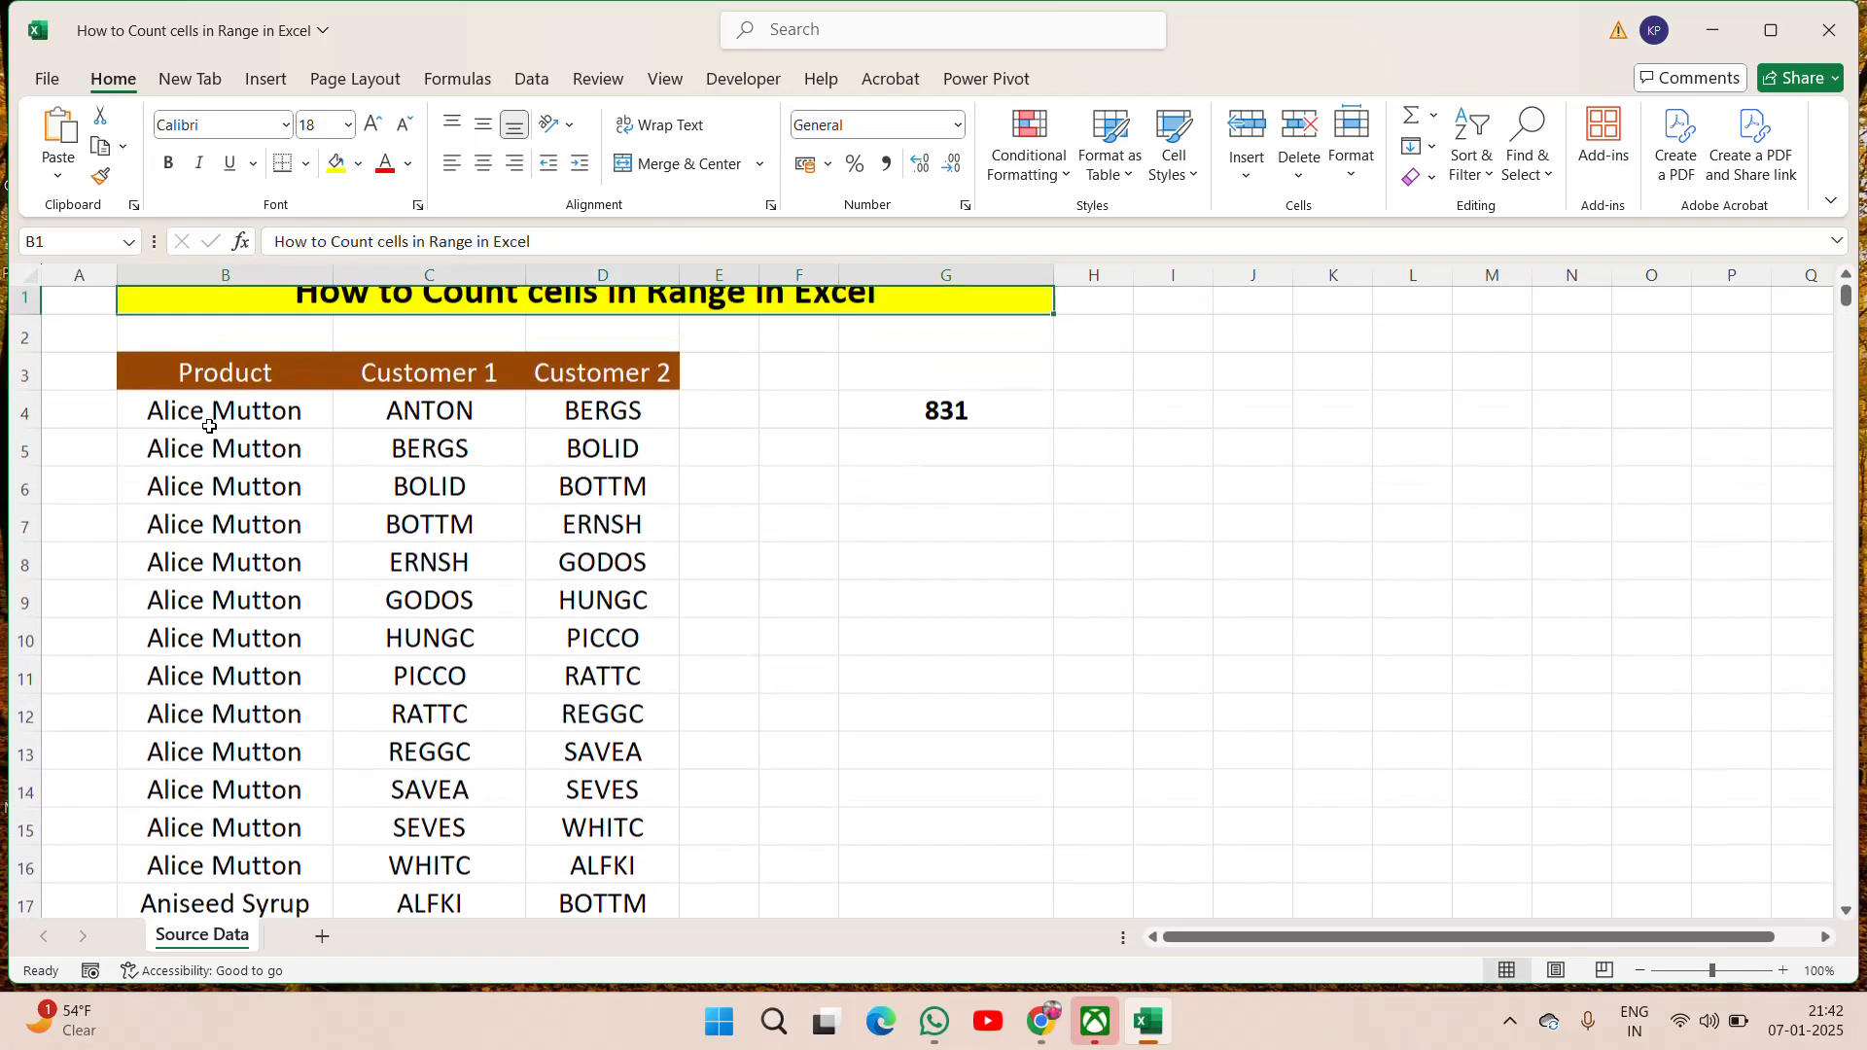
key("Up")
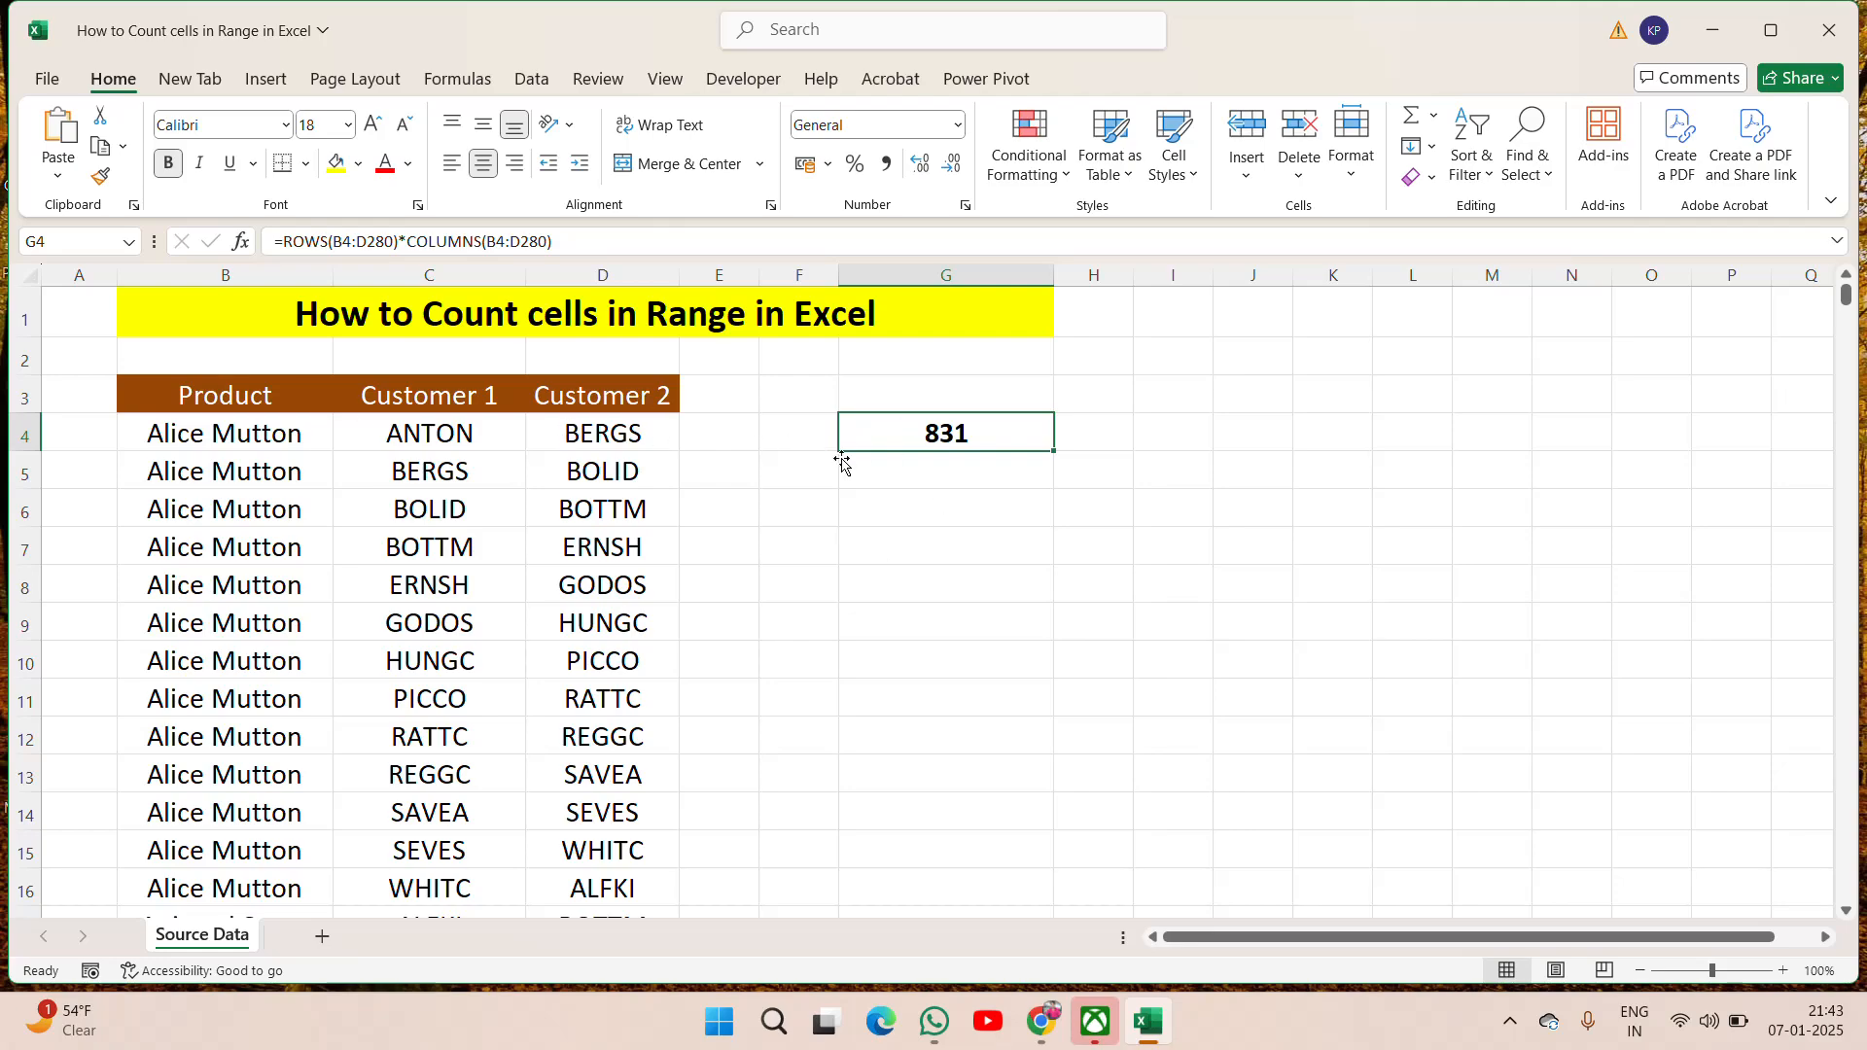
Select the Product data from B4 to the last filled row, without the header, to check its cell count
left_click(250, 440)
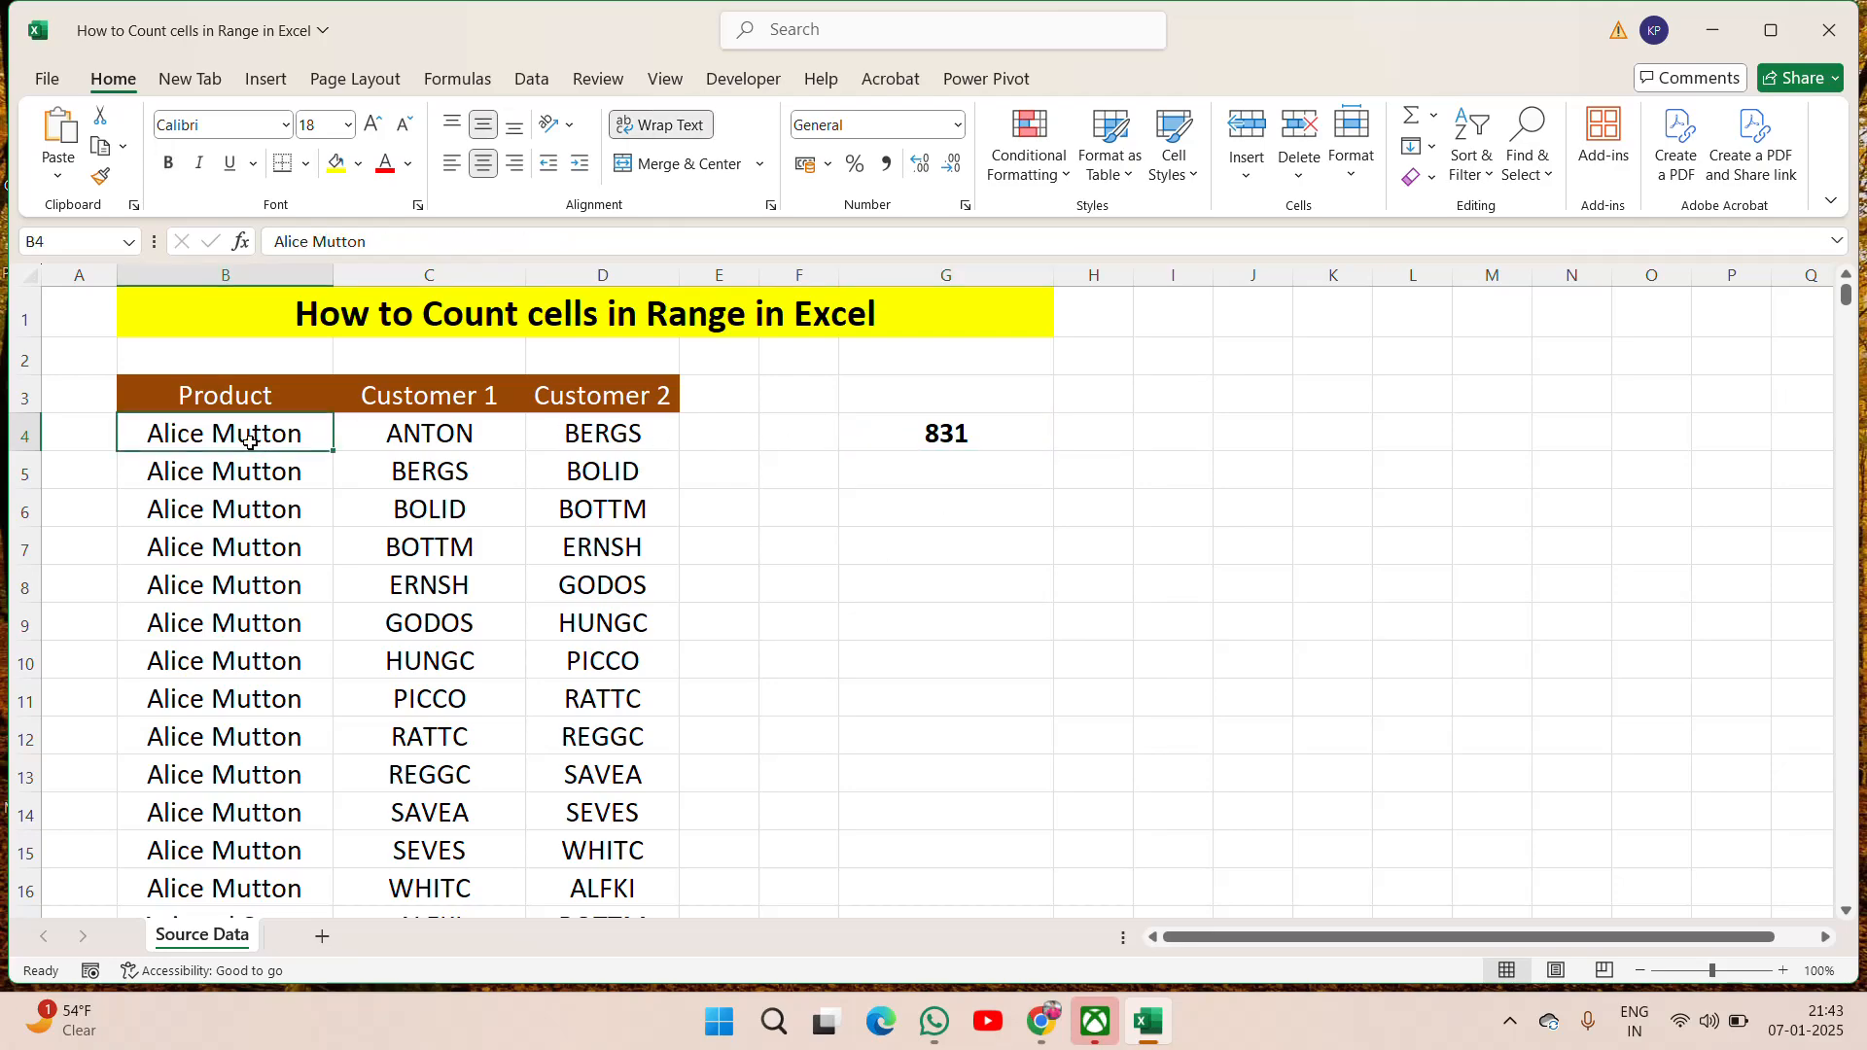
key("ctrl+shift+Down")
key("ctrl+Up")
key("ctrl+Up")
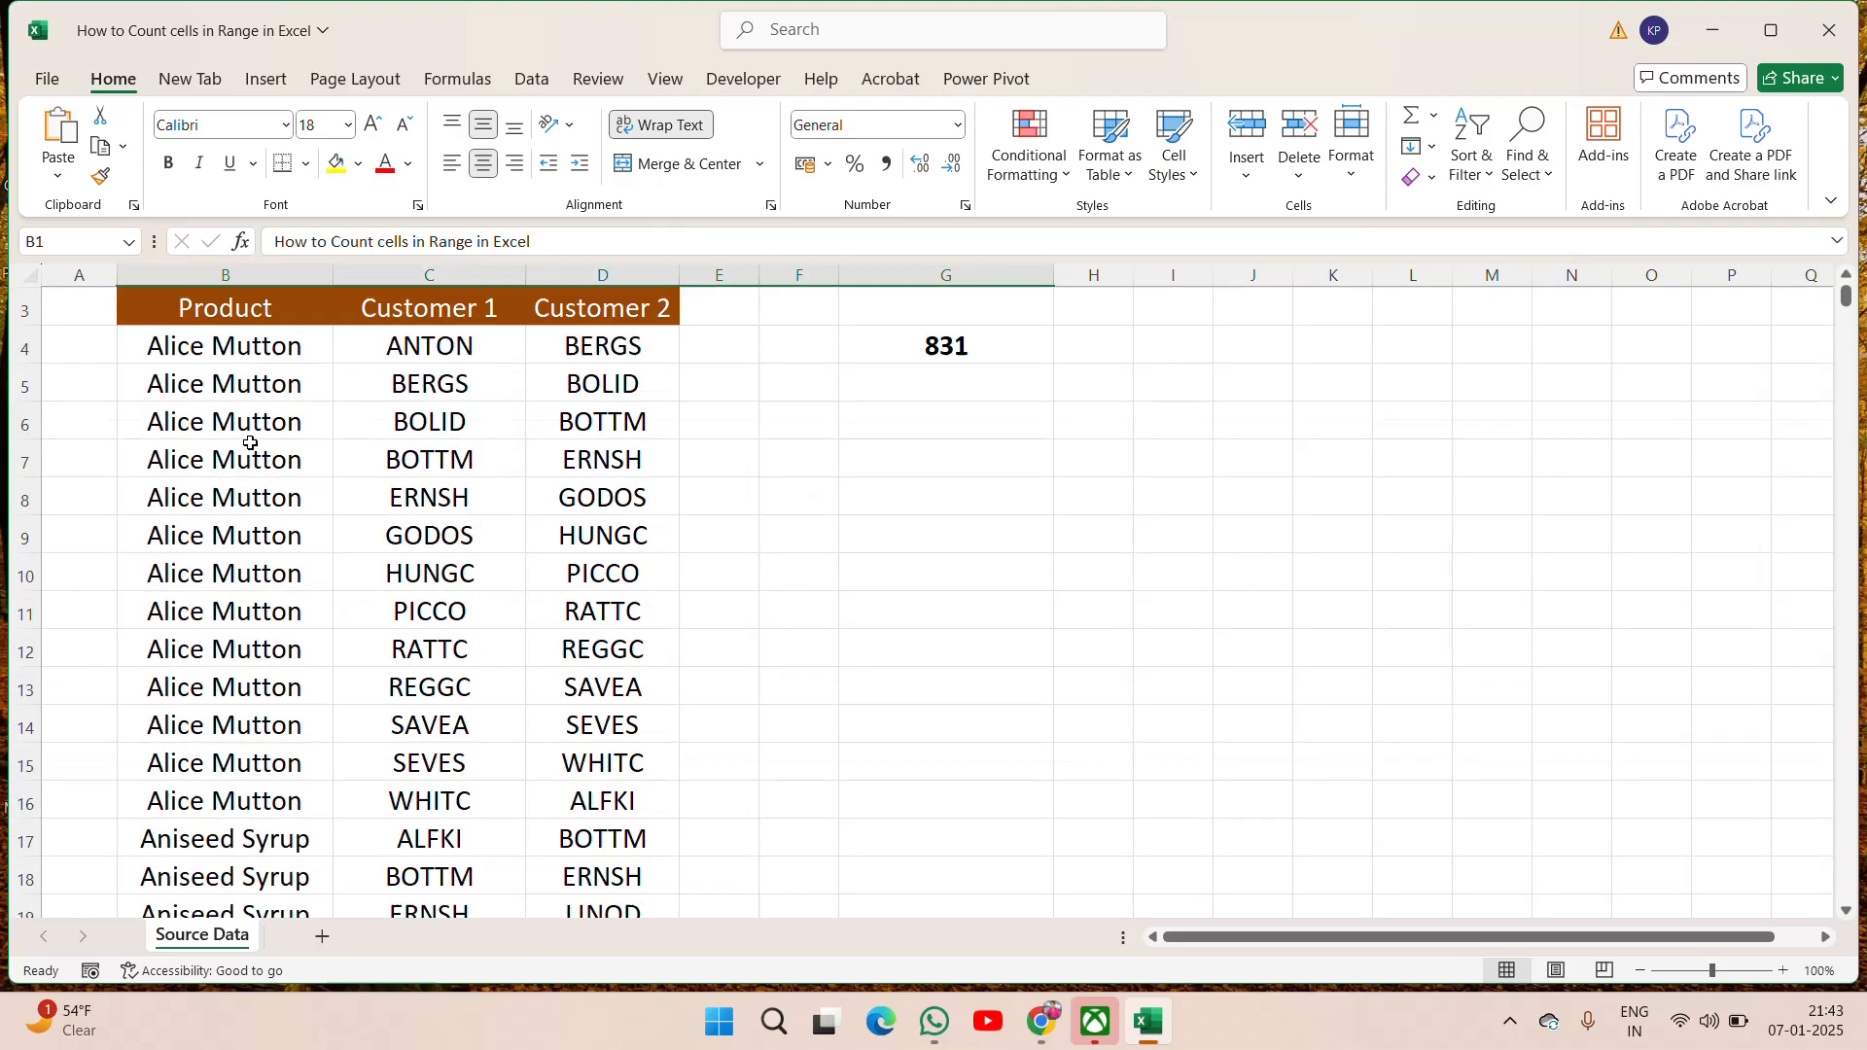
Select the Customer 1 data from C4 to the last filled row to check its cell count
key("ctrl+Down")
key("Down")
key("Right")
key("Right")
key("Left")
key("ctrl+shift+Down")
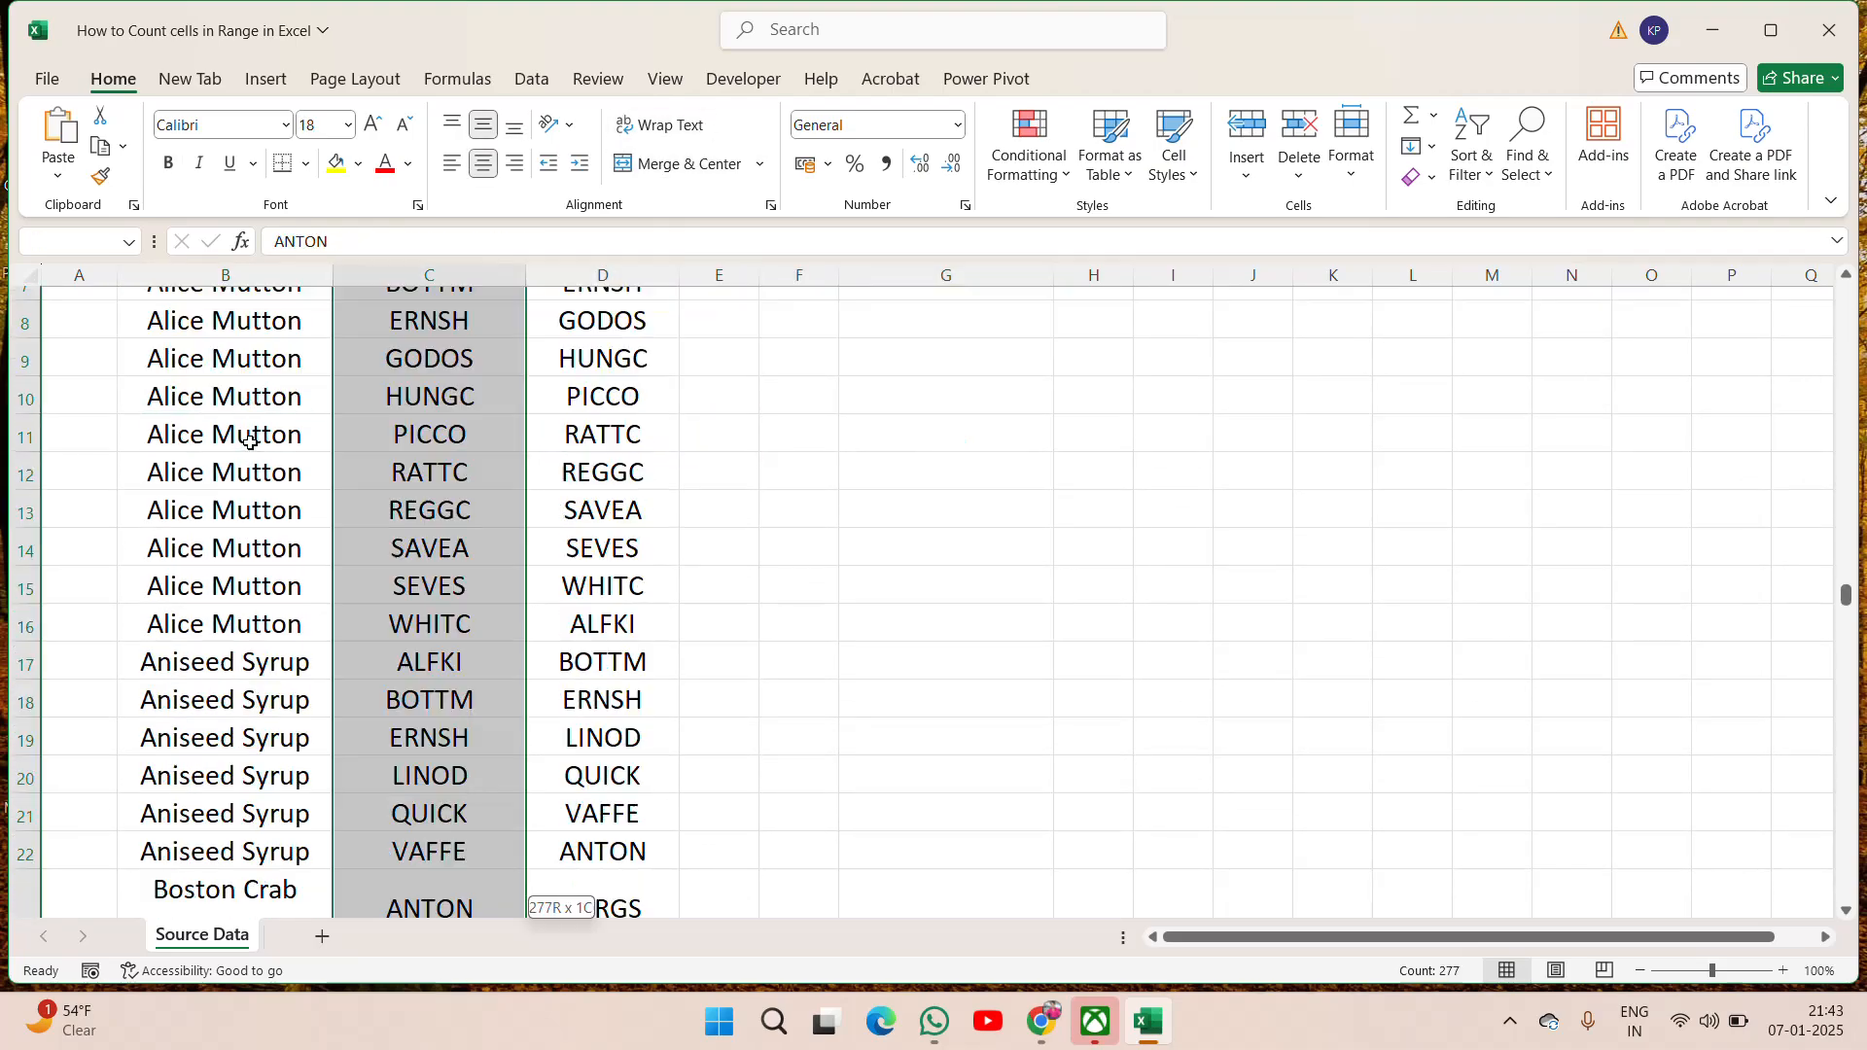
Select the Customer 2 data from D4 to the last filled row to check its cell count
key("ctrl+Up")
key("Down")
key("Right")
key("ctrl+shift+Down")
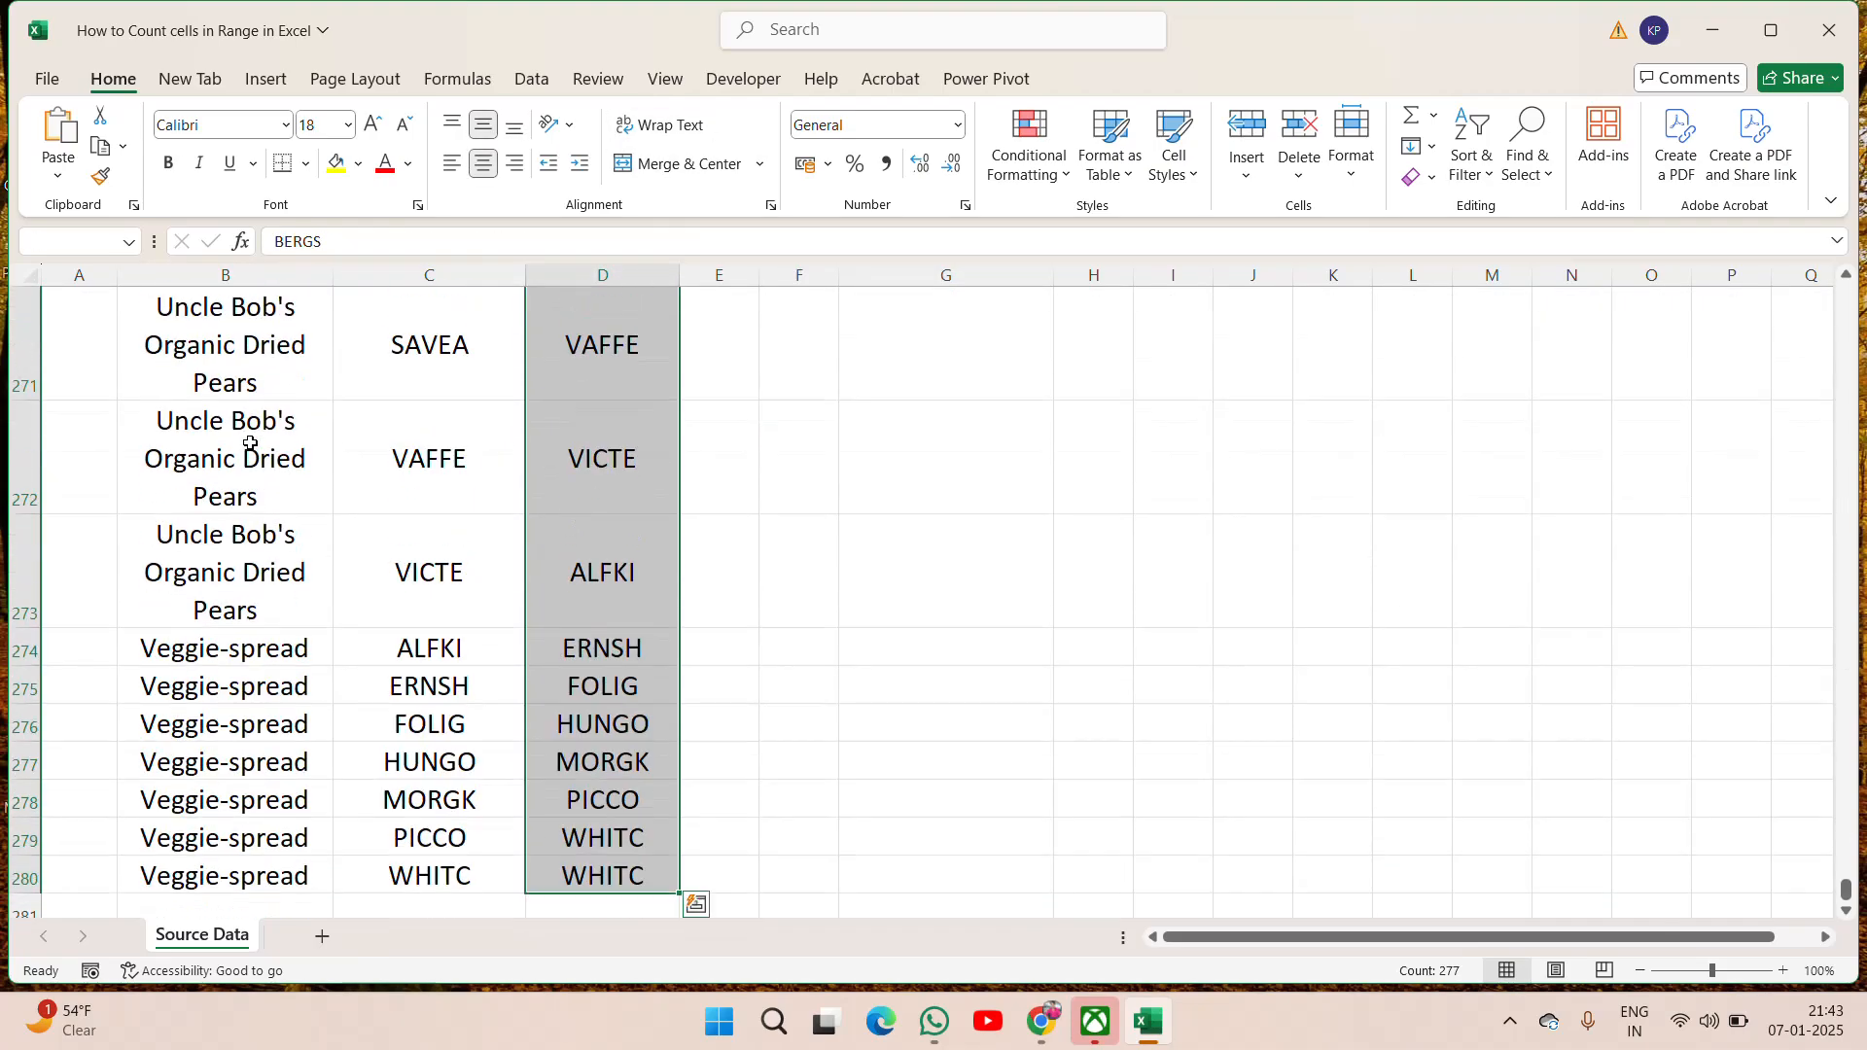
Enter the check calculation =277*3 in I4 and make the result bold
key("ctrl+Up")
key("Down")
key("Right")
key("Right")
key("Right")
key("Right")
key("Right")
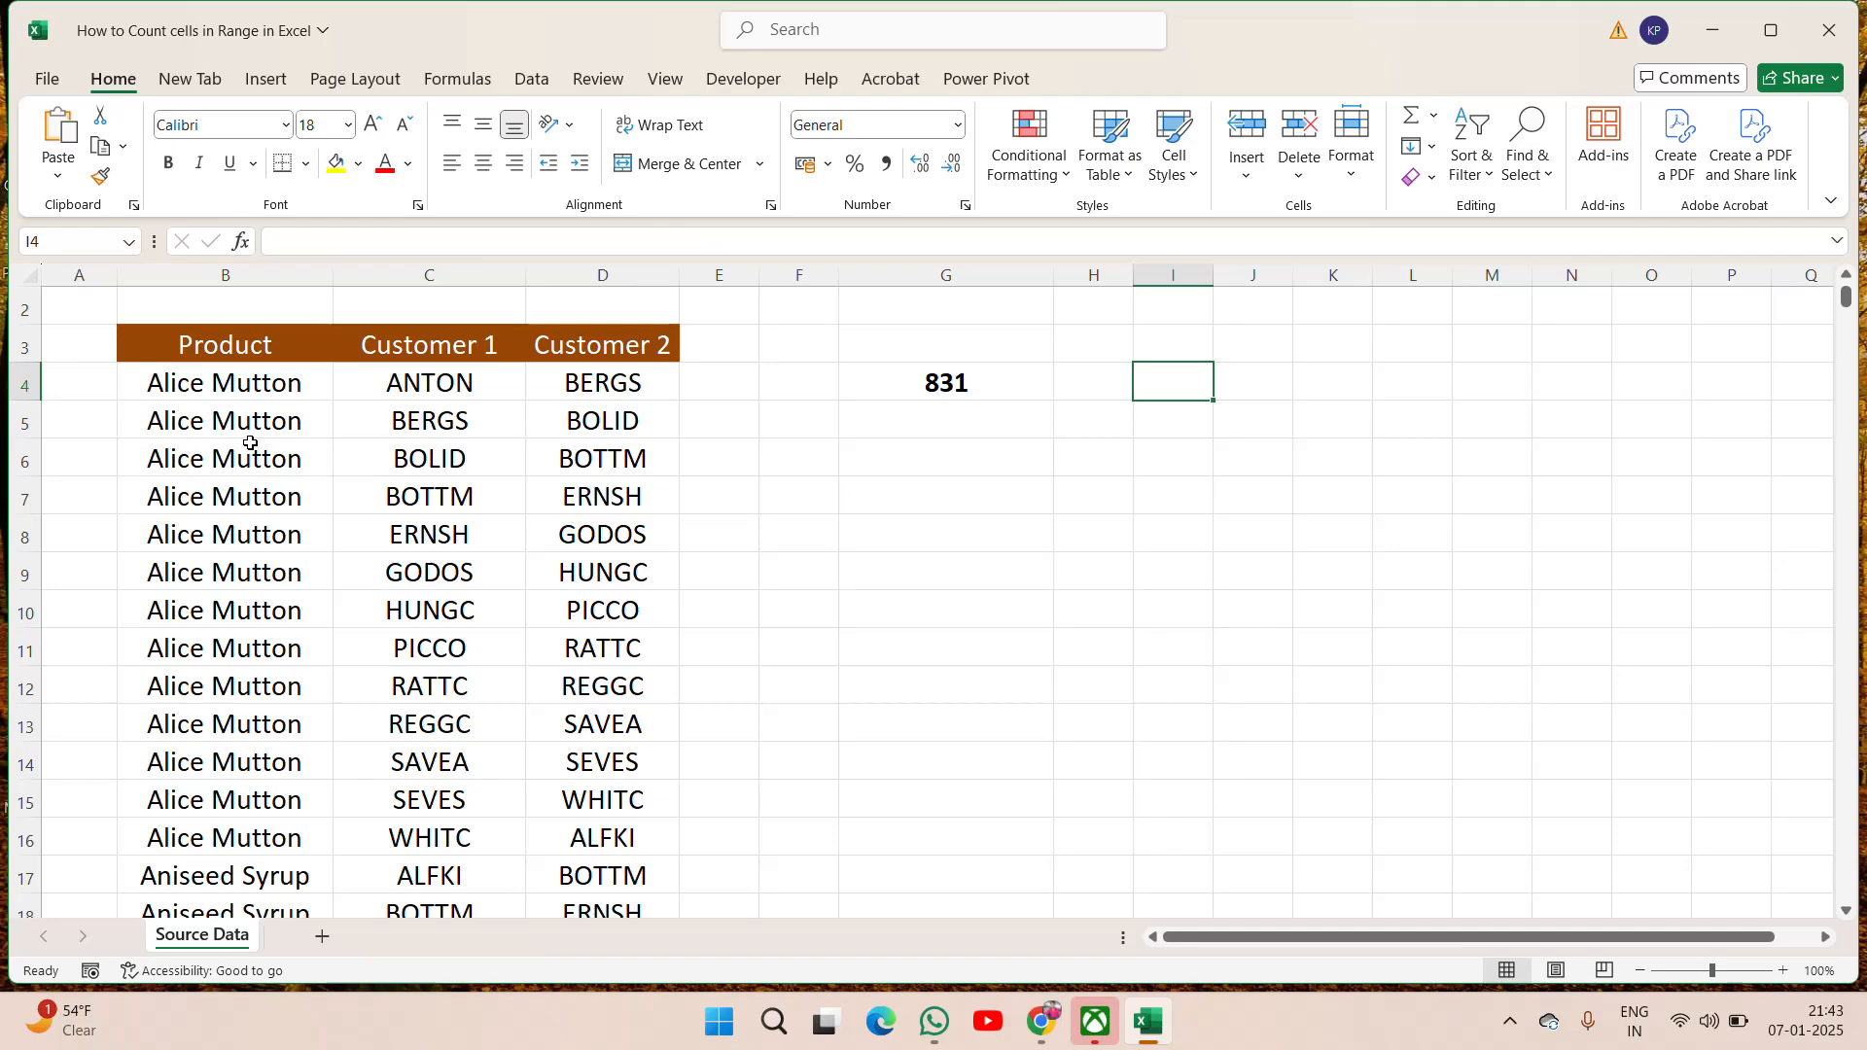
type("=277")
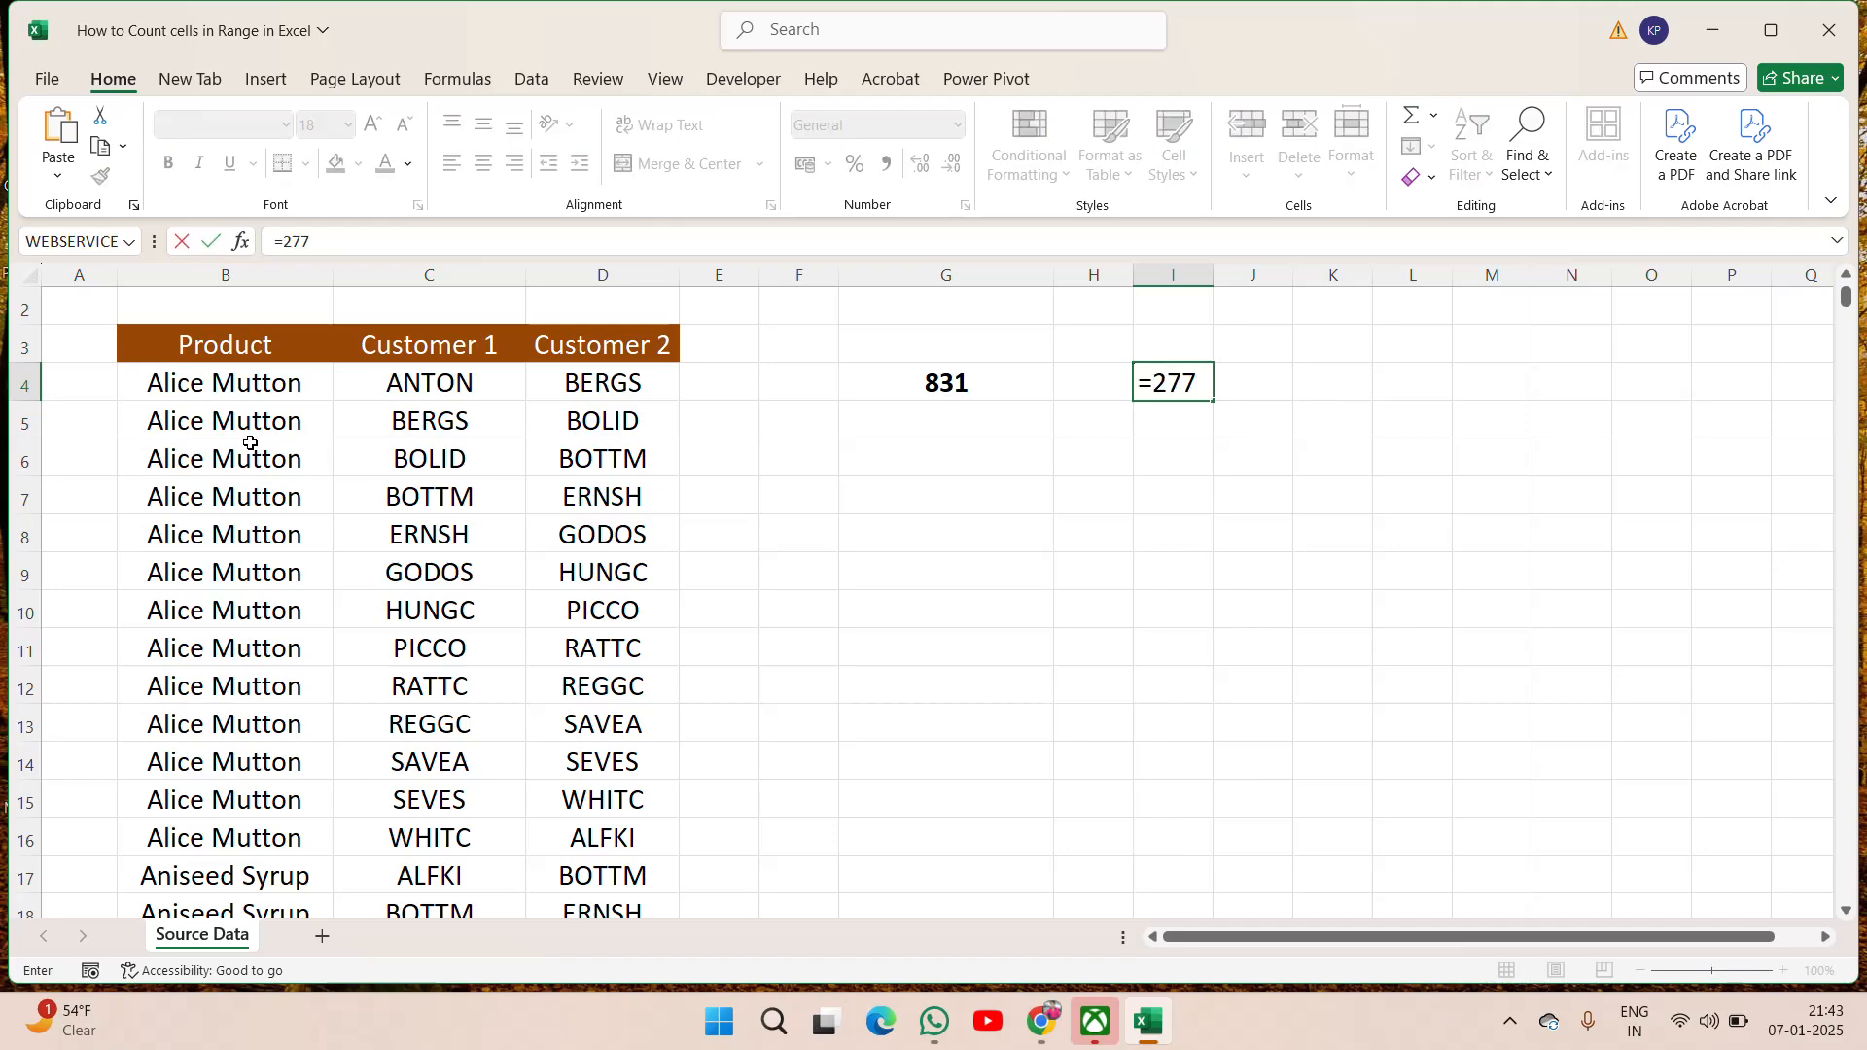
type("*3")
key("Up")
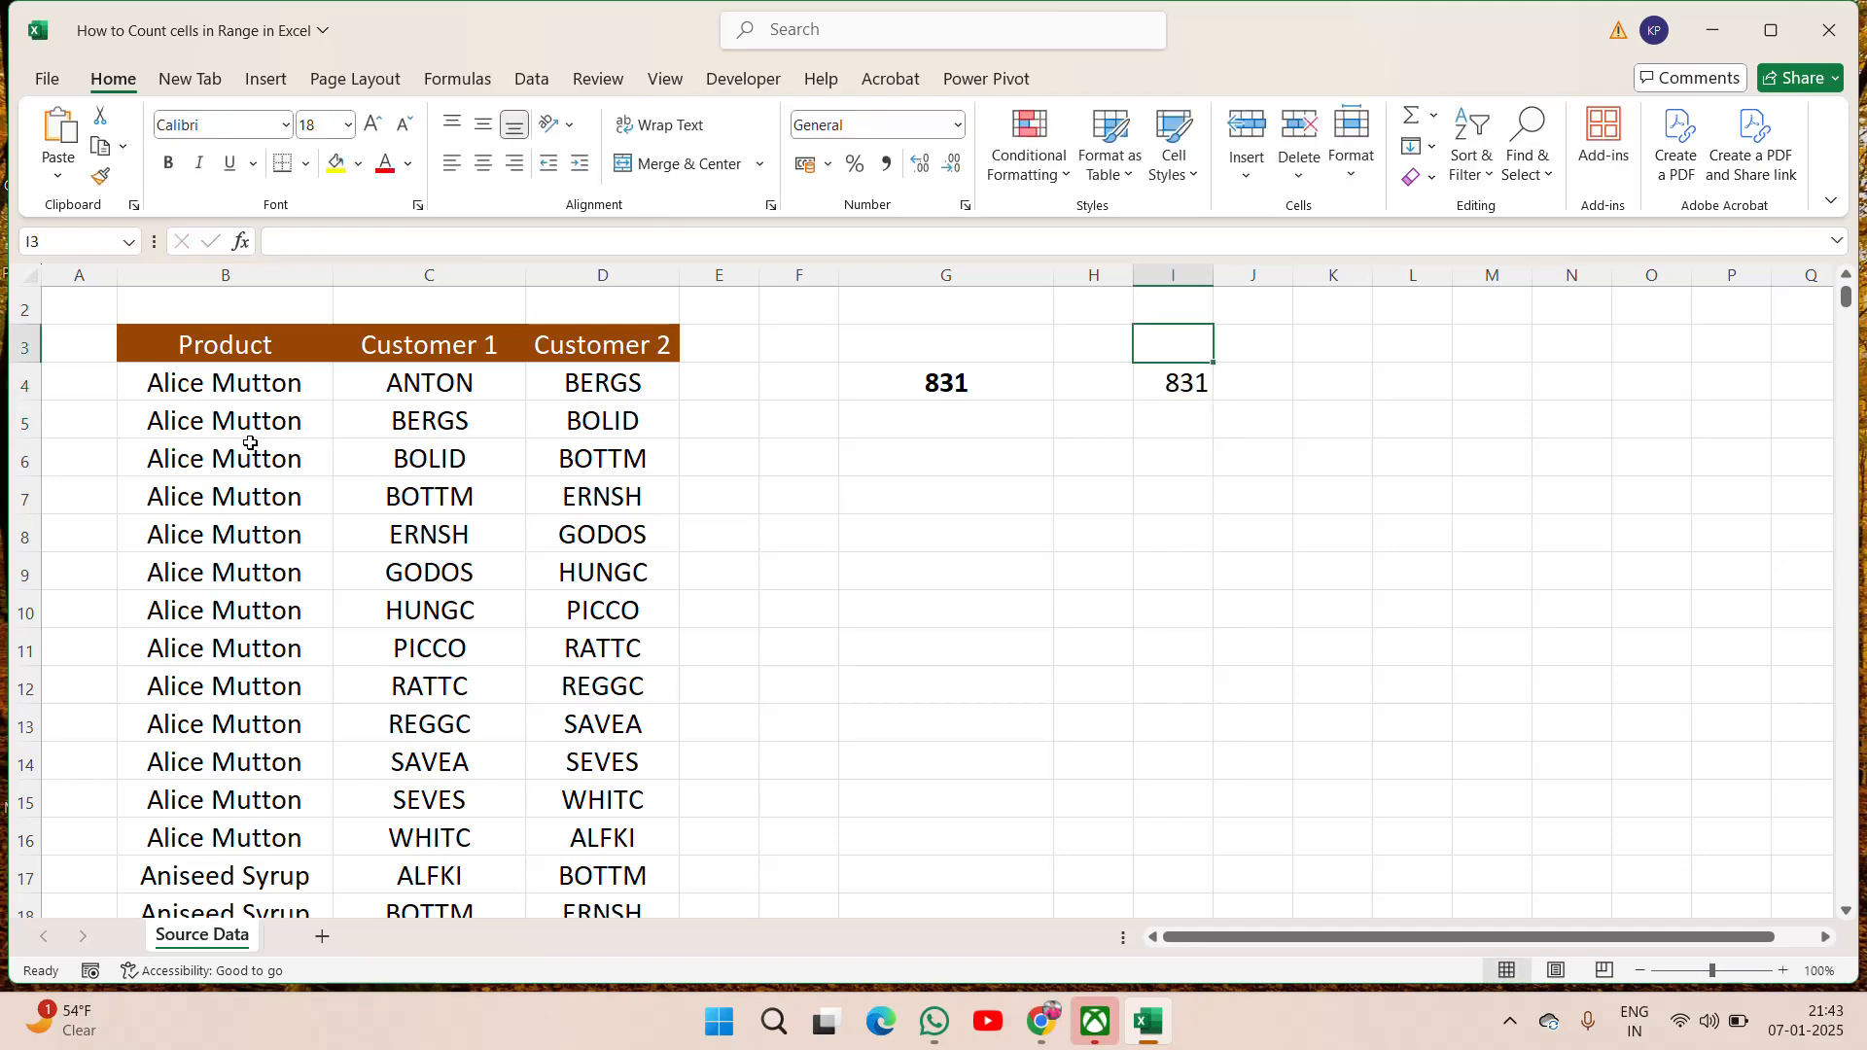
key("Down")
key("ctrl+b")
left_click(250, 442)
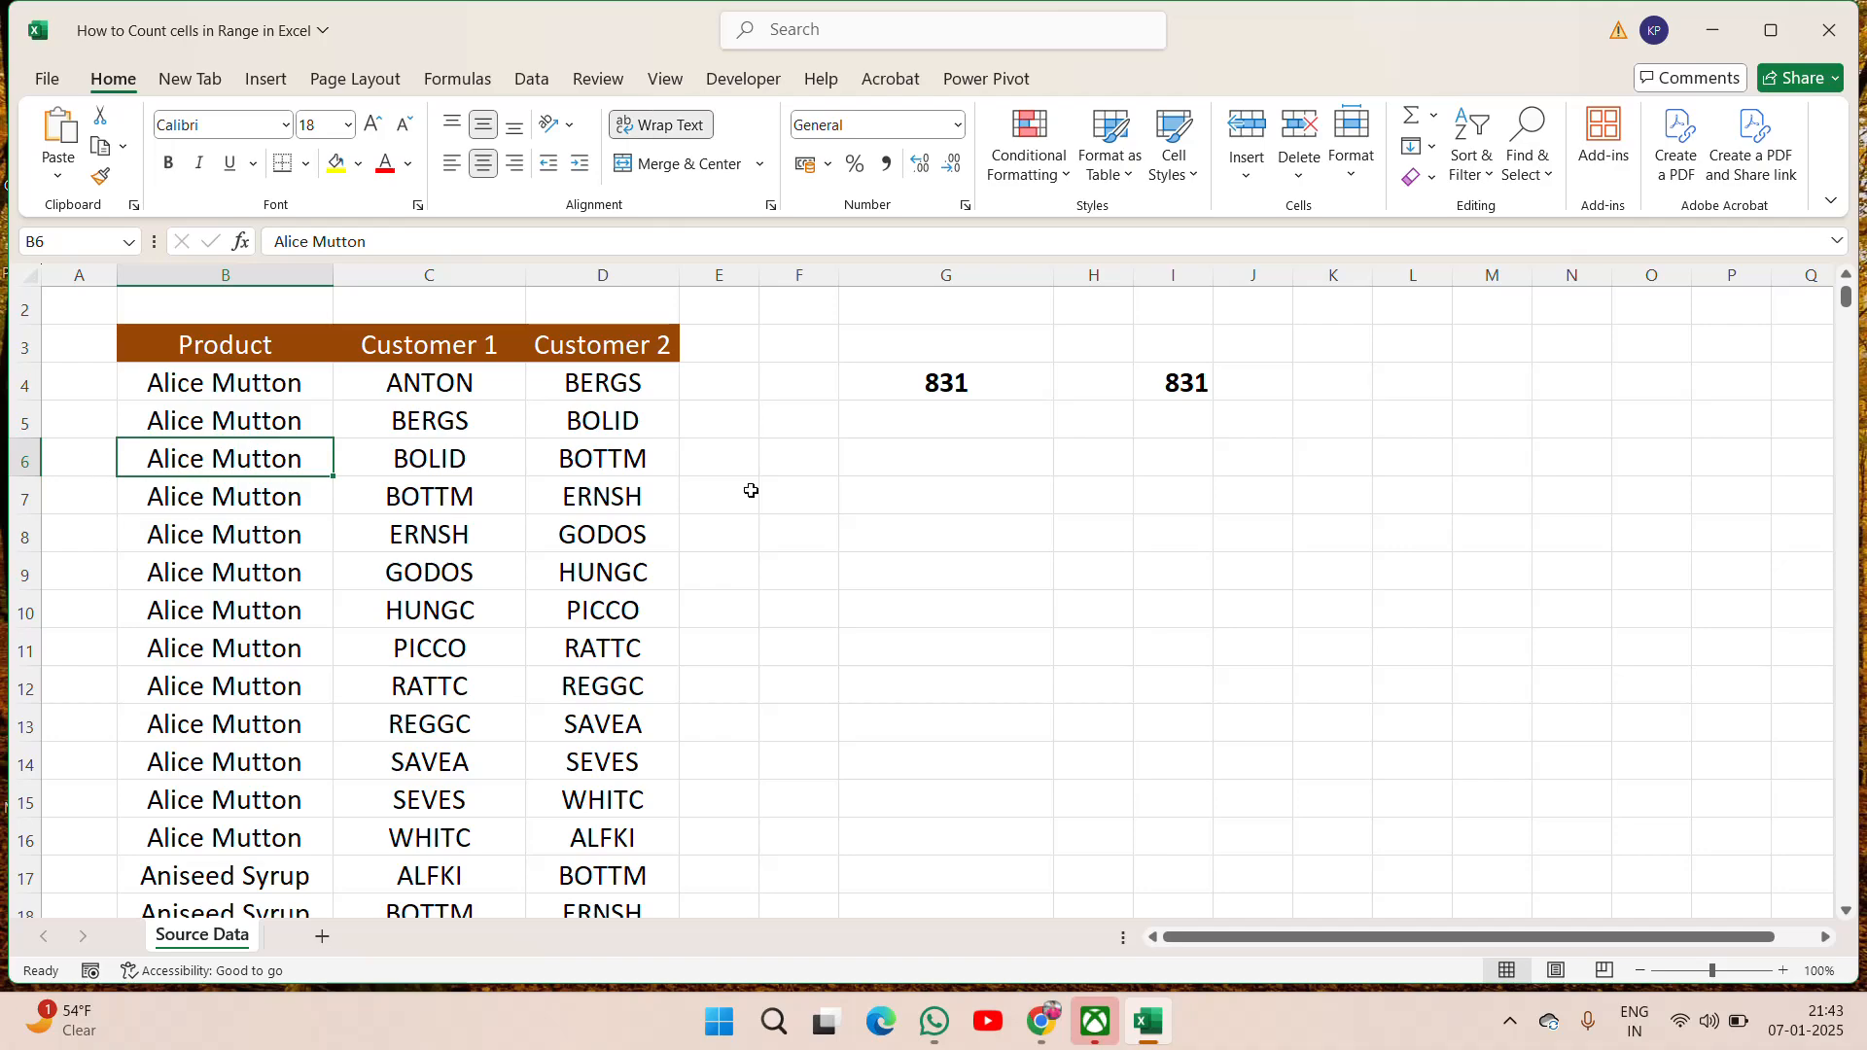
Review the ROWS and COLUMNS formula in G4 against the check calculation in I4
left_click(930, 382)
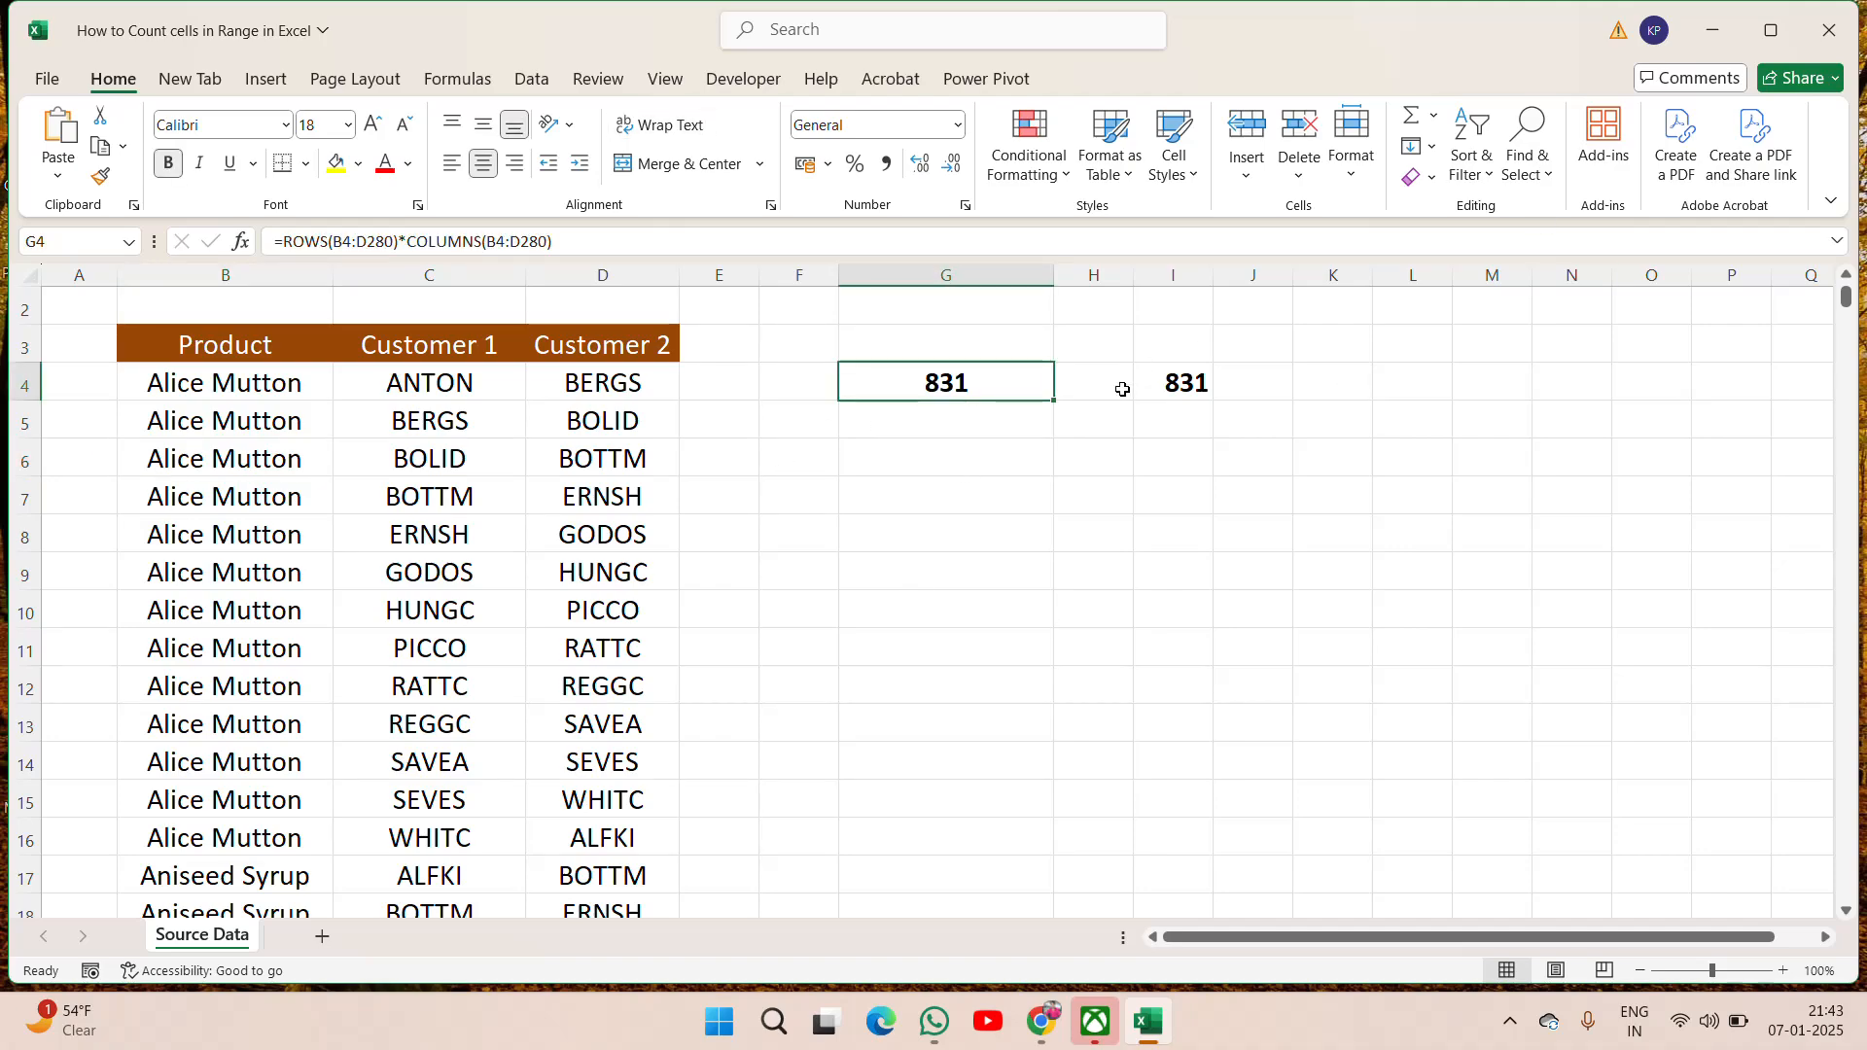
scroll(1122, 389, "up", 1)
key("Up")
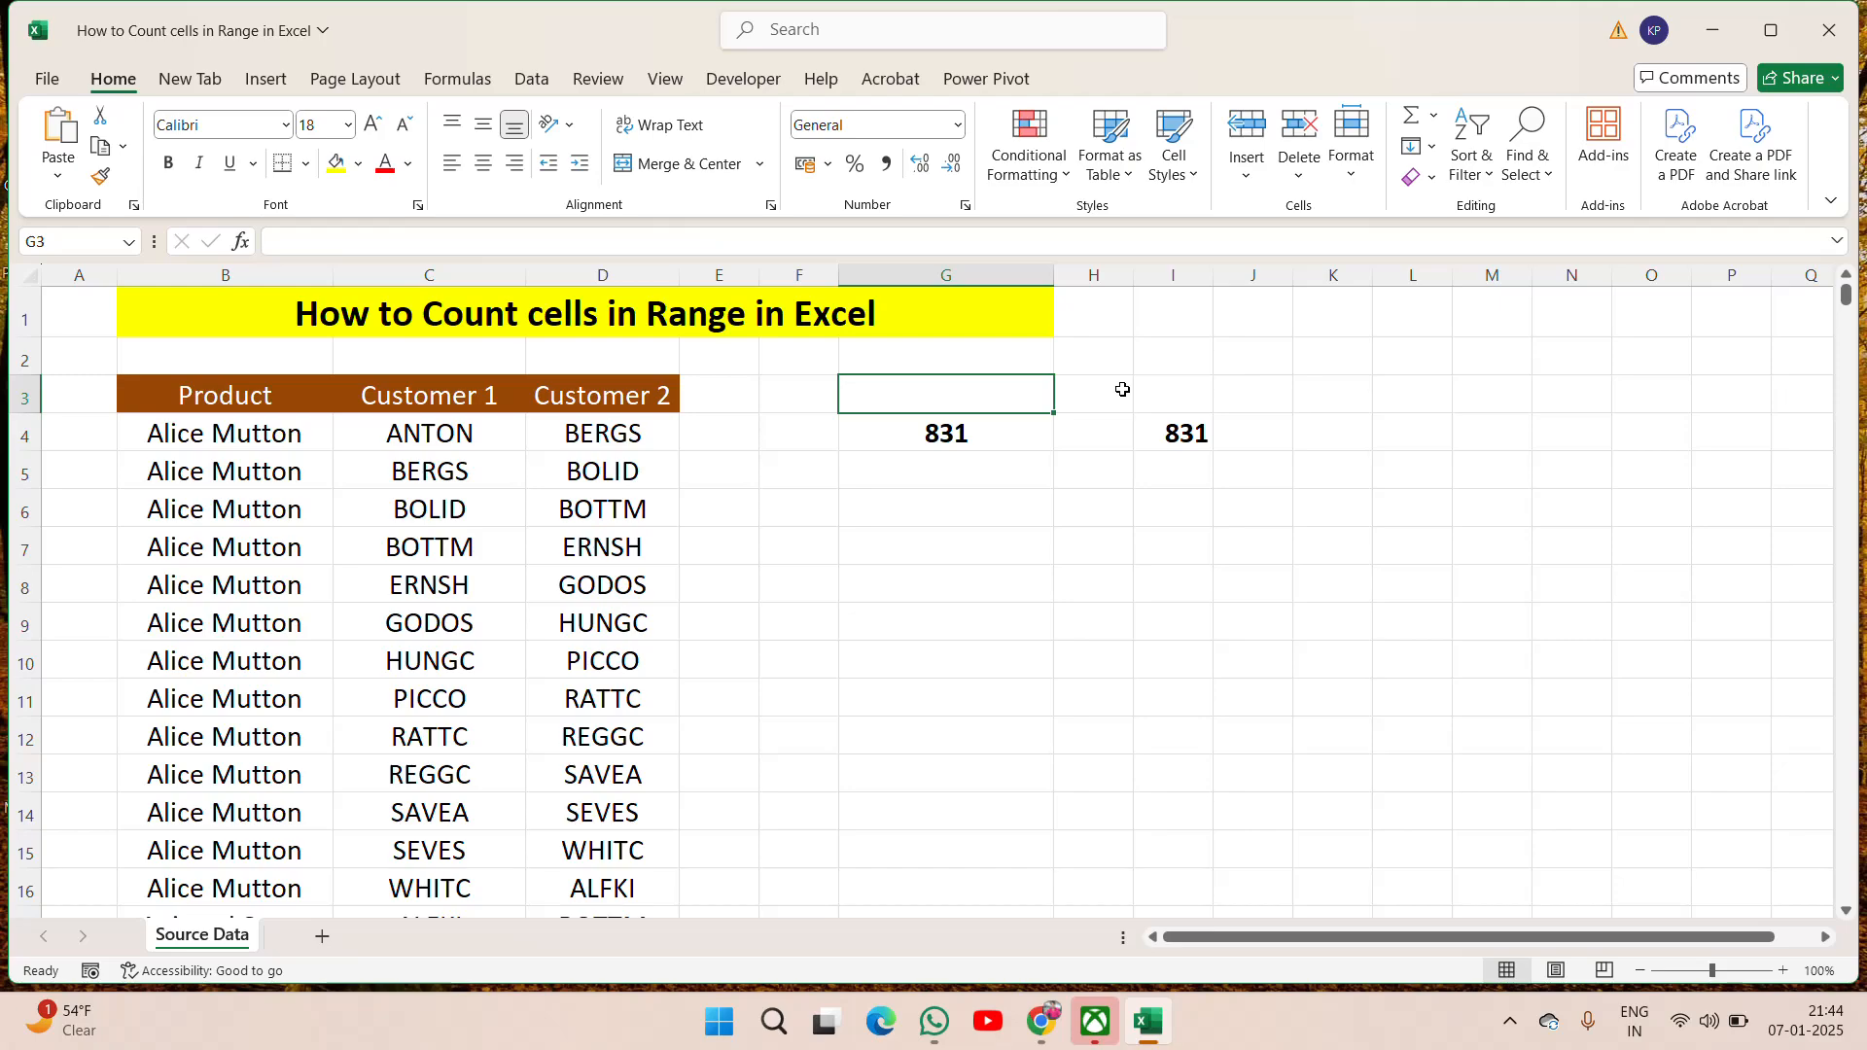
left_click(1510, 1021)
left_click(1465, 947)
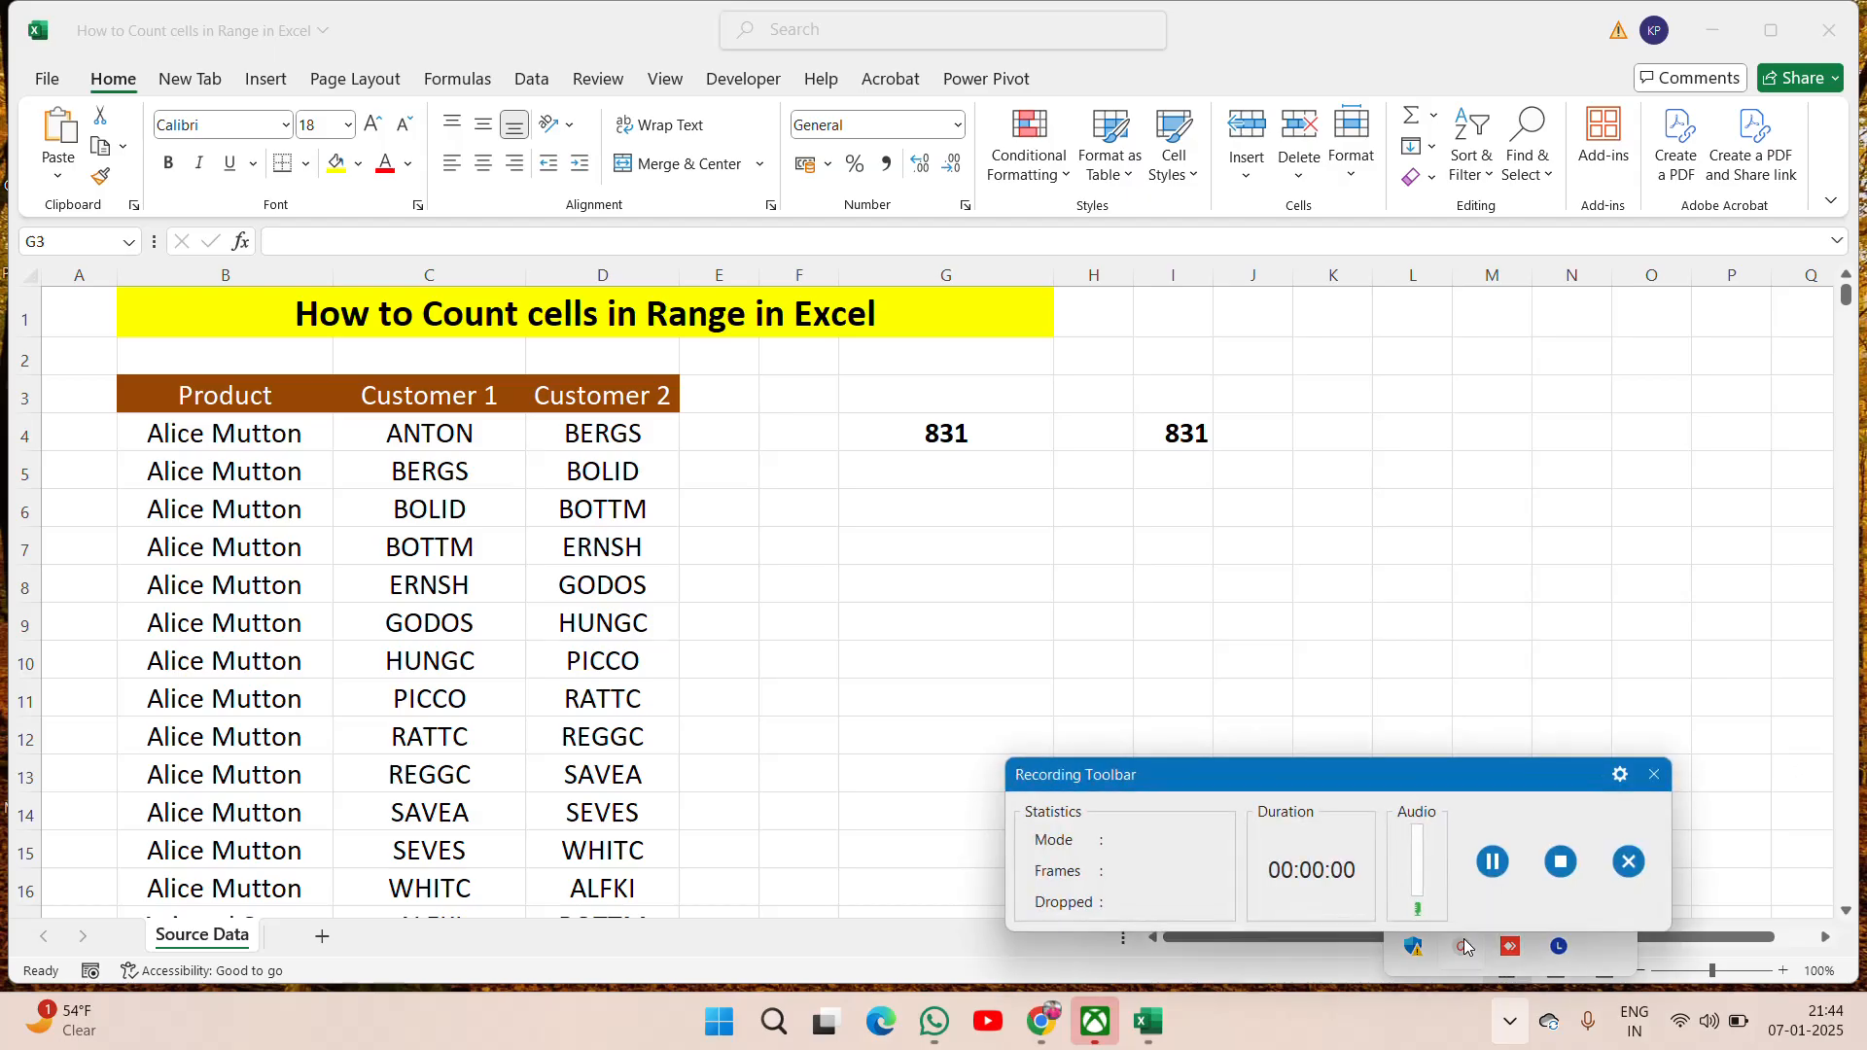
left_click(1561, 864)
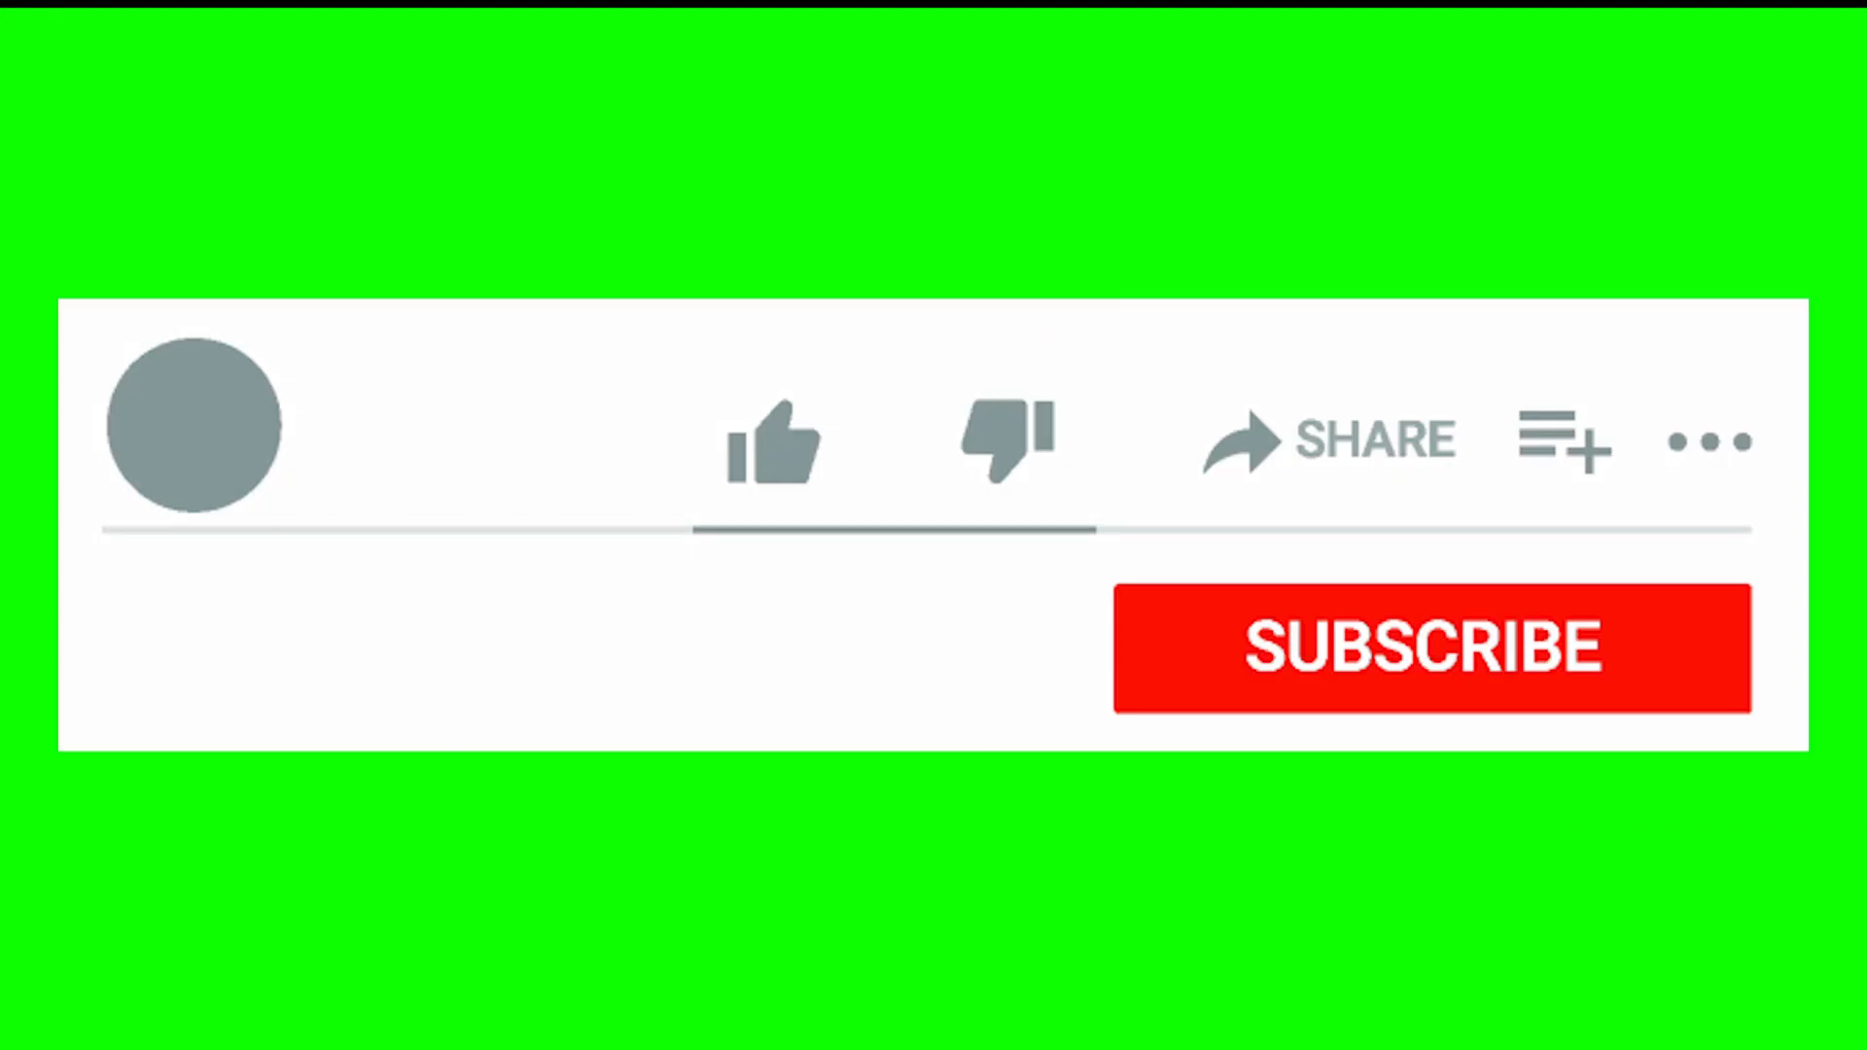